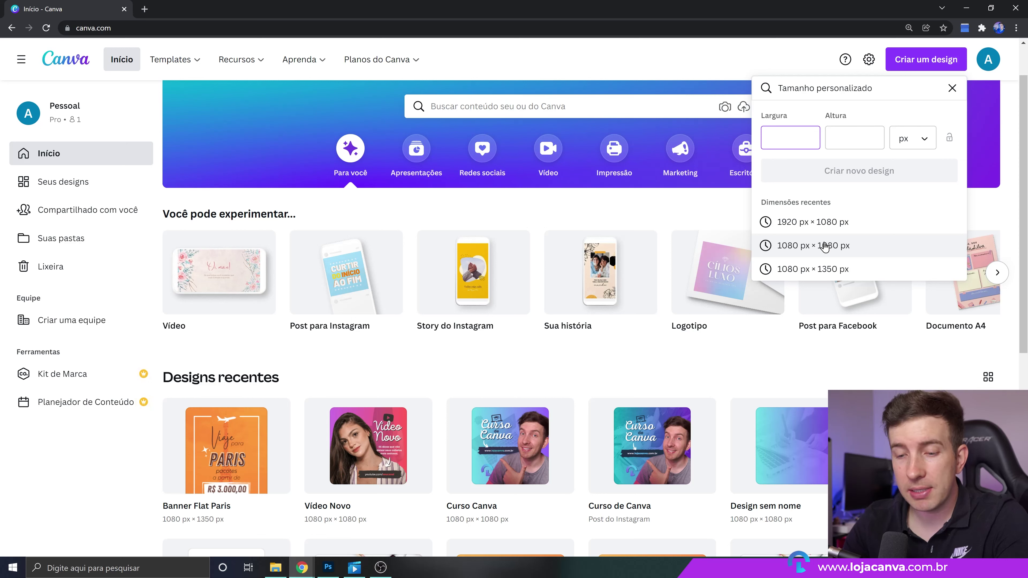
# Create a new custom-size design 1080 px wide and 1350 px high
pyautogui.write('10')
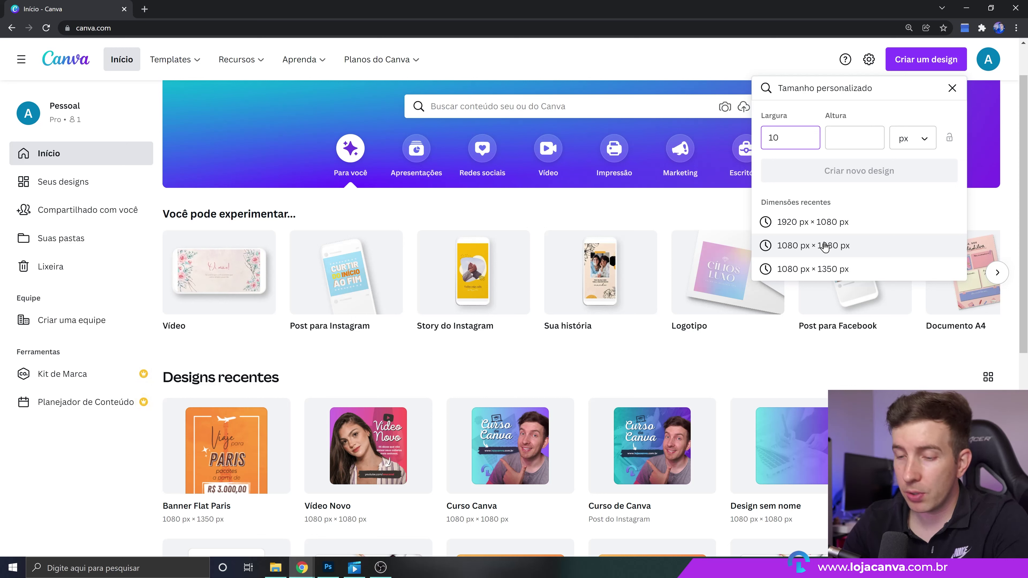
pyautogui.write('80')
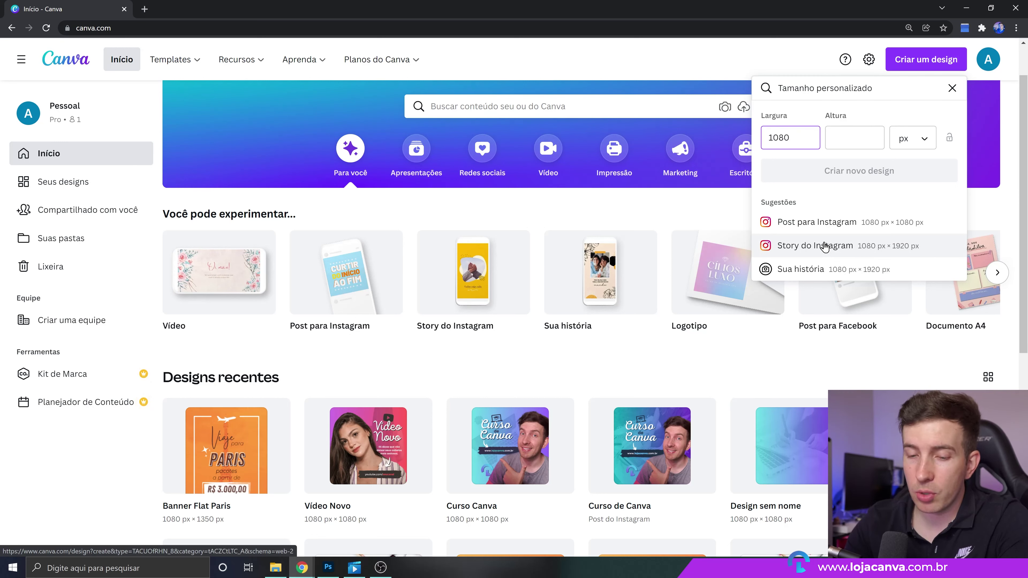
pyautogui.press('Tab')
pyautogui.write('1350')
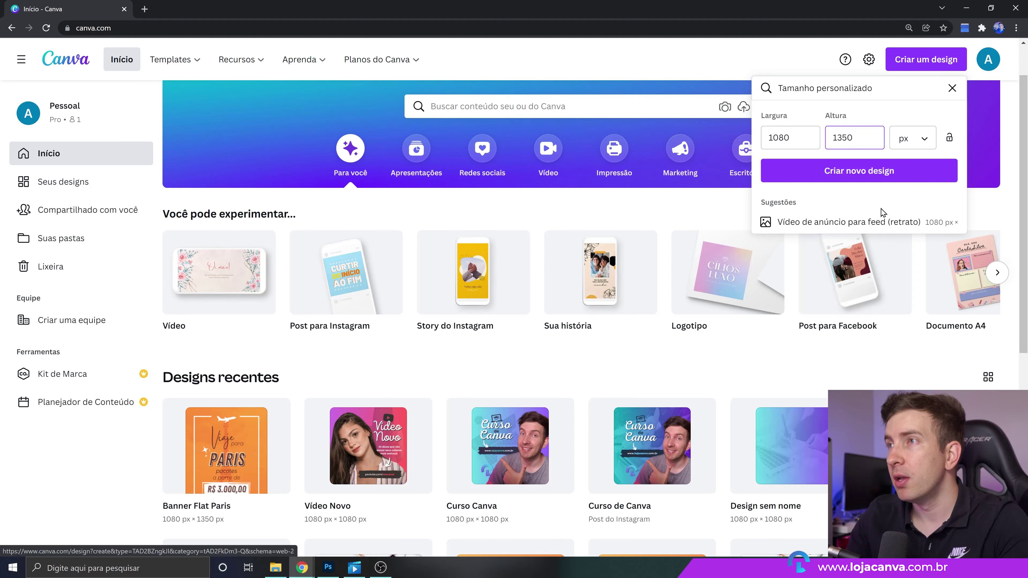
pyautogui.click(887, 185)
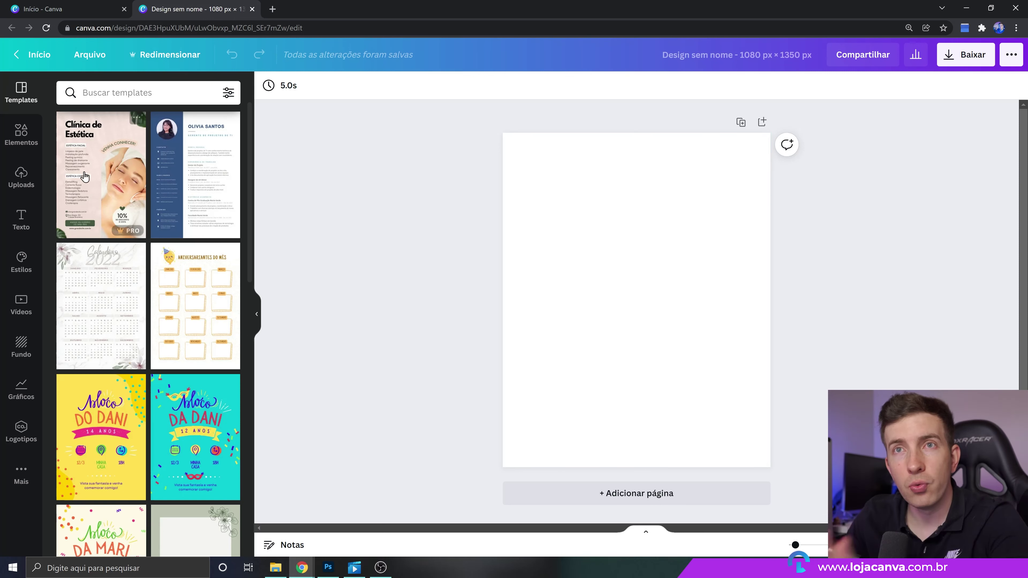
# Search the elements library for "paris" and limit the results to photos
pyautogui.click(21, 135)
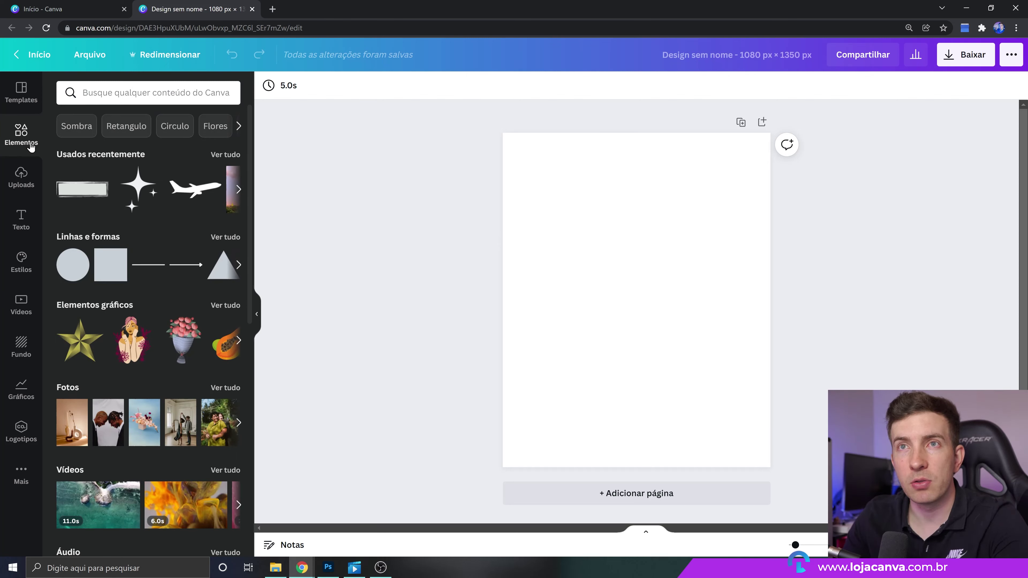
pyautogui.click(118, 97)
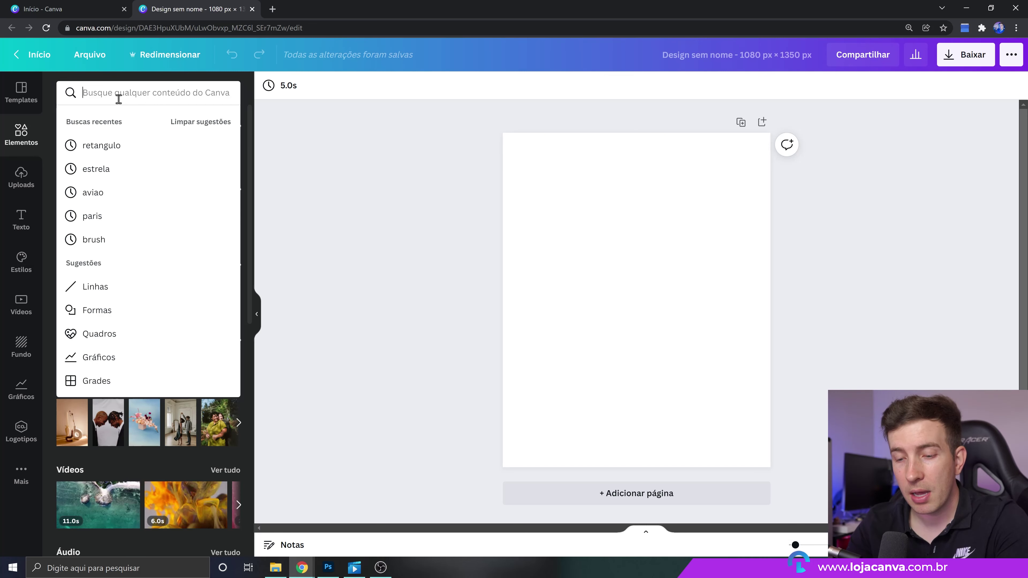
pyautogui.write('paris')
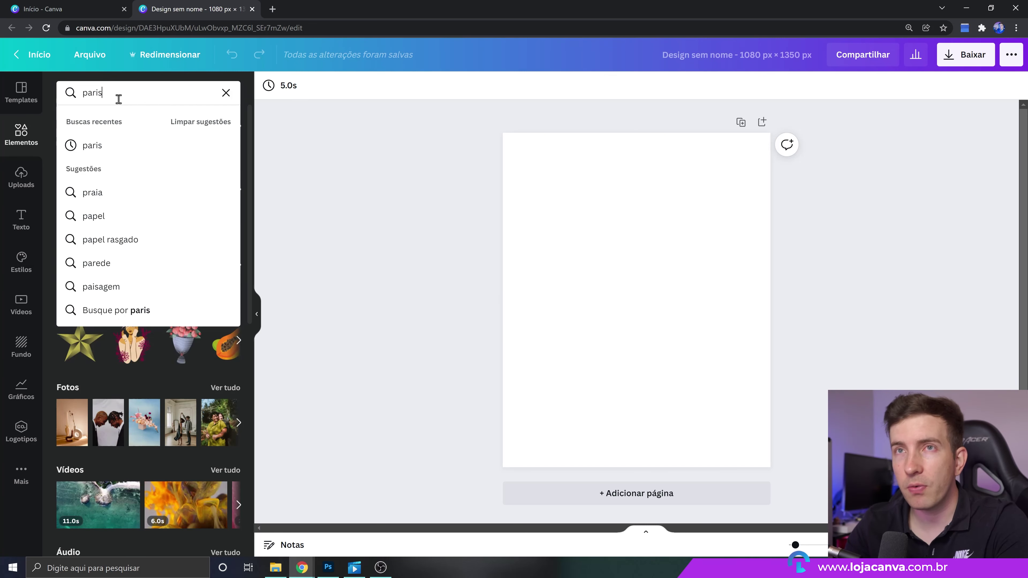
pyautogui.press('Return')
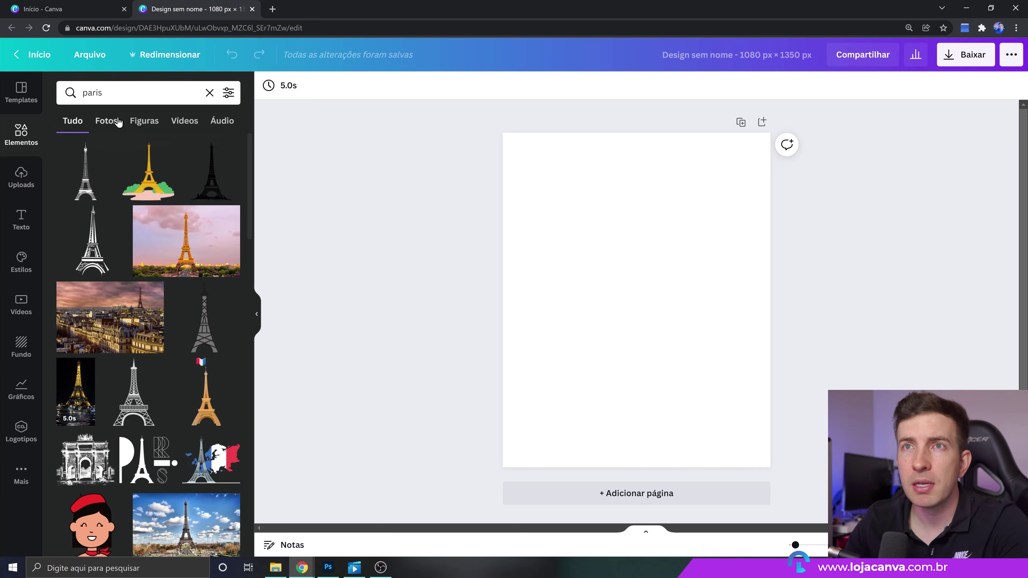
pyautogui.click(111, 122)
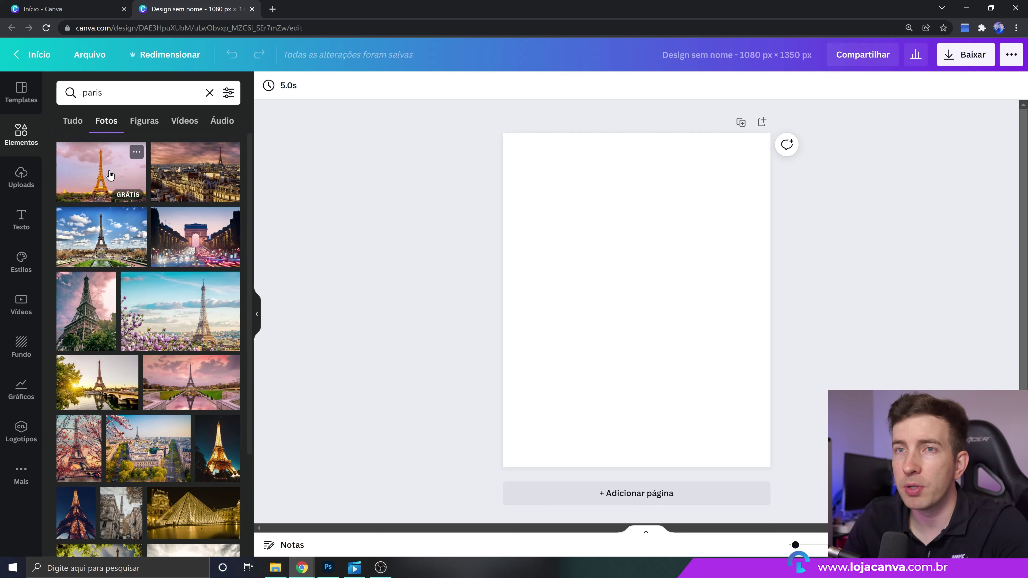
# Add the upright Eiffel Tower photo with pink sky and green trees, and enlarge it to cover the whole page
pyautogui.click(90, 315)
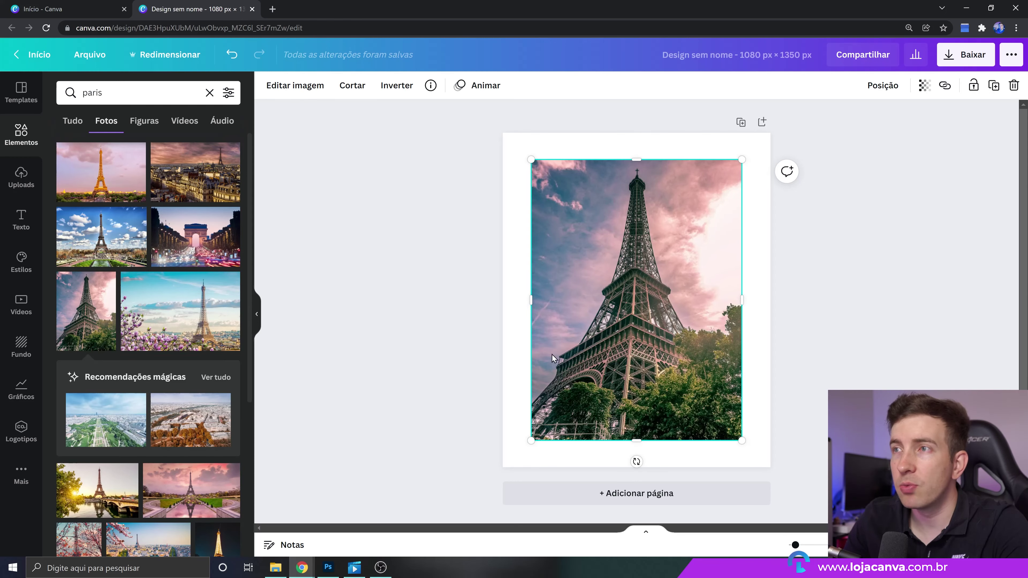
pyautogui.moveTo(664, 288); pyautogui.dragTo(634, 263)
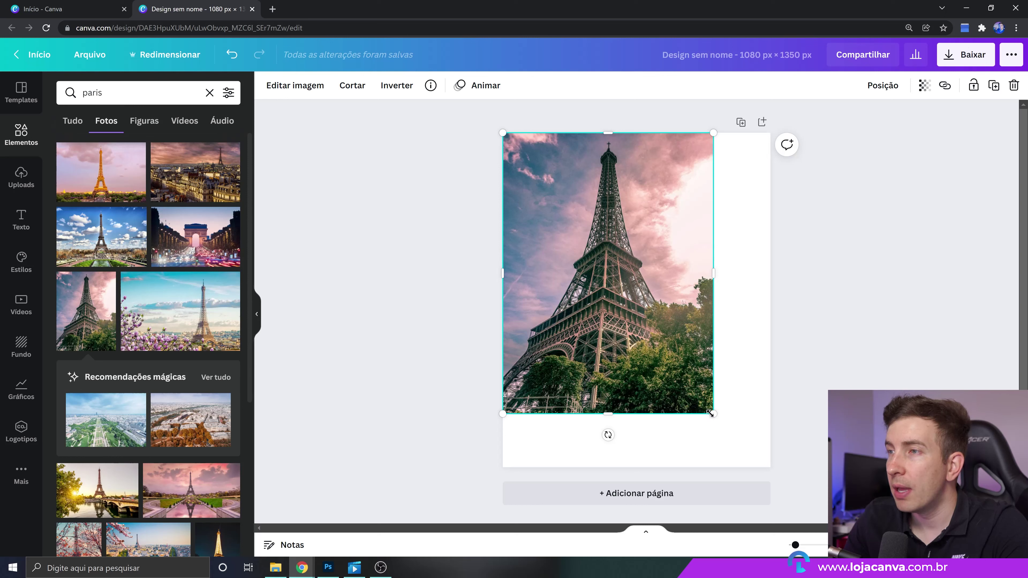
pyautogui.moveTo(710, 413); pyautogui.dragTo(688, 394)
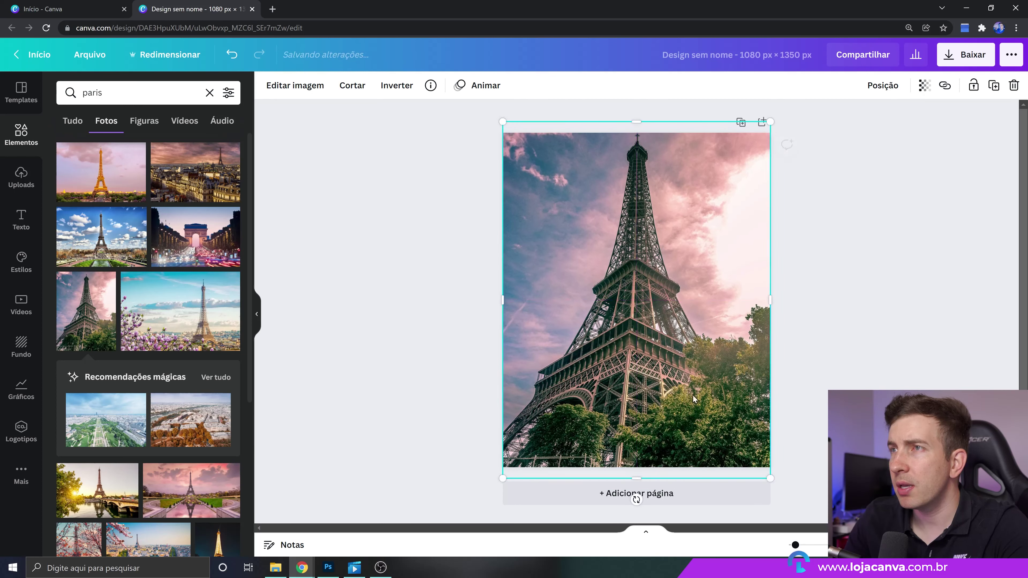
pyautogui.click(858, 361)
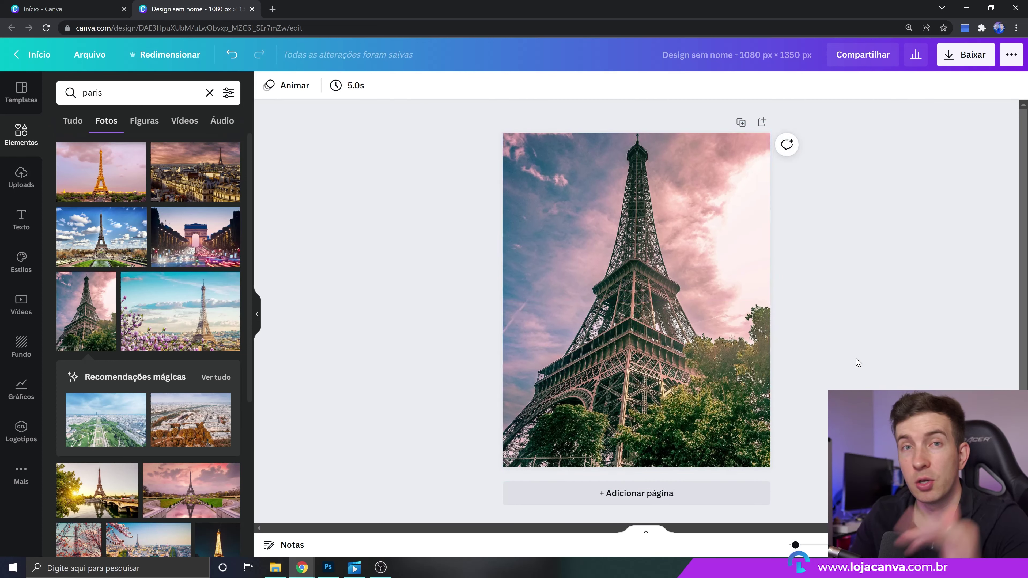
# Try the Blush and Peppermint Duotone presets on the Eiffel Tower photo
pyautogui.click(630, 322)
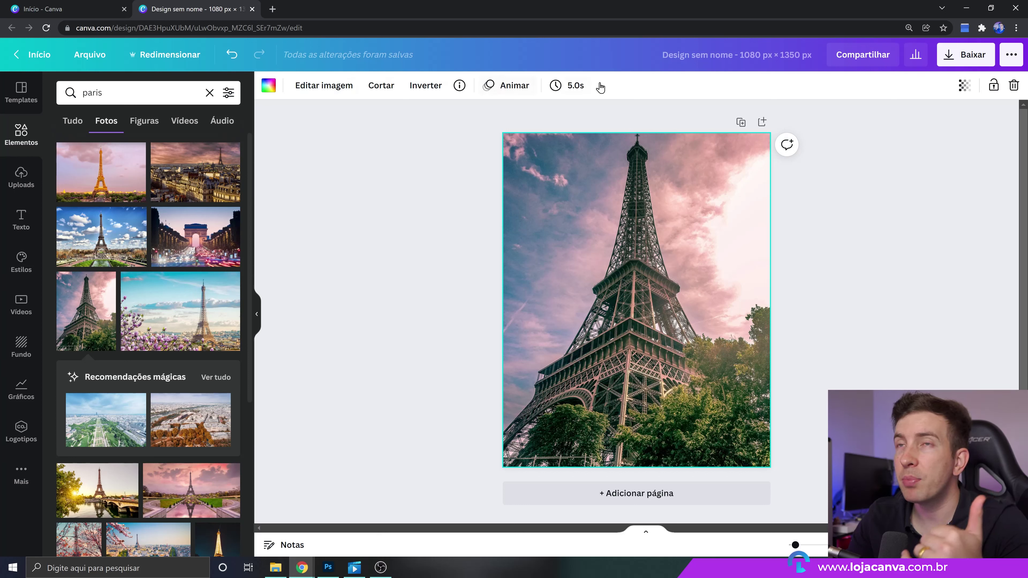
pyautogui.click(311, 96)
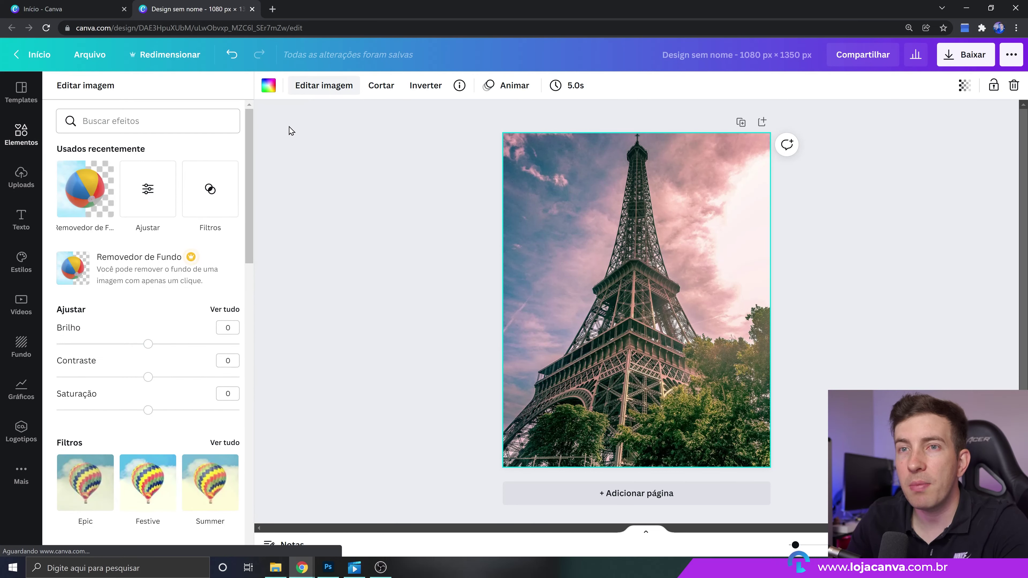
pyautogui.moveTo(253, 189); pyautogui.dragTo(246, 389)
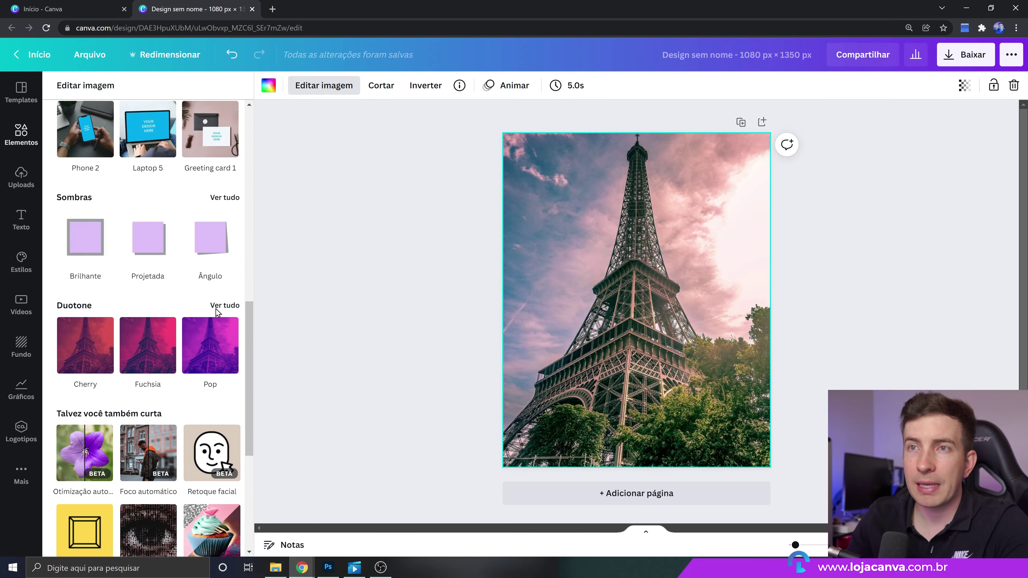
pyautogui.click(225, 306)
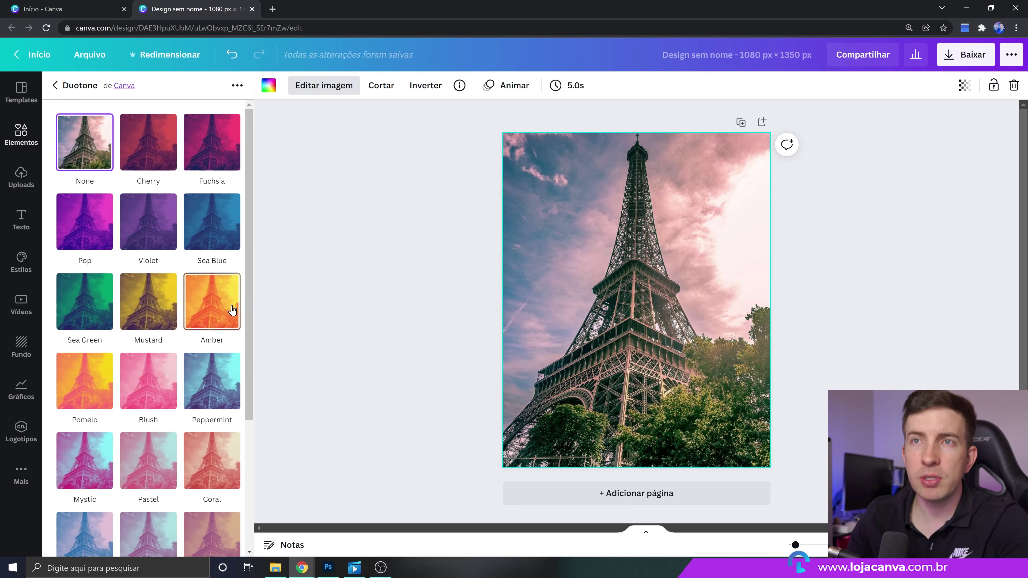
pyautogui.moveTo(248, 227); pyautogui.dragTo(247, 358)
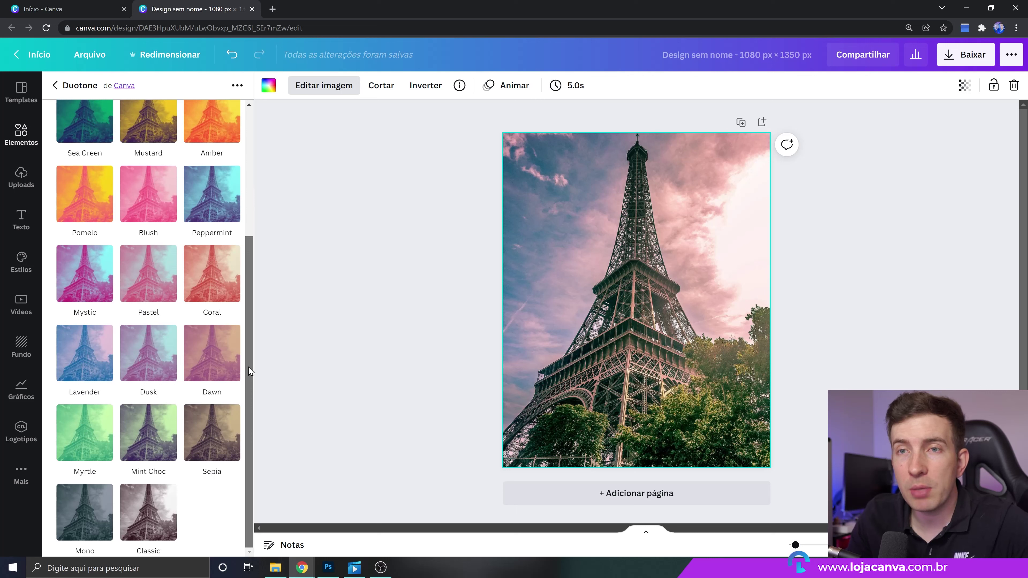
pyautogui.moveTo(249, 356); pyautogui.dragTo(224, 290)
pyautogui.click(149, 297)
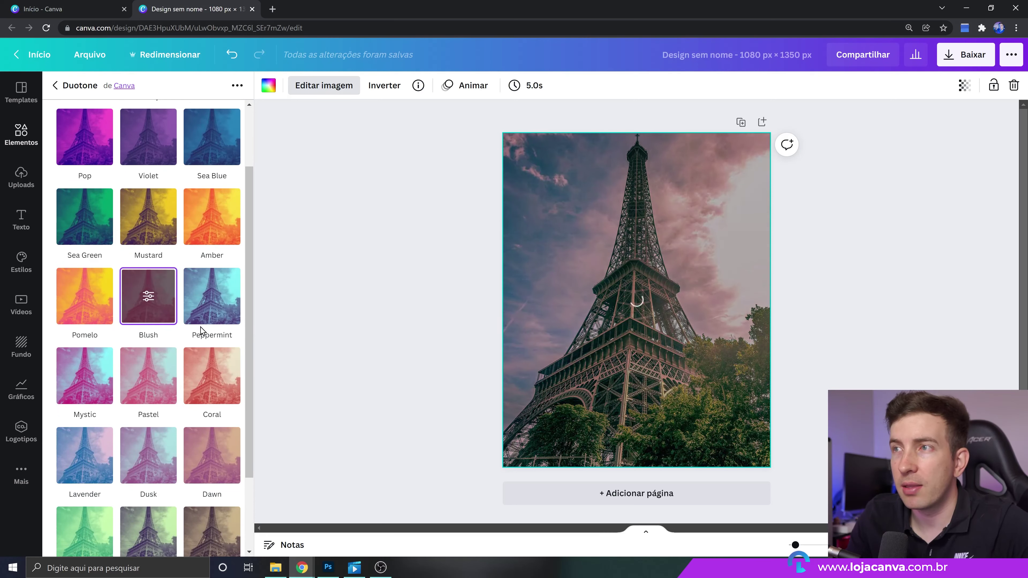
pyautogui.click(208, 299)
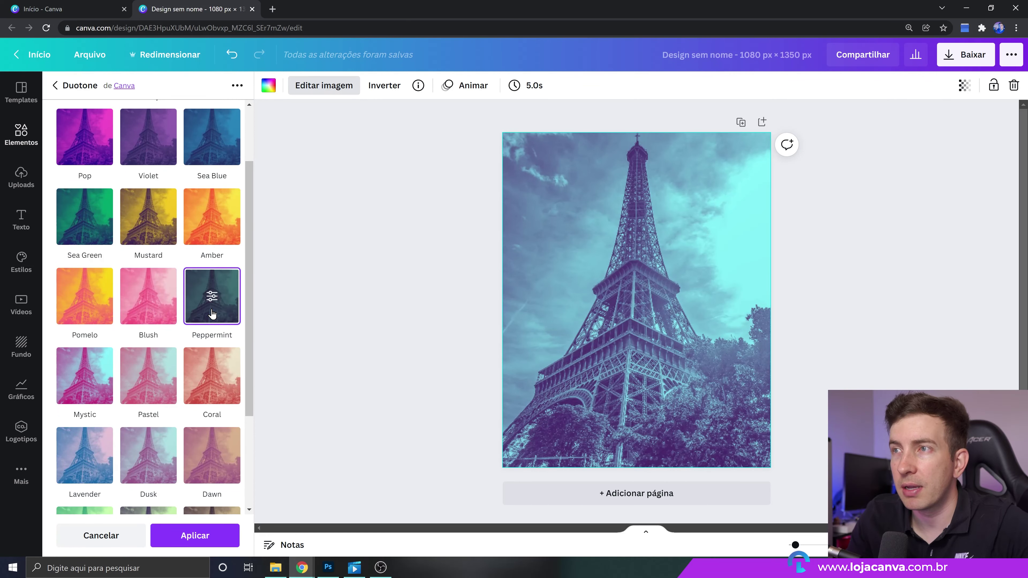
# Try the Amber Duotone preset on the photo with its intensity at 1
pyautogui.scroll(2, 209, 320)
pyautogui.click(209, 312)
pyautogui.scroll(1, 193, 294)
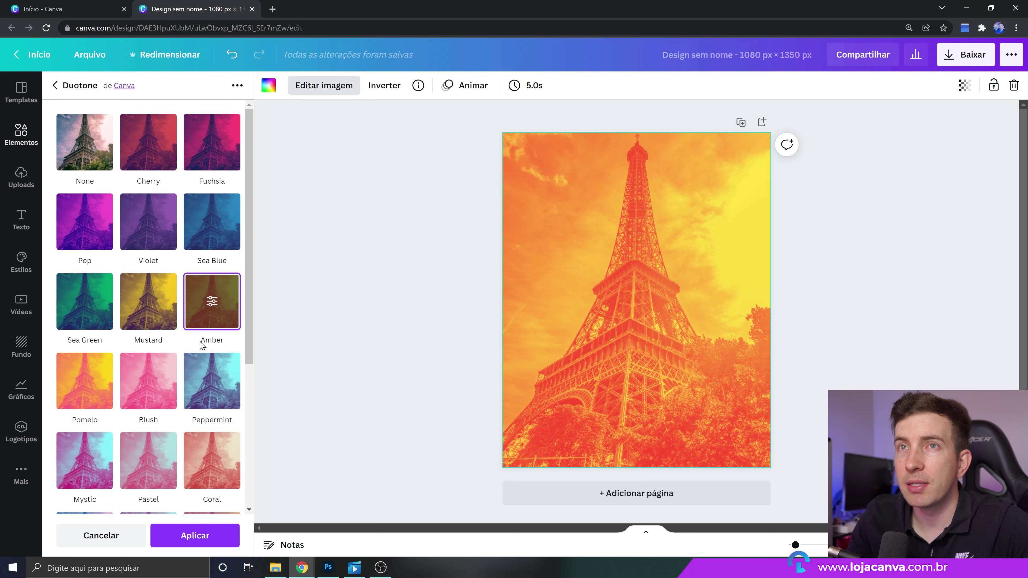
pyautogui.click(212, 303)
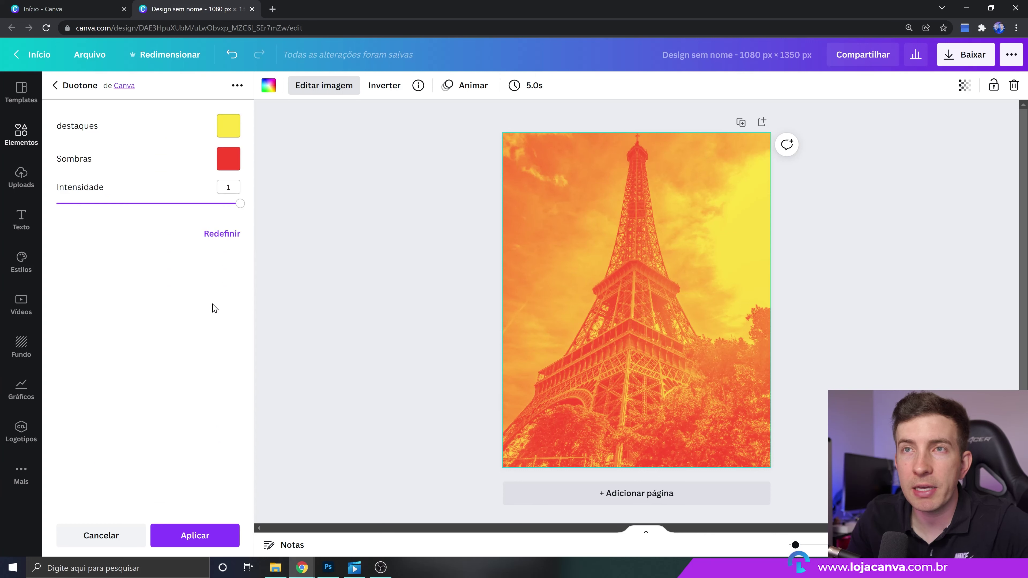
pyautogui.moveTo(200, 205); pyautogui.dragTo(239, 205)
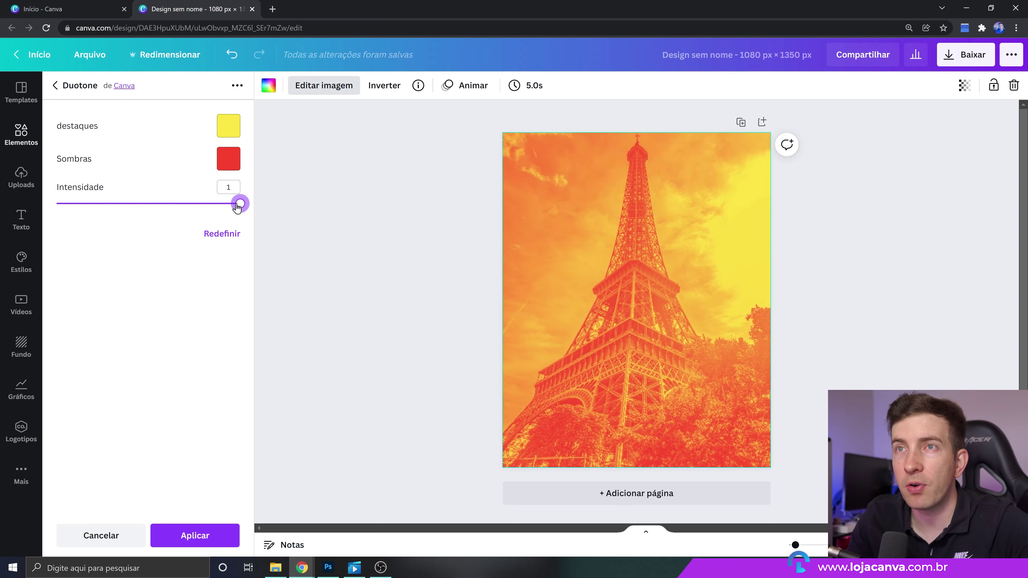
# Change the Duotone highlights colour to a warmer orange-yellow
pyautogui.click(223, 135)
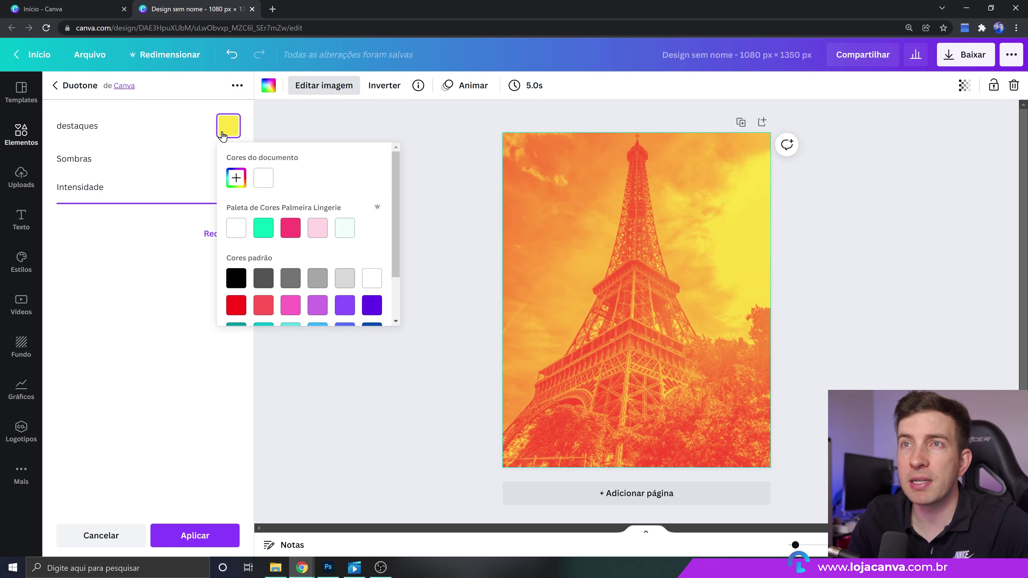
pyautogui.click(237, 184)
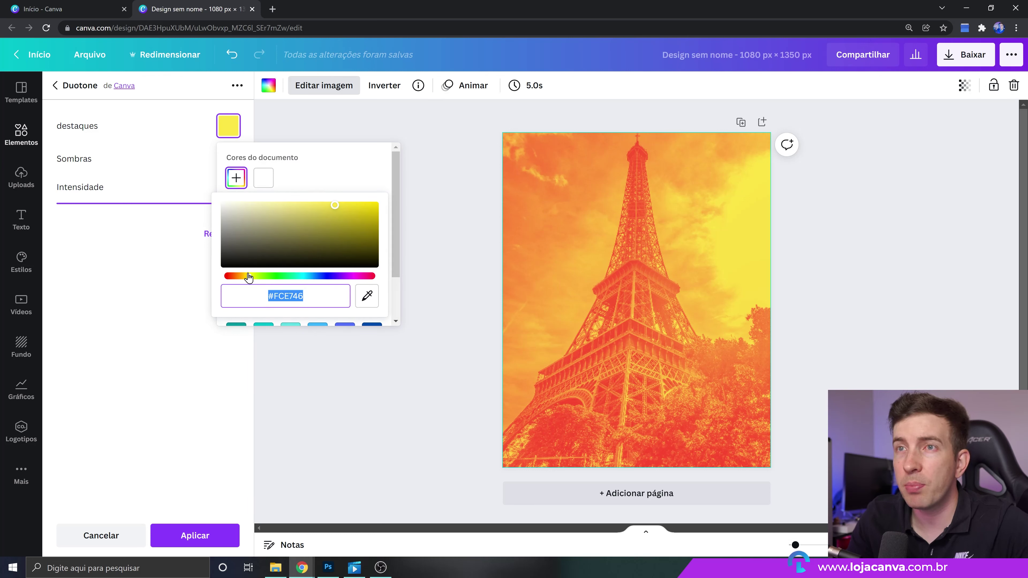
pyautogui.moveTo(246, 280)
pyautogui.mouseDown()
pyautogui.moveTo(223, 278)
pyautogui.moveTo(362, 279)
pyautogui.moveTo(246, 276)
pyautogui.mouseUp()
pyautogui.click(142, 299)
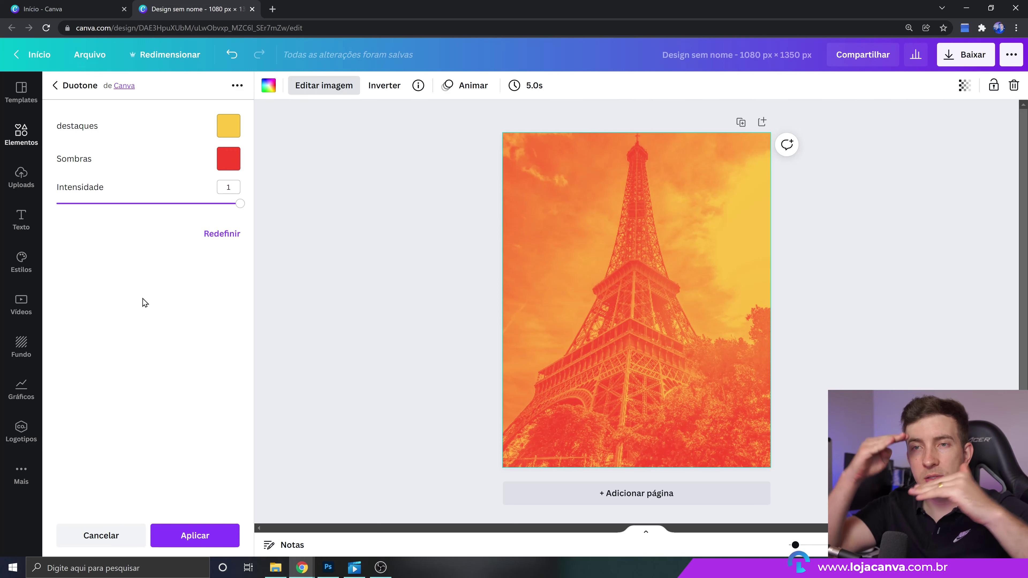
# Try a cyan Duotone highlights colour on the photo
pyautogui.click(233, 125)
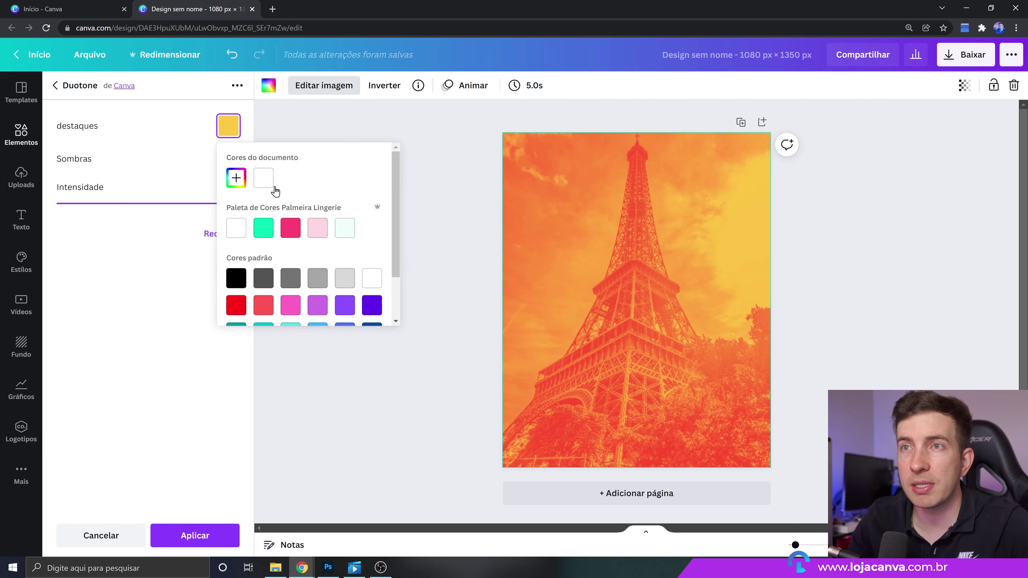
pyautogui.click(236, 183)
pyautogui.moveTo(312, 276); pyautogui.dragTo(299, 276)
pyautogui.click(131, 289)
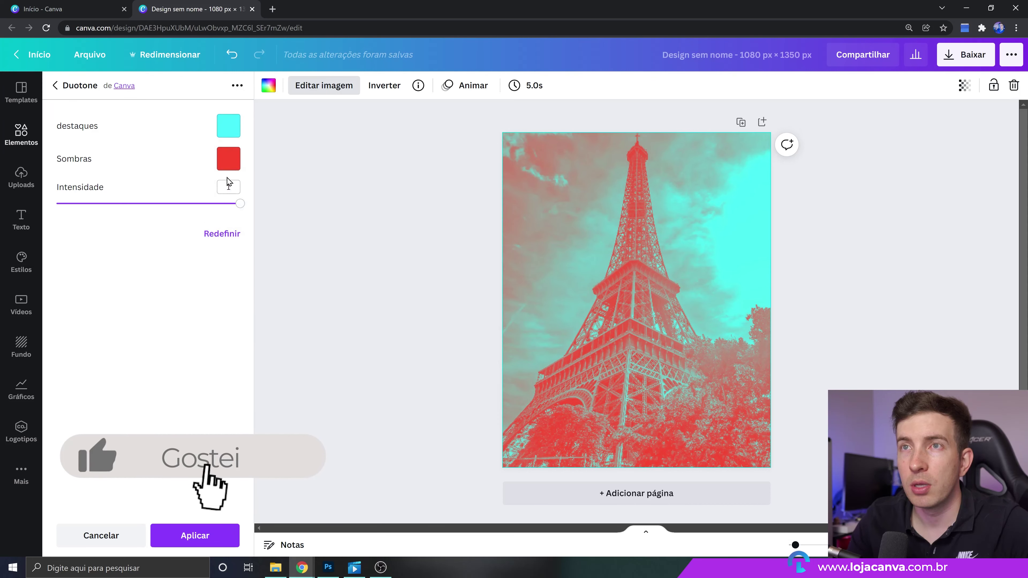
# Try the purple #BA2FFB as the Duotone shadows colour, and undo the Duotone effect on the photo
pyautogui.click(228, 158)
pyautogui.click(237, 211)
pyautogui.moveTo(303, 309); pyautogui.dragTo(341, 310)
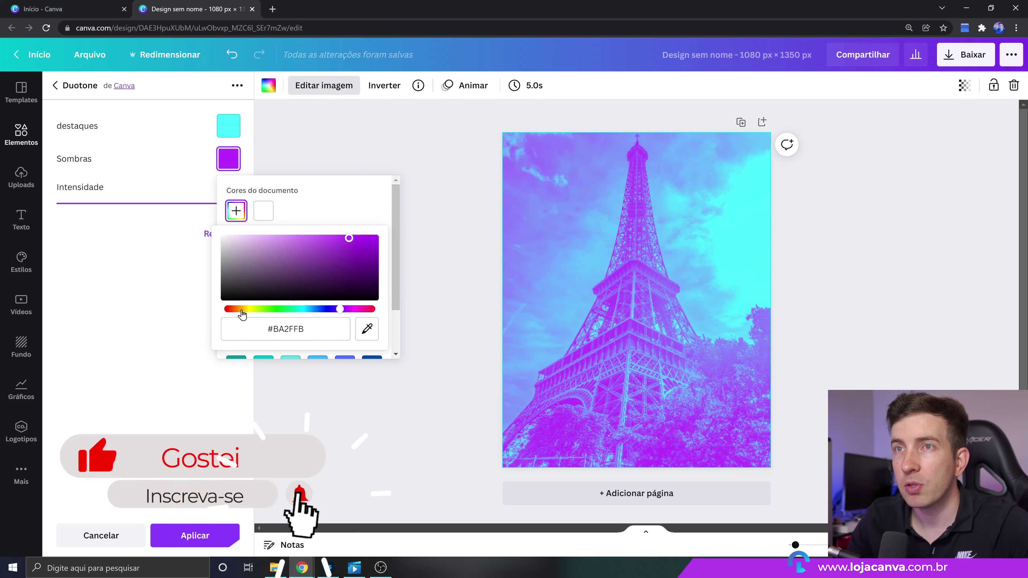
pyautogui.click(202, 170)
pyautogui.click(232, 54)
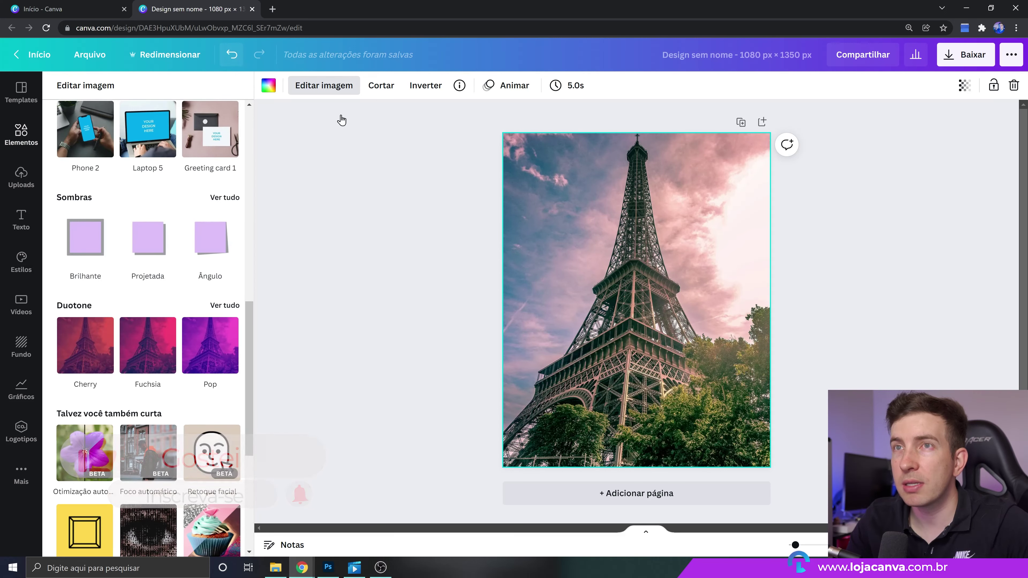
# Apply the Amber Duotone preset with its default colours to the Eiffel Tower photo
pyautogui.click(328, 86)
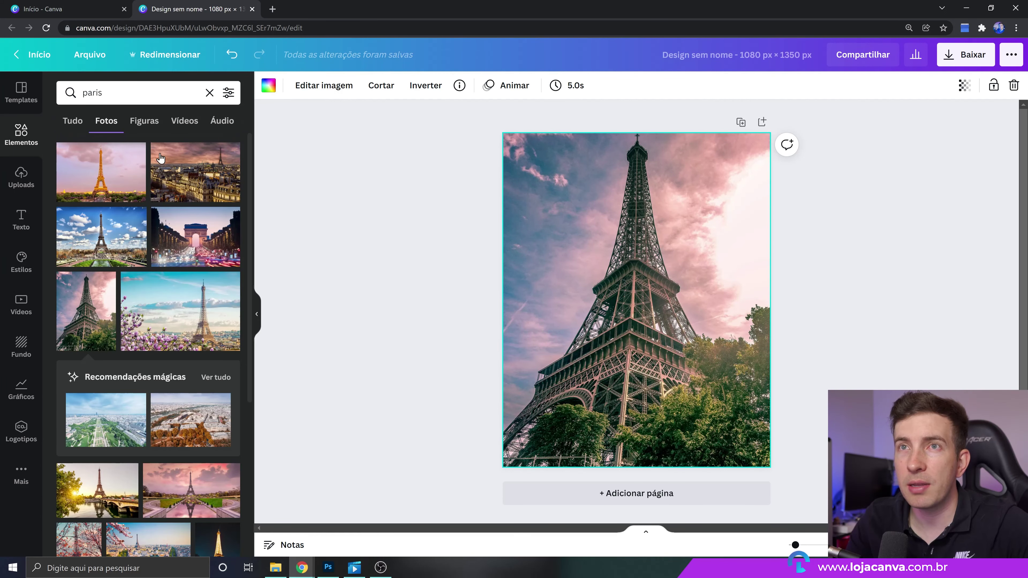
pyautogui.click(311, 84)
pyautogui.scroll(-10, 151, 382)
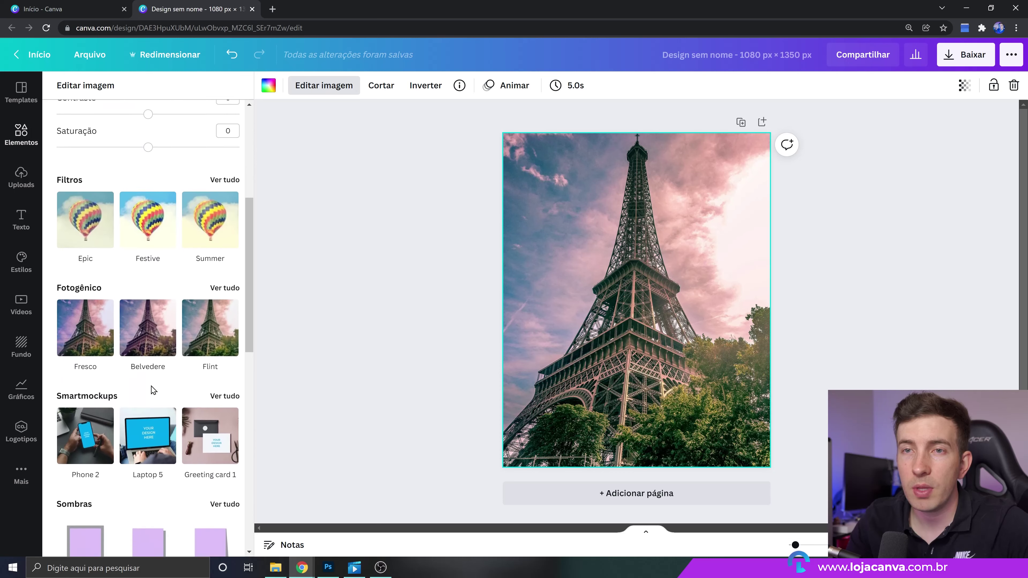
pyautogui.click(224, 448)
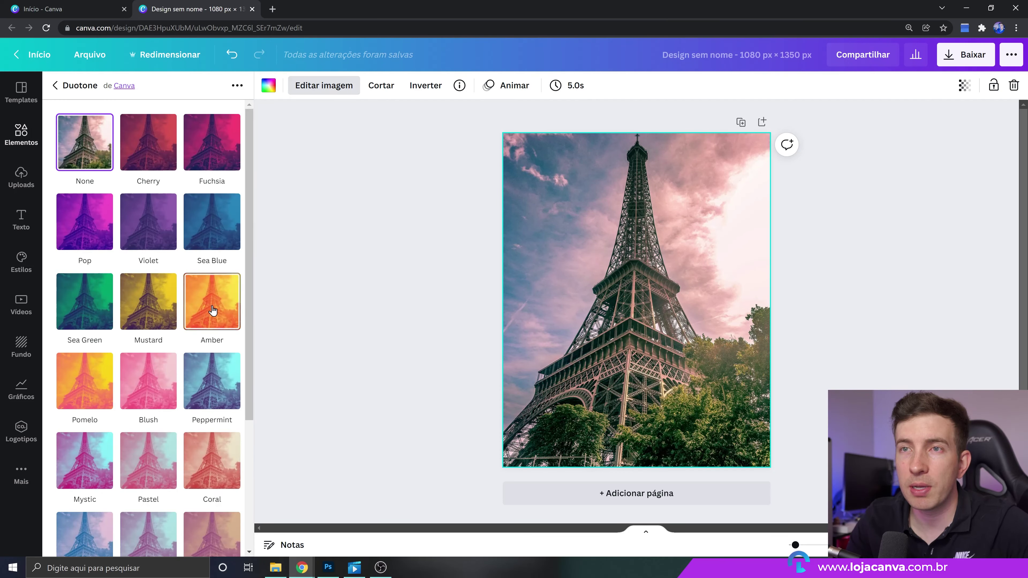
pyautogui.click(211, 302)
pyautogui.click(384, 299)
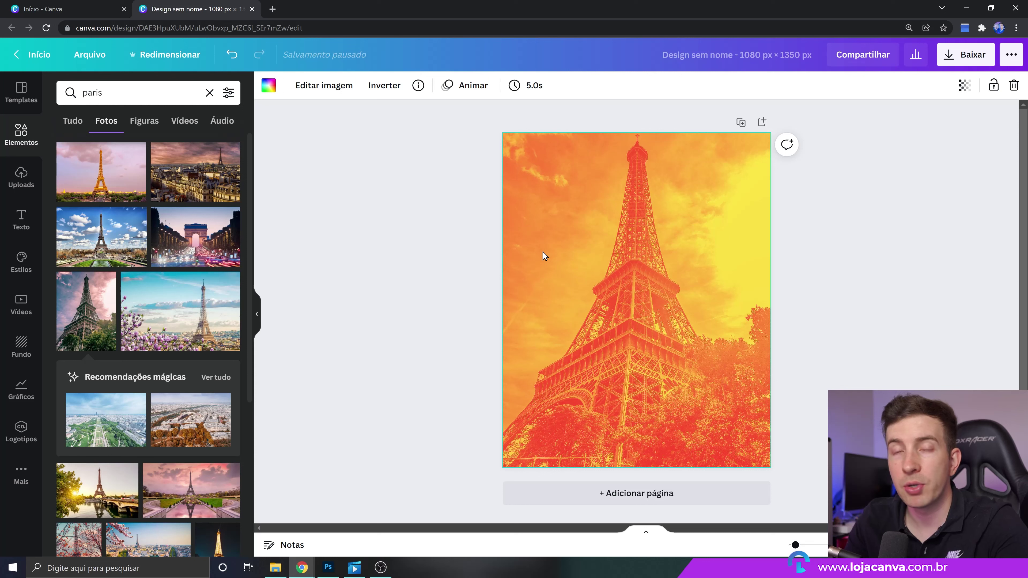
# Set the Desfoque (blur) adjustment of the Eiffel Tower background photo to 3
pyautogui.click(326, 91)
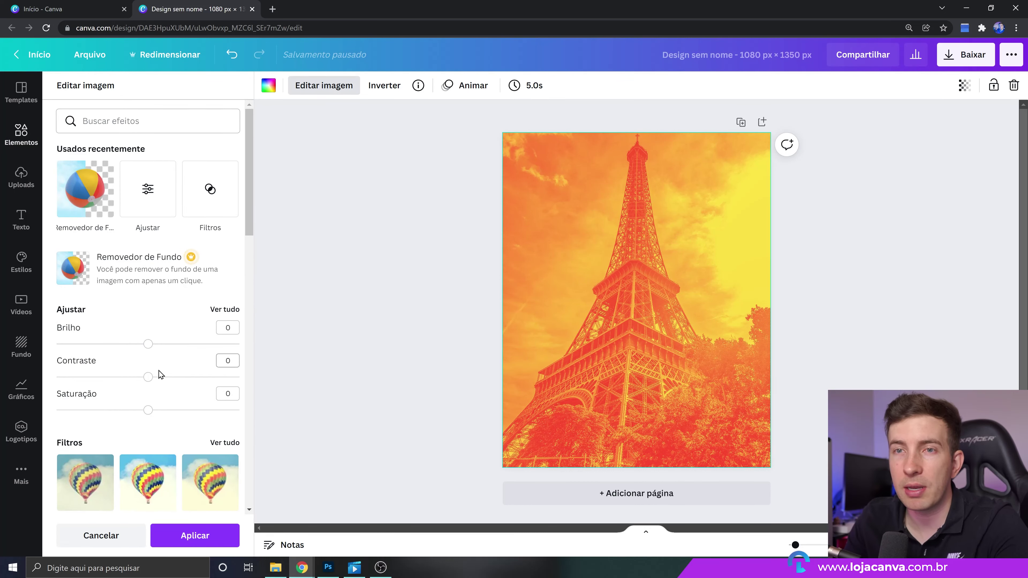
pyautogui.scroll(-1, 94, 303)
pyautogui.click(213, 262)
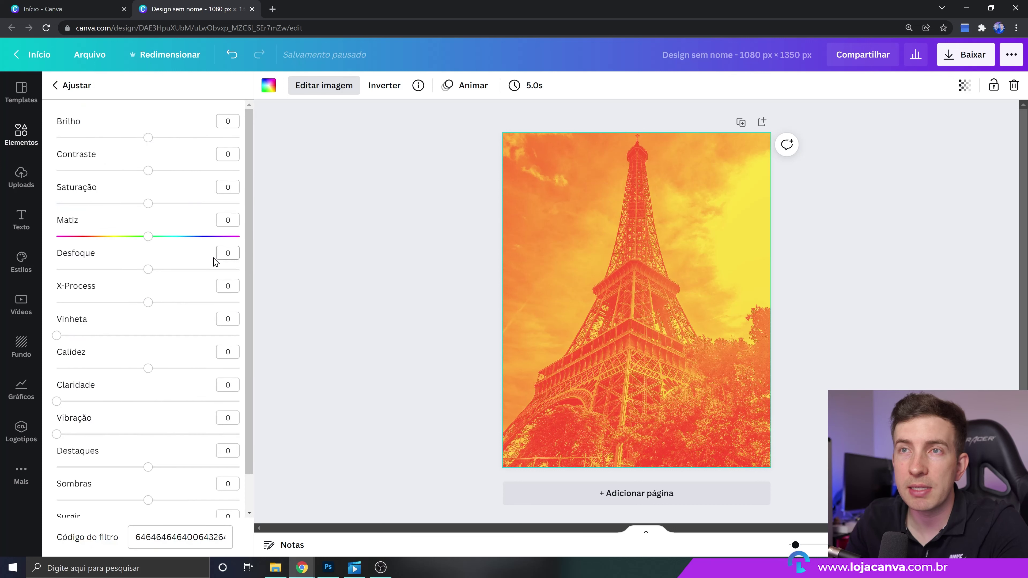
pyautogui.scroll(-1, 244, 255)
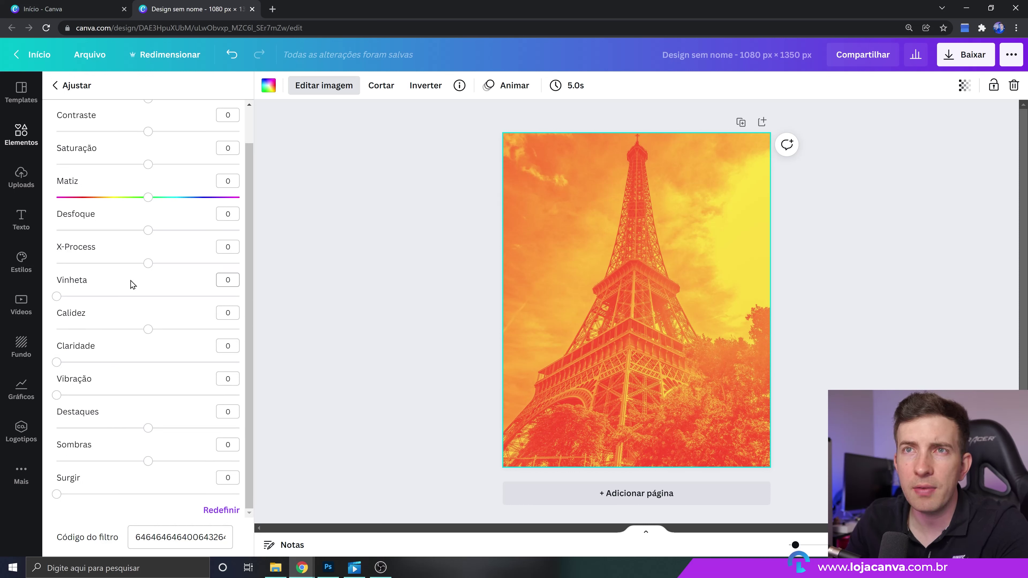
pyautogui.click(148, 230)
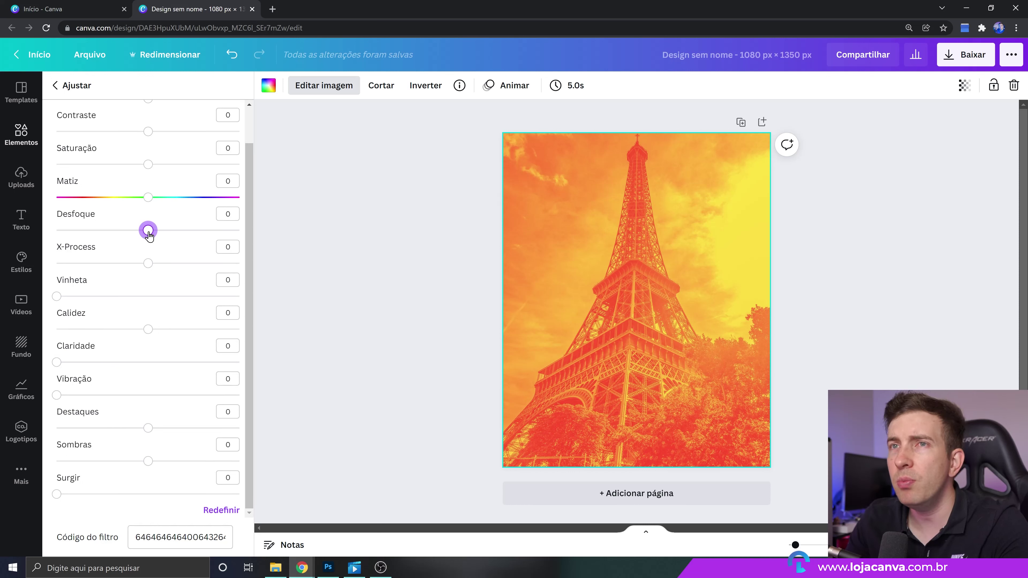
pyautogui.moveTo(153, 235); pyautogui.dragTo(153, 231)
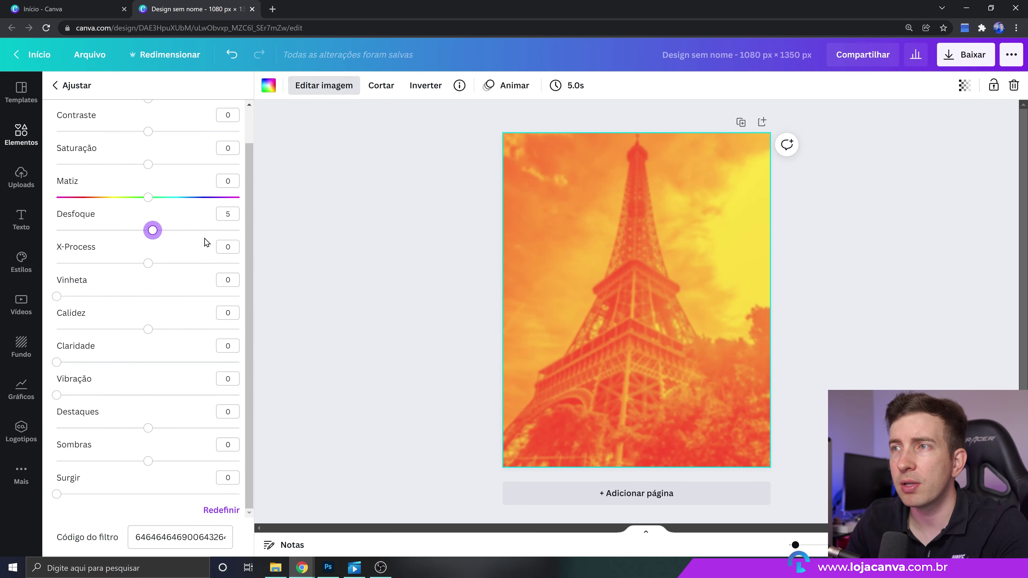
pyautogui.click(233, 214)
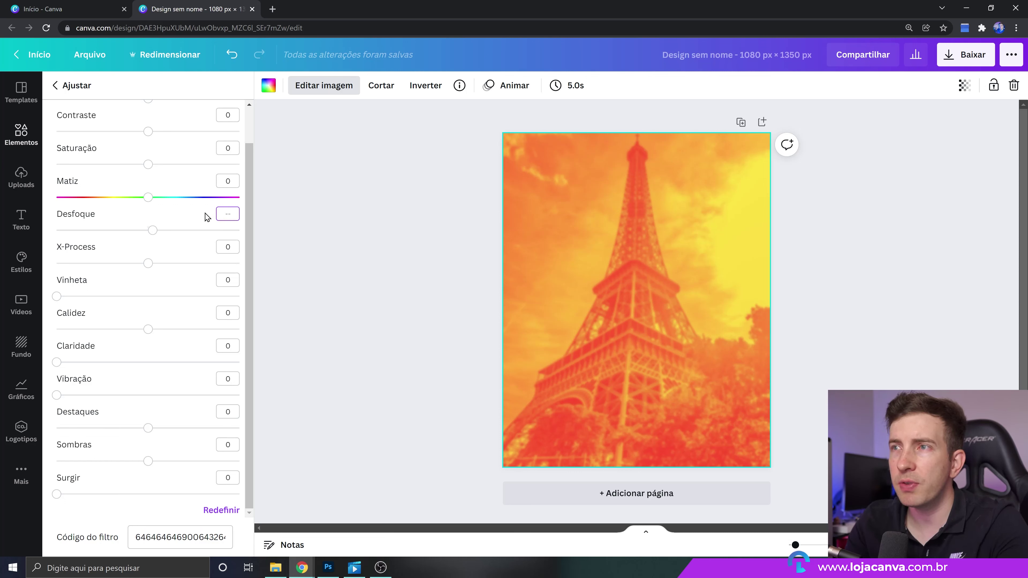
pyautogui.press('Tab')
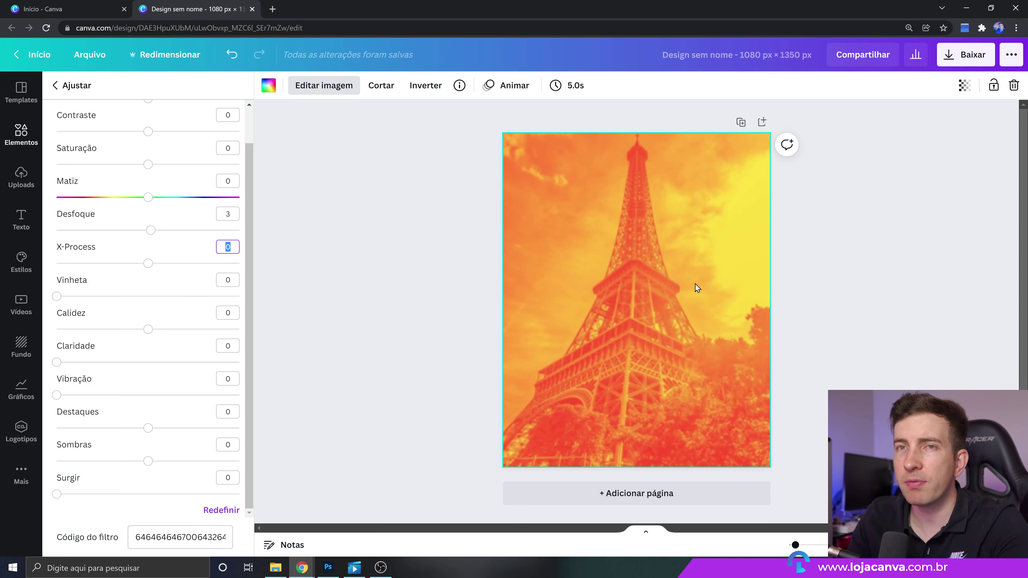
# Add a straight line, place it near the banner's upper-left corner and shorten it to about a fifth of the page width
pyautogui.click(21, 133)
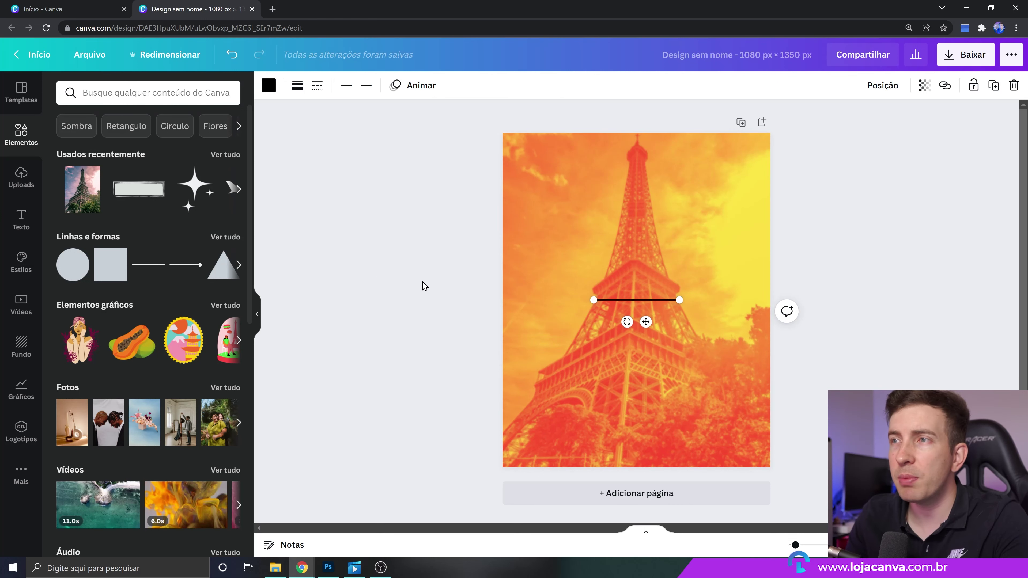
pyautogui.moveTo(632, 304); pyautogui.dragTo(567, 163)
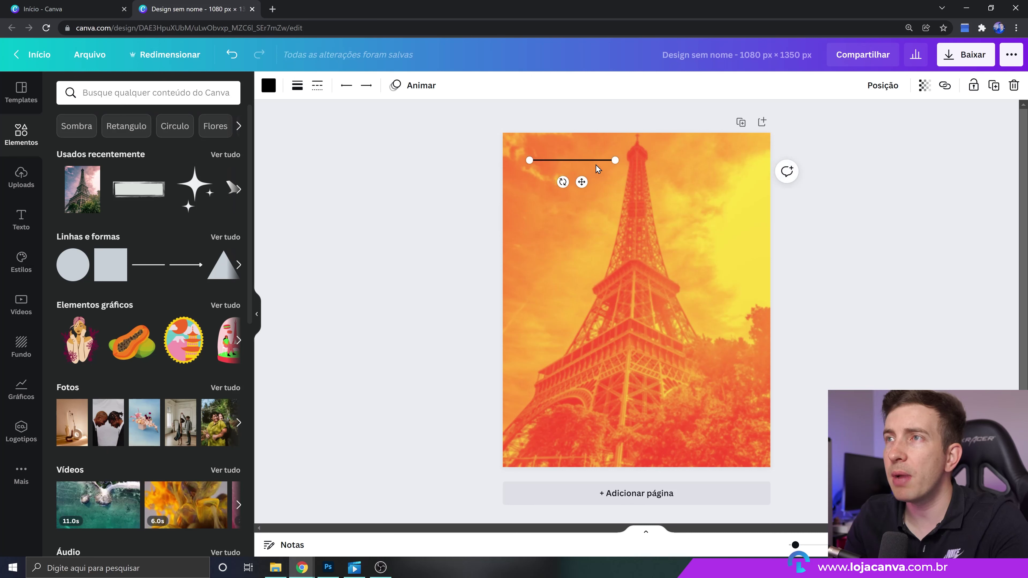
pyautogui.moveTo(616, 159); pyautogui.dragTo(585, 160)
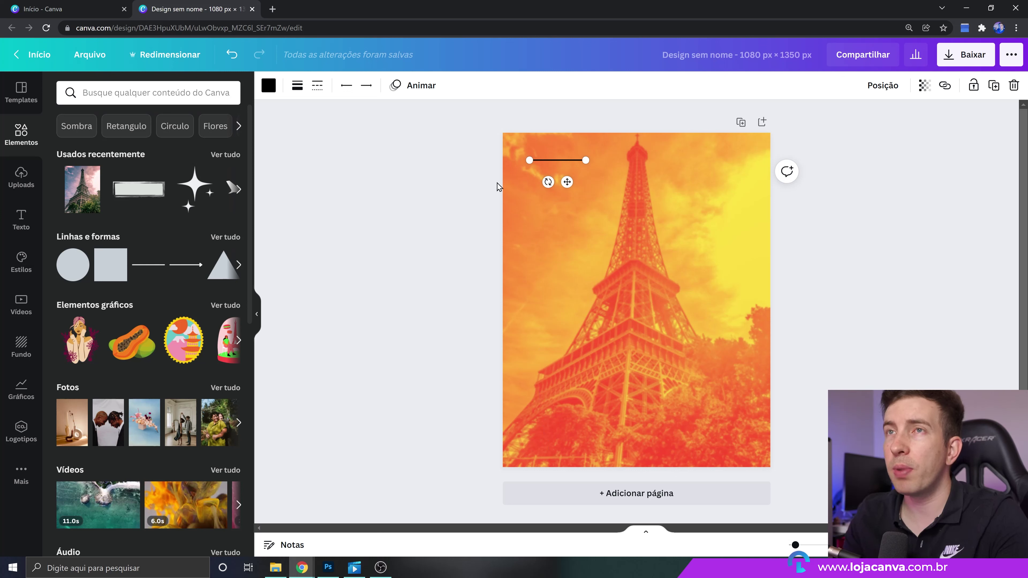
# Colour the short line white and set its thickness to 10
pyautogui.click(269, 86)
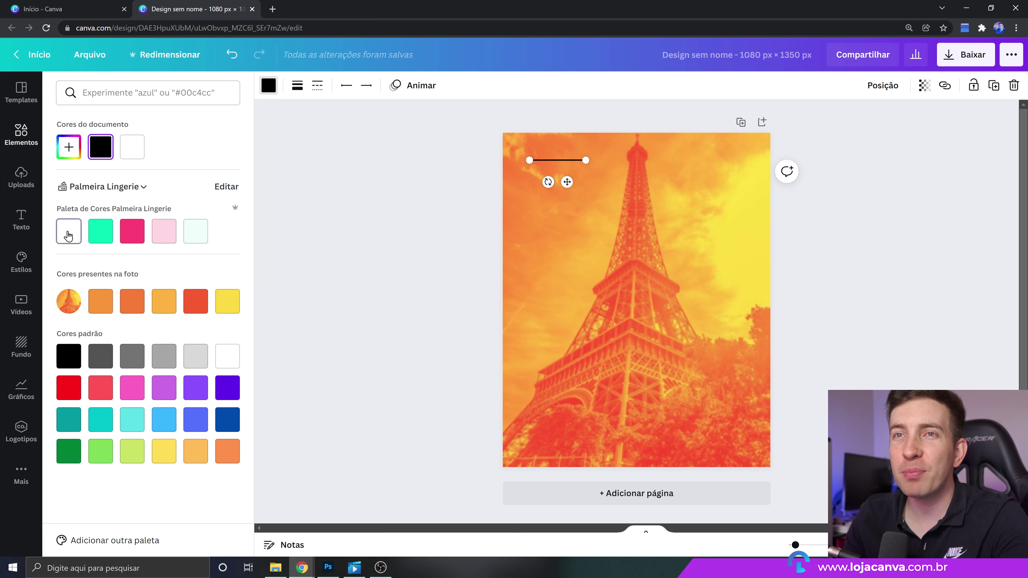
pyautogui.click(68, 236)
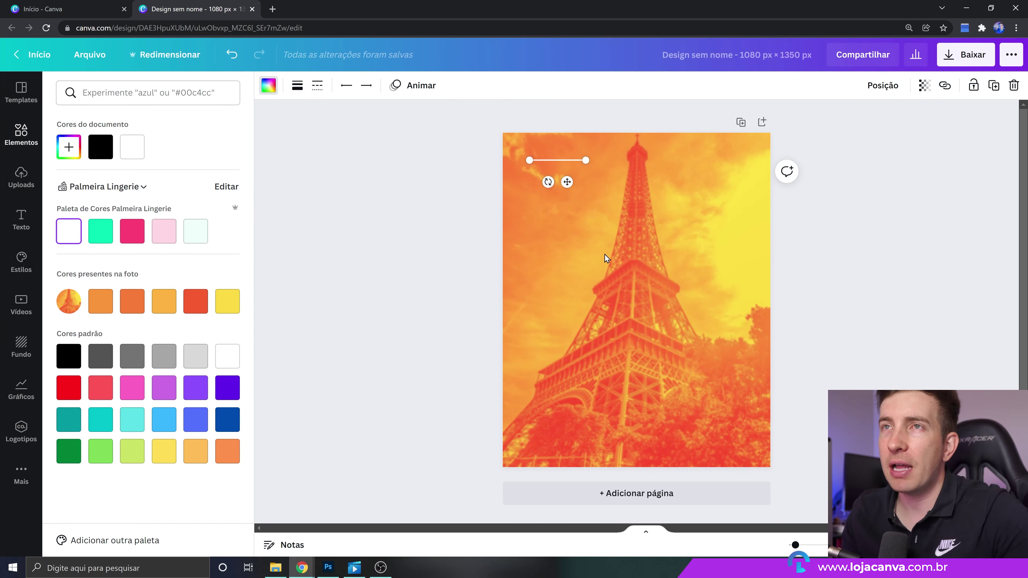
pyautogui.click(298, 96)
pyautogui.moveTo(391, 121); pyautogui.dragTo(396, 123)
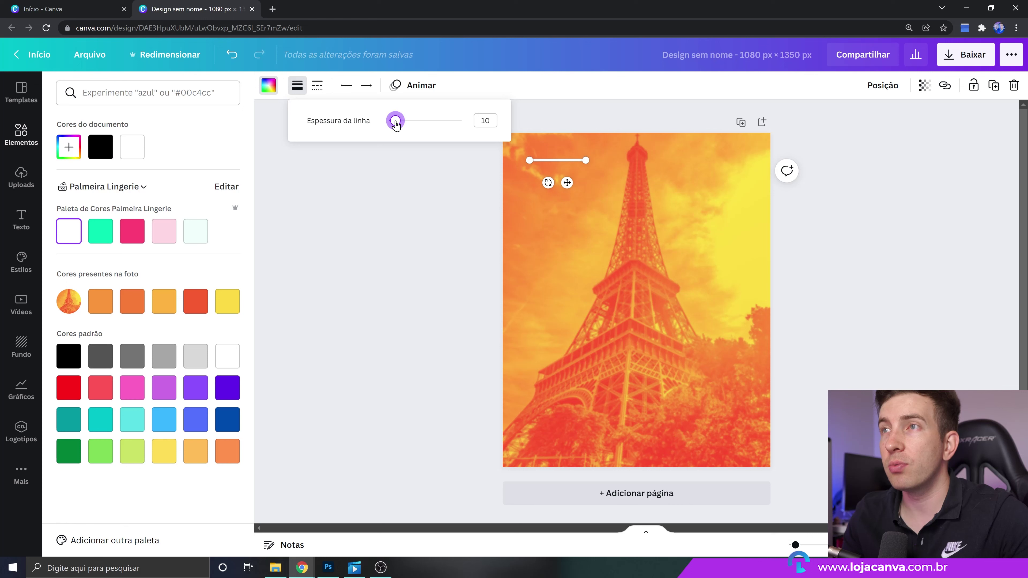
pyautogui.click(469, 62)
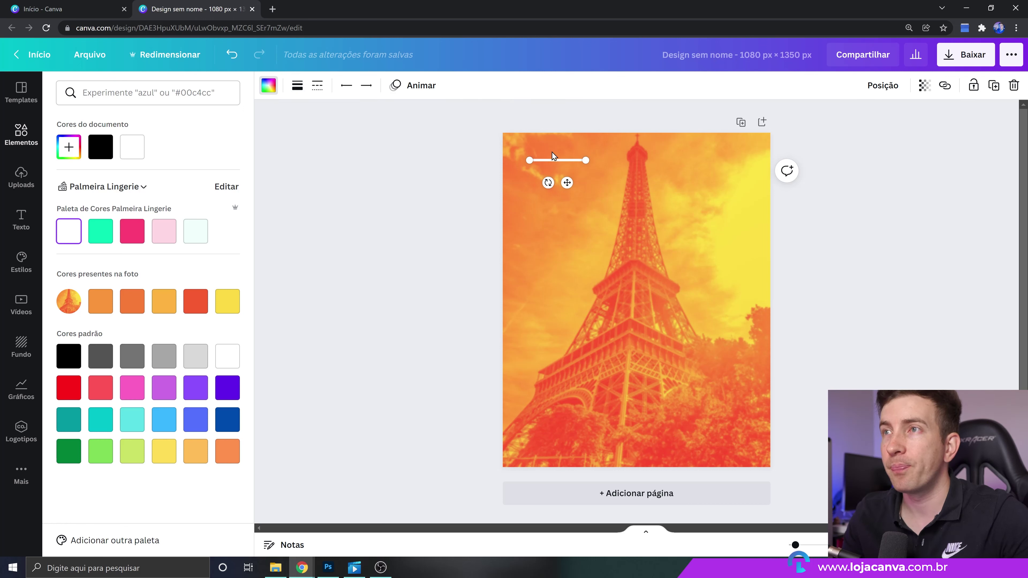
# Copy the white line to the upper-right corner, and stretch another copy into a long line across the bottom between the same margins
pyautogui.moveTo(555, 161); pyautogui.dragTo(555, 159)
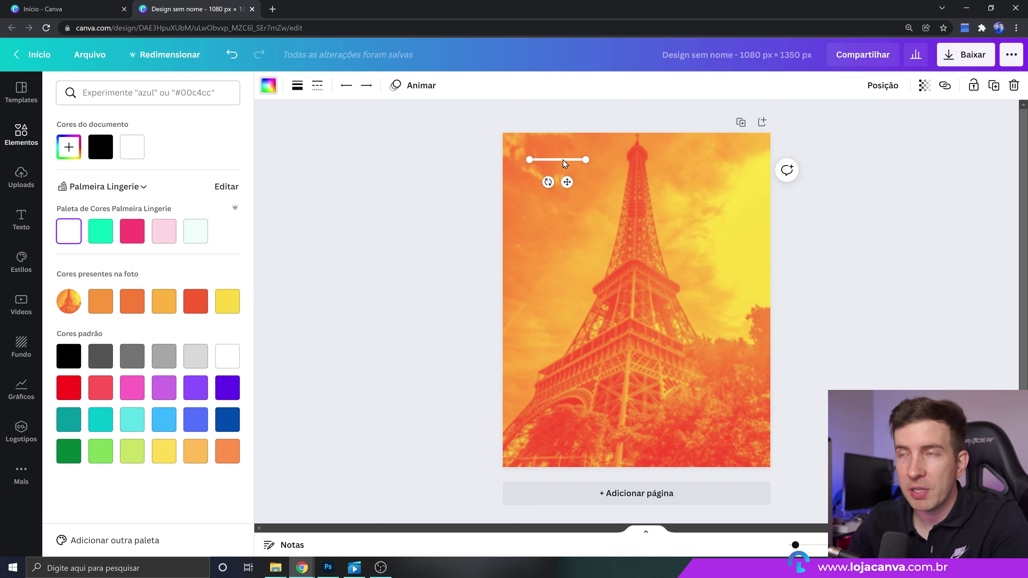
pyautogui.moveTo(563, 159); pyautogui.dragTo(723, 162)
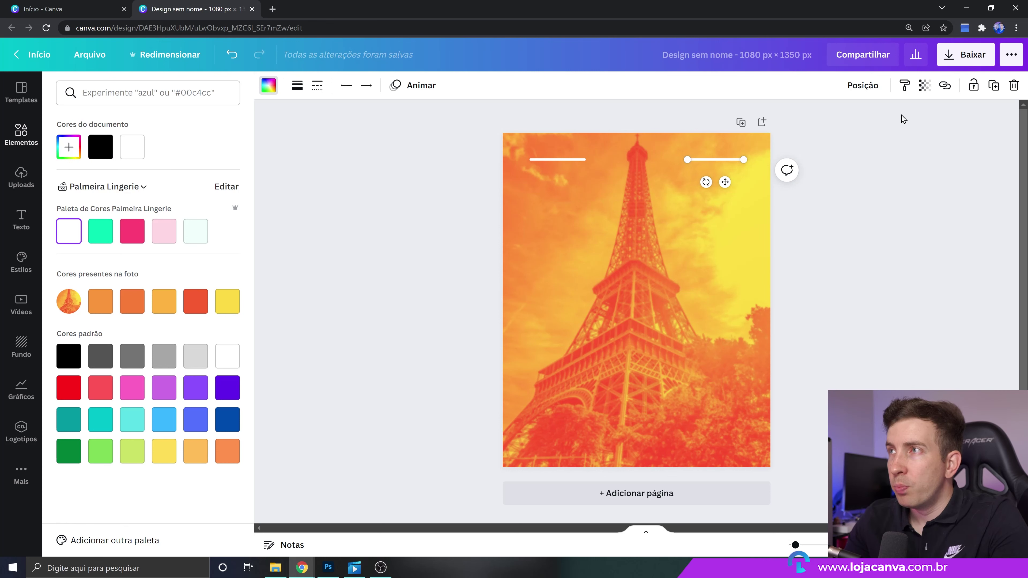
pyautogui.click(992, 89)
pyautogui.moveTo(732, 165); pyautogui.dragTo(743, 437)
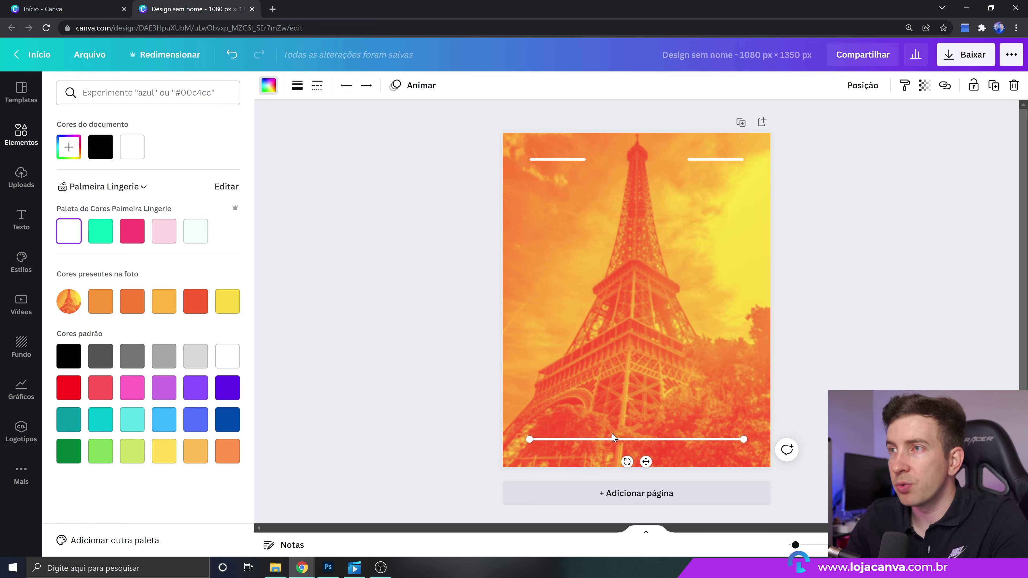
pyautogui.moveTo(639, 440); pyautogui.dragTo(629, 436)
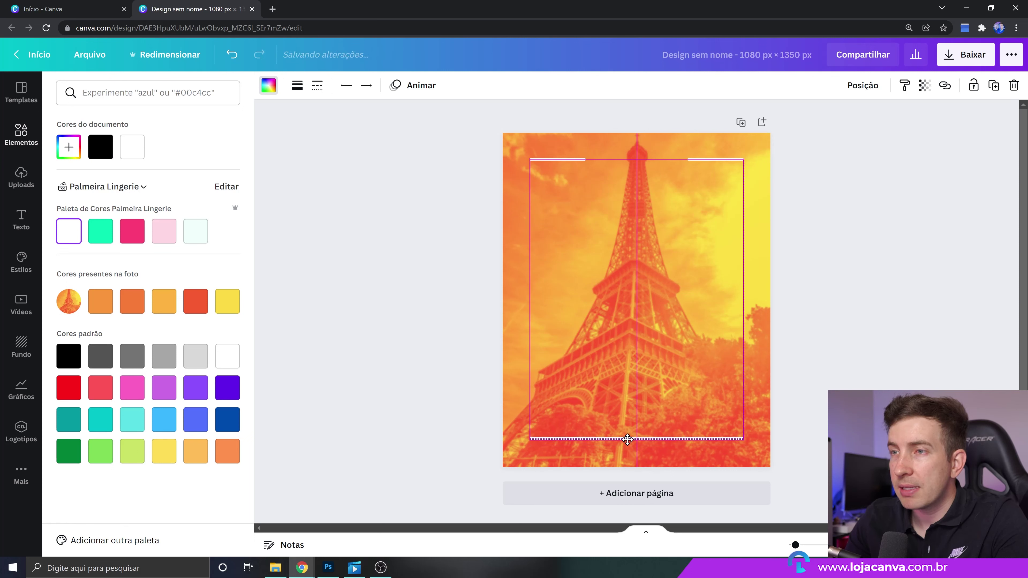
# Make a vertical copy of the bottom line along the left margin and align its lower end with the bottom line's corner
pyautogui.moveTo(741, 436); pyautogui.dragTo(529, 158)
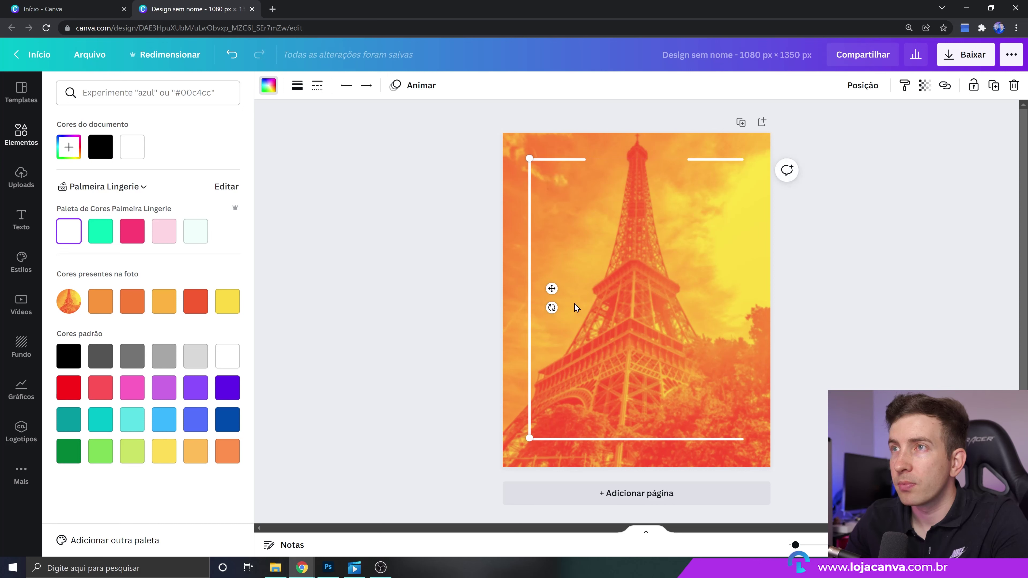
pyautogui.moveTo(528, 439); pyautogui.dragTo(529, 440)
pyautogui.moveTo(795, 545); pyautogui.dragTo(804, 545)
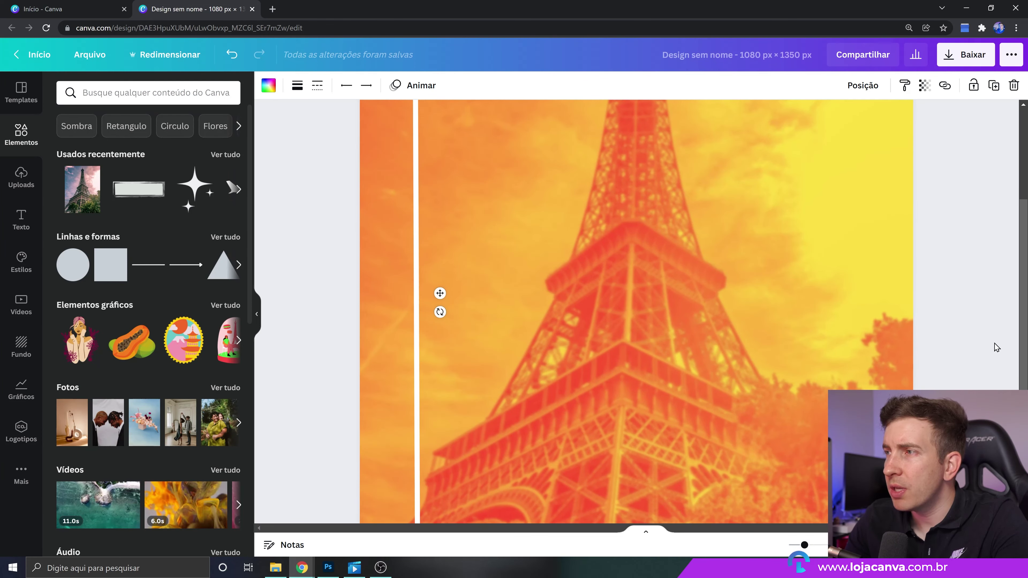
pyautogui.scroll(-3, 1016, 319)
pyautogui.press('Escape')
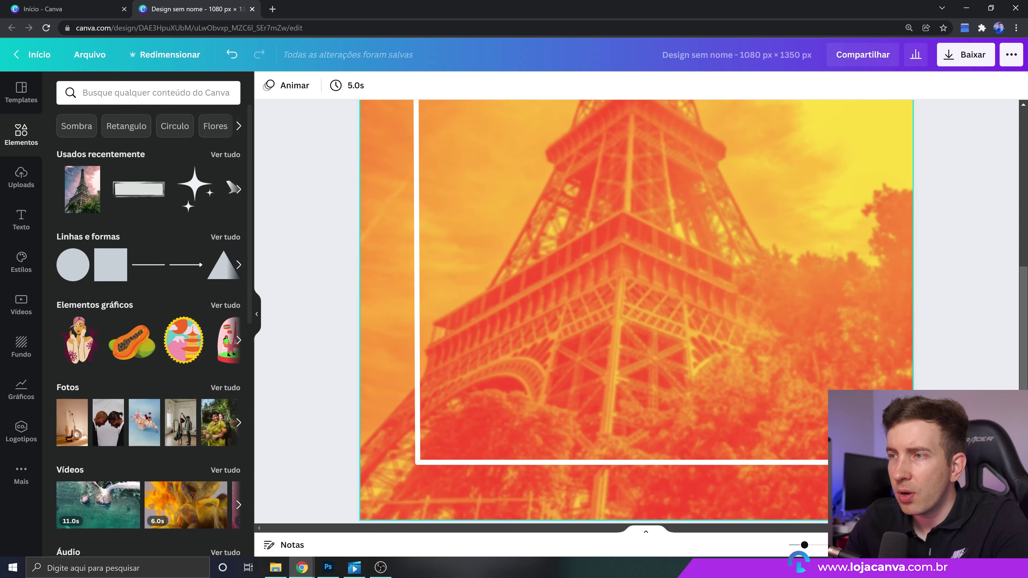
pyautogui.moveTo(800, 547); pyautogui.dragTo(812, 545)
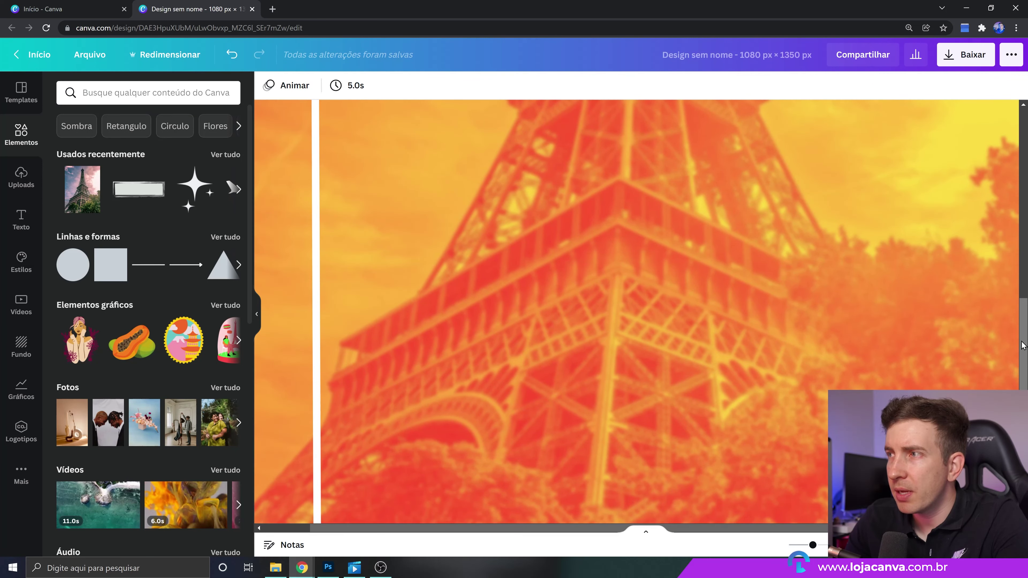
pyautogui.scroll(-2, 1023, 364)
pyautogui.click(323, 413)
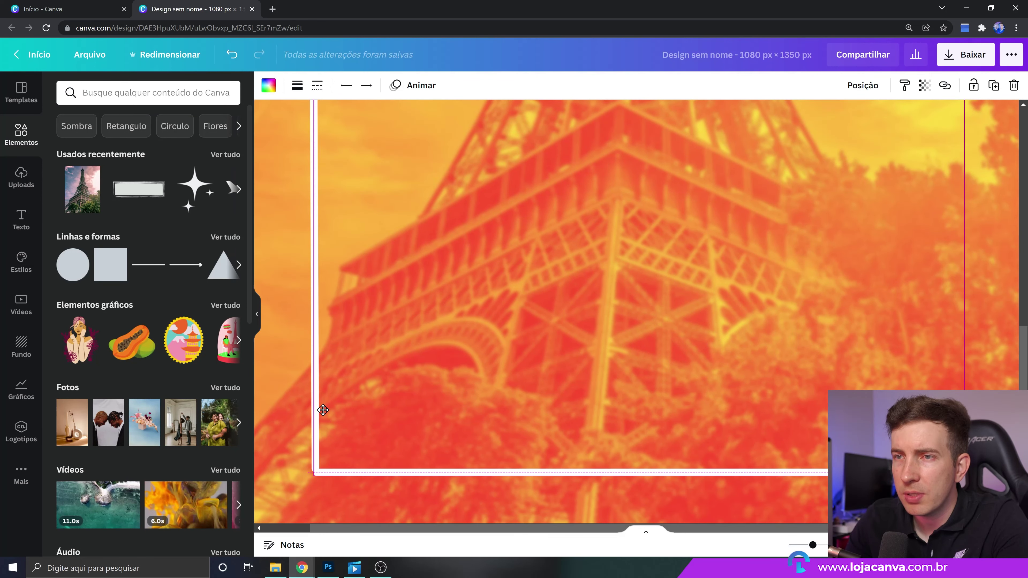
pyautogui.click(377, 408)
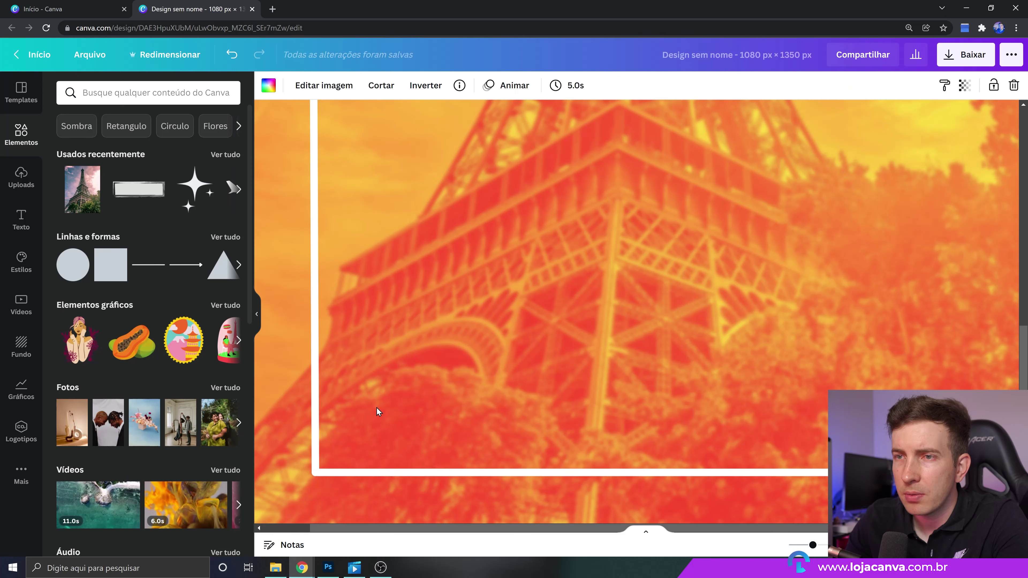
pyautogui.moveTo(317, 411); pyautogui.dragTo(316, 411)
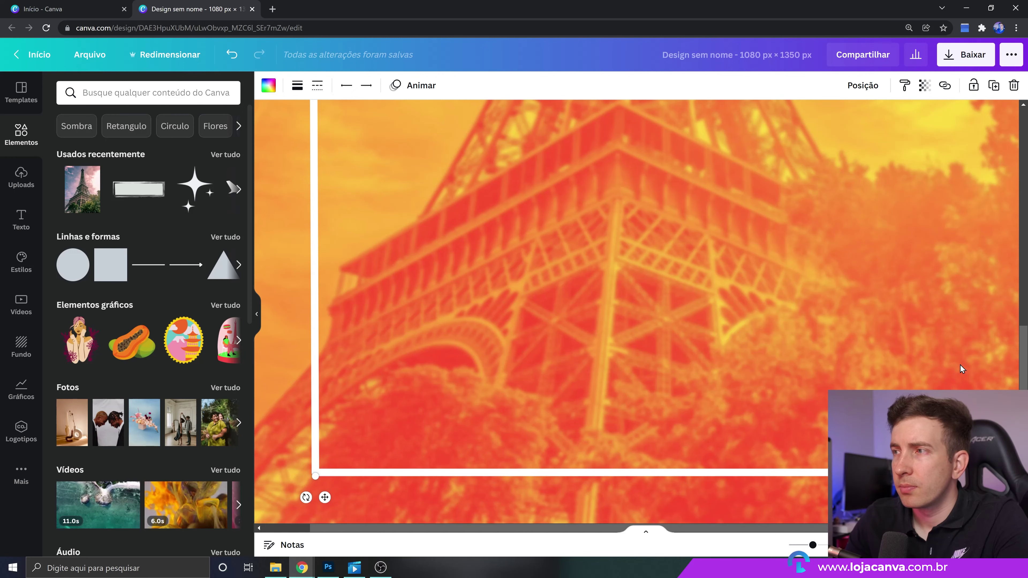
# Shift the two short top lines slightly outward so the left one closes the frame's upper-left corner
pyautogui.moveTo(1024, 346); pyautogui.dragTo(1011, 137)
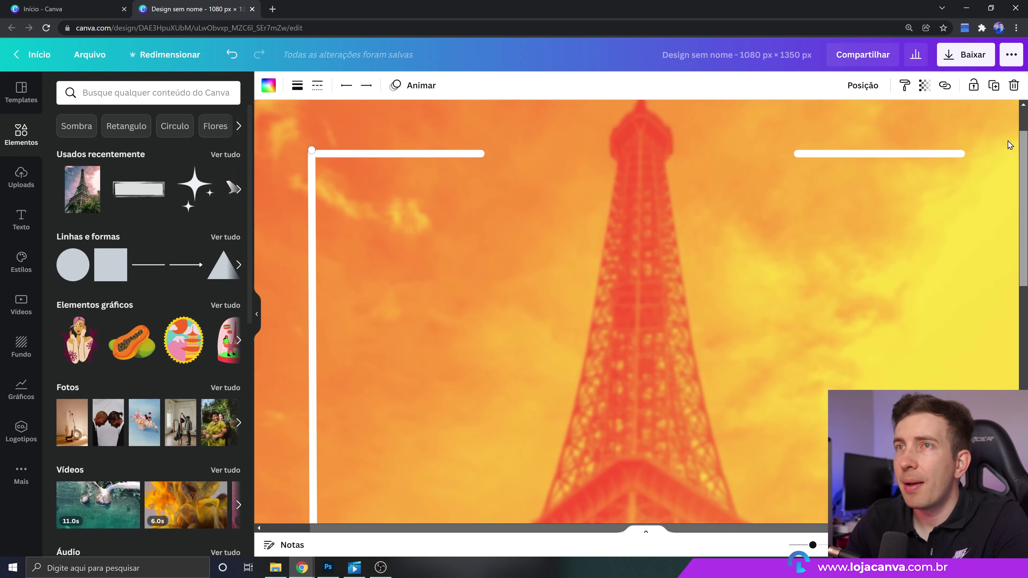
pyautogui.moveTo(324, 216); pyautogui.dragTo(321, 215)
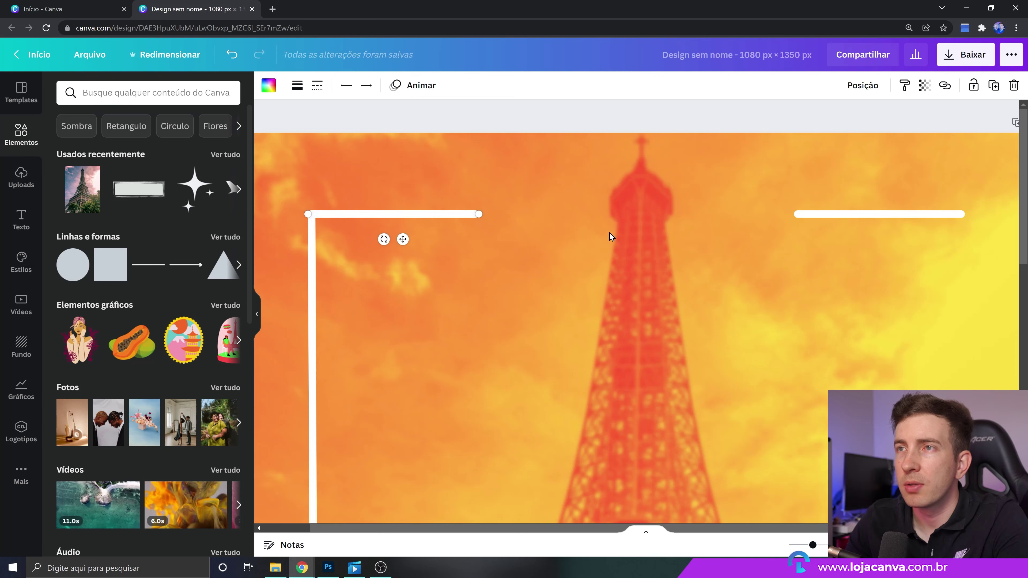
pyautogui.click(485, 235)
pyautogui.moveTo(814, 218); pyautogui.dragTo(817, 216)
pyautogui.scroll(-2, 532, 308)
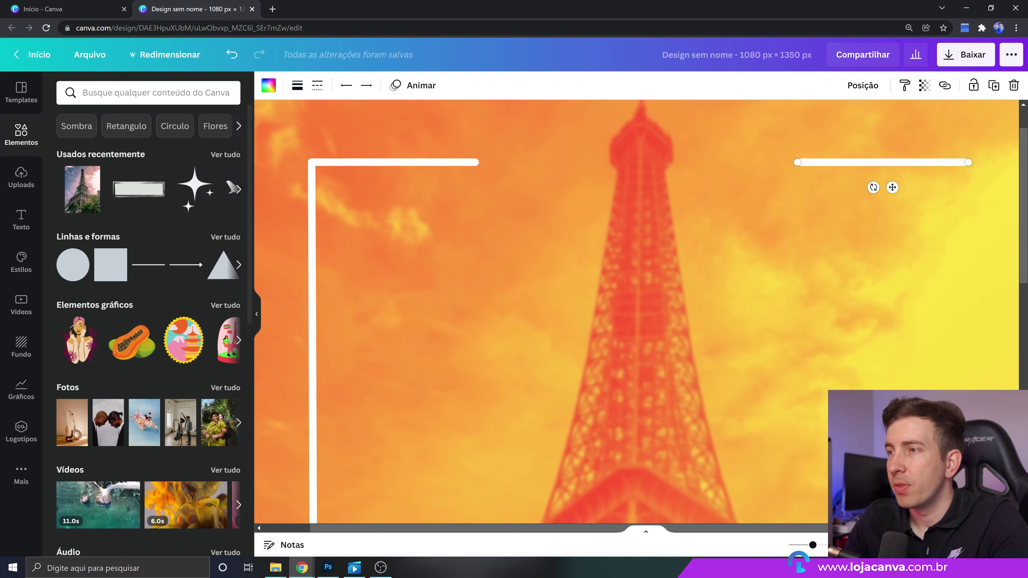
# Duplicate the left vertical line onto the right margin, joining the short top-right line and the bottom line
pyautogui.moveTo(812, 544); pyautogui.dragTo(796, 542)
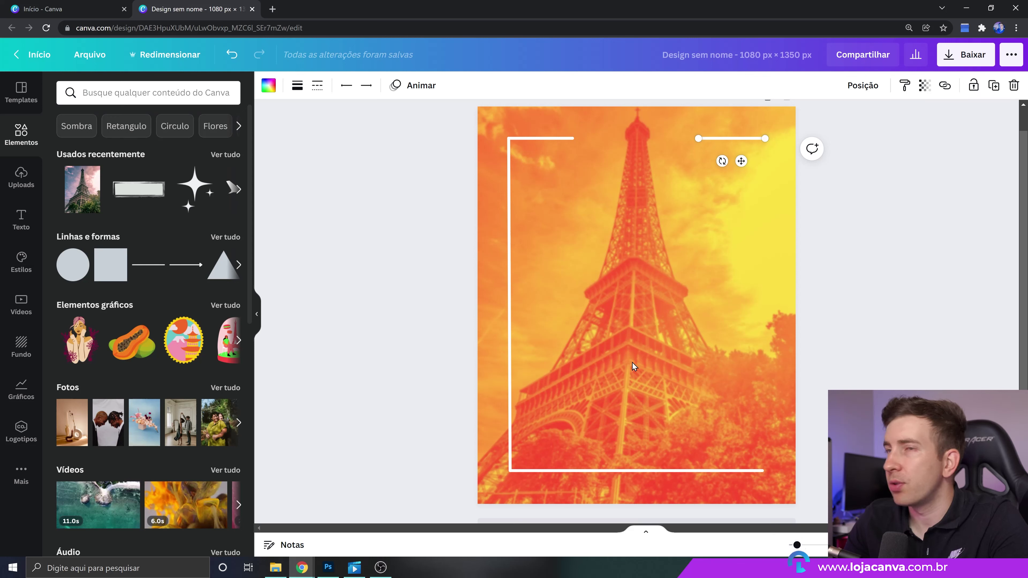
pyautogui.click(511, 301)
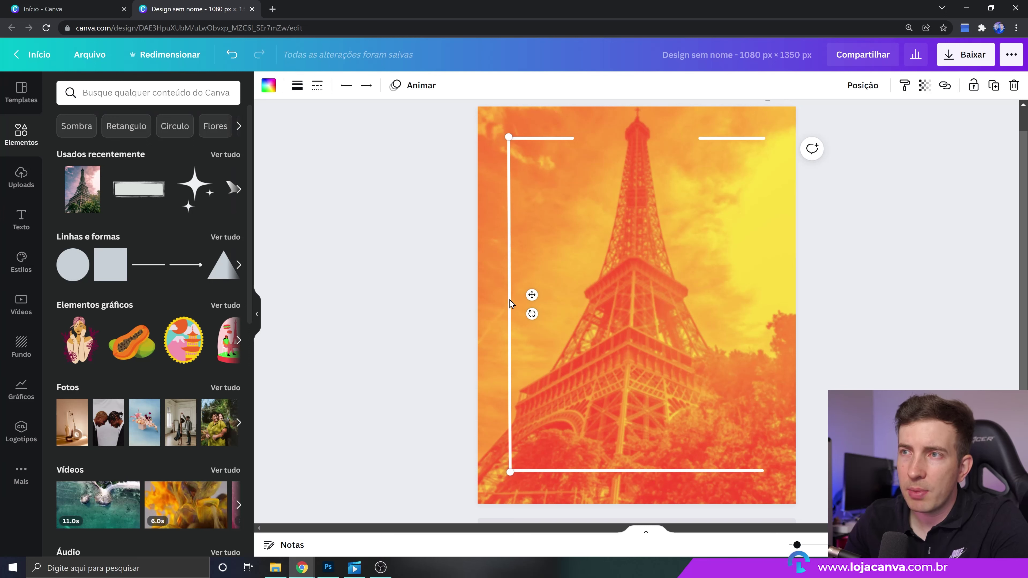
pyautogui.keyDown('alt'); pyautogui.moveTo(510, 299); pyautogui.dragTo(764, 302); pyautogui.keyUp('alt')
pyautogui.press('Escape')
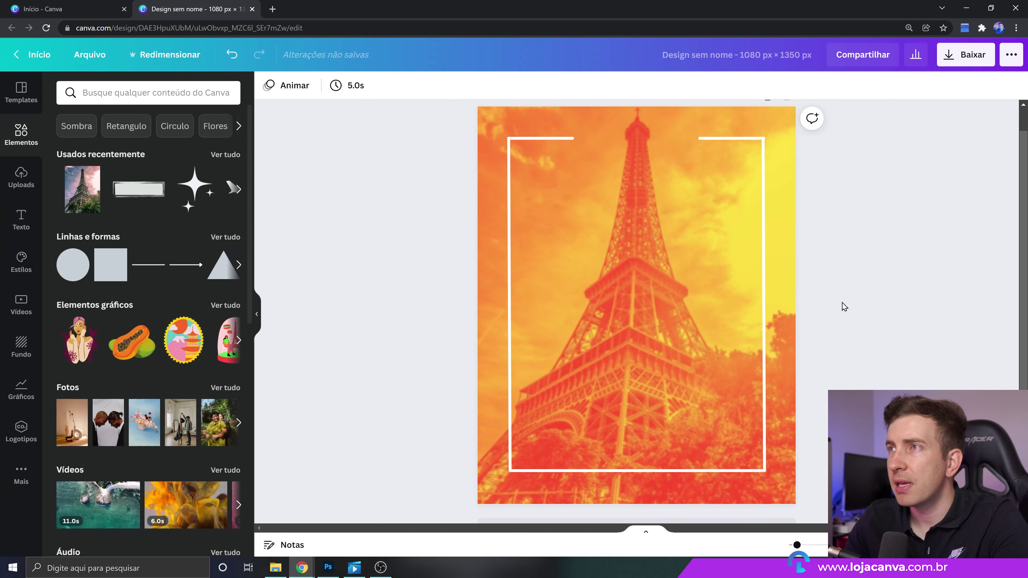
# Nudge the frame's right vertical line slightly outward to line up with the corners of the top and bottom lines
pyautogui.click(767, 297)
pyautogui.moveTo(769, 297); pyautogui.dragTo(768, 298)
pyautogui.click(811, 150)
# Extend the bottom line's right end slightly so it meets the right vertical line cleanly at the frame's lower-right corner
pyautogui.moveTo(796, 544); pyautogui.dragTo(802, 544)
pyautogui.scroll(-1, 646, 316)
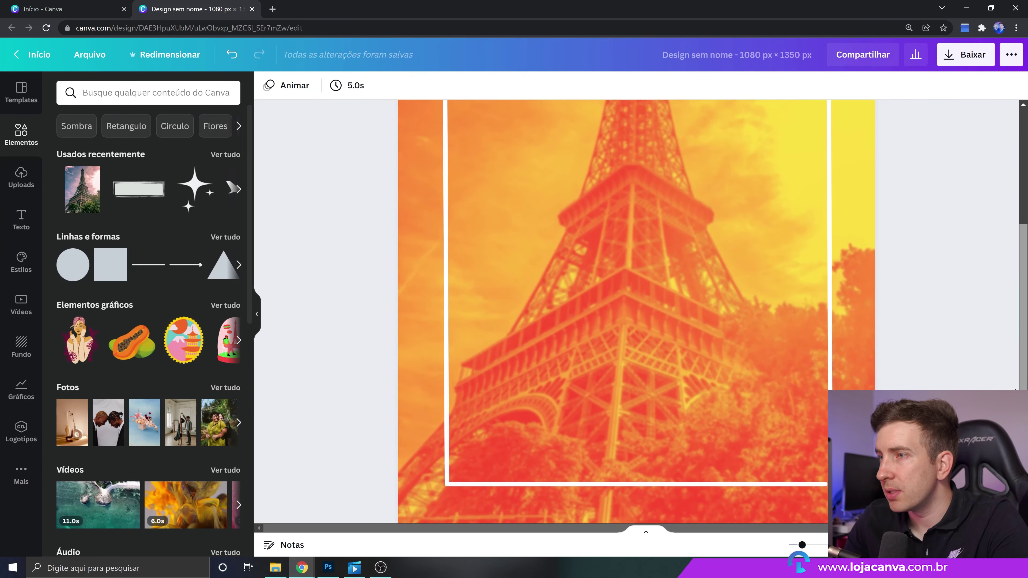
pyautogui.click(823, 471)
pyautogui.click(817, 470)
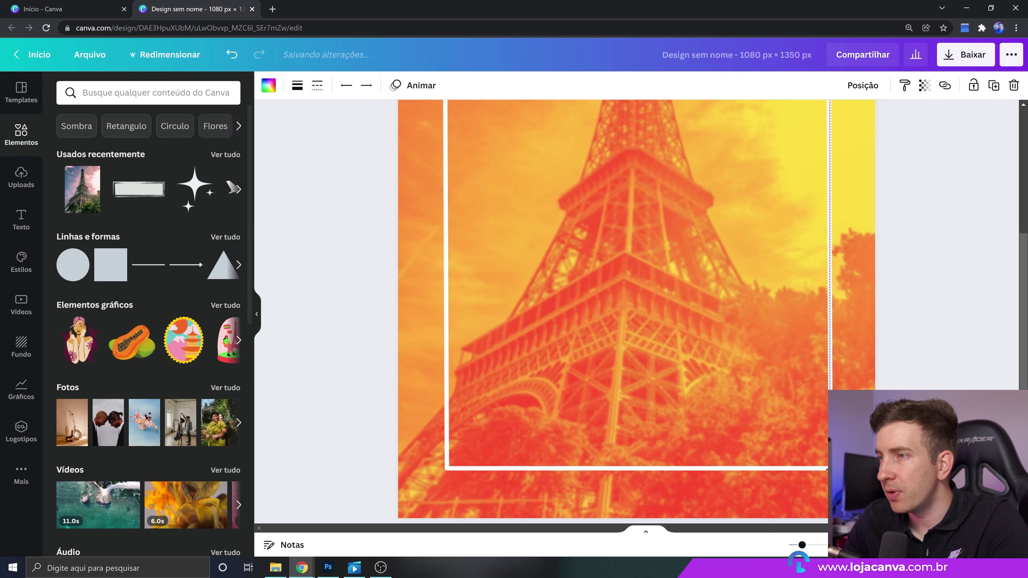
pyautogui.press('Escape')
pyautogui.click(828, 465)
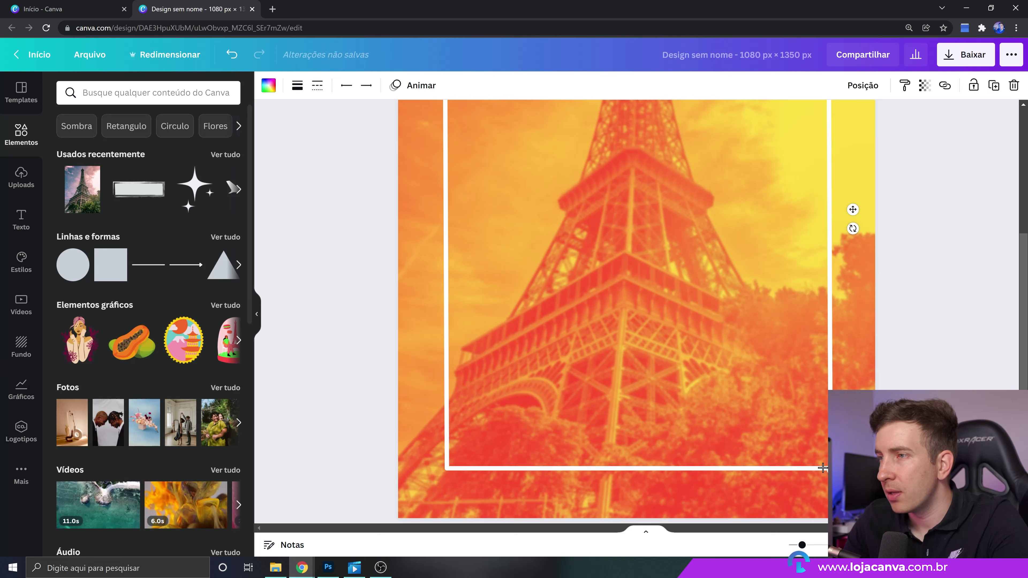
pyautogui.click(820, 468)
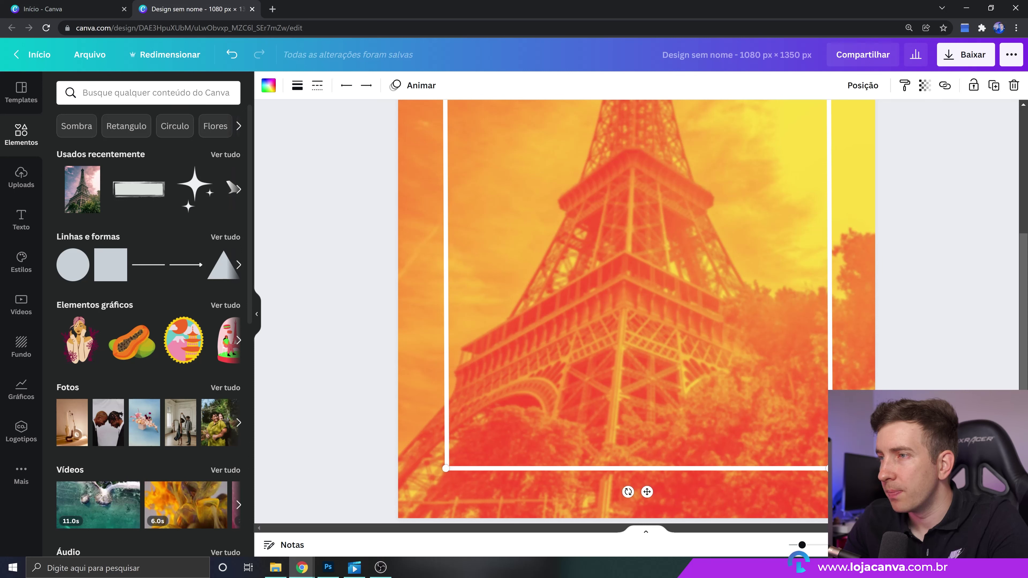
pyautogui.moveTo(827, 468); pyautogui.dragTo(829, 468)
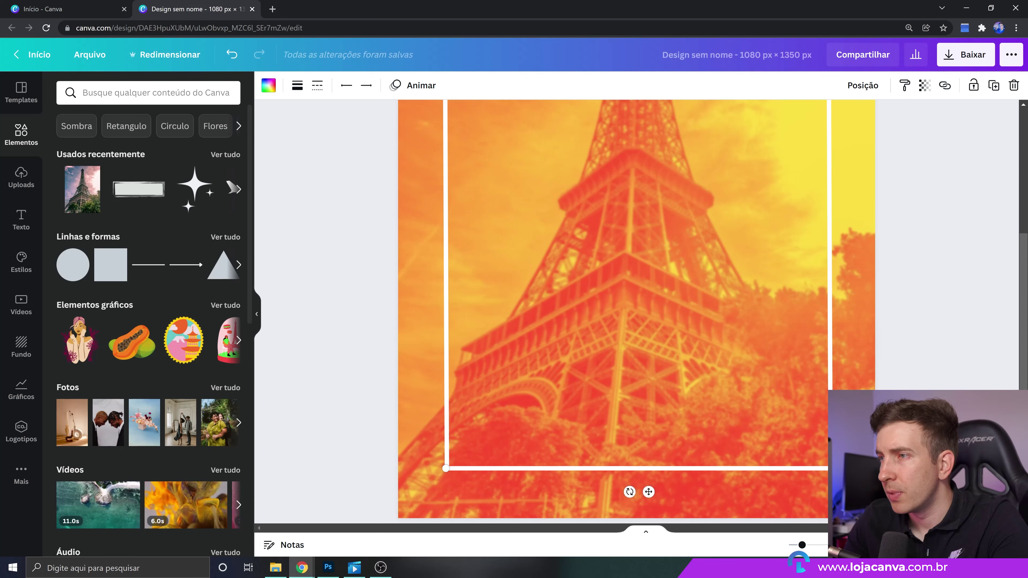
pyautogui.press('Escape')
pyautogui.moveTo(802, 544); pyautogui.dragTo(794, 544)
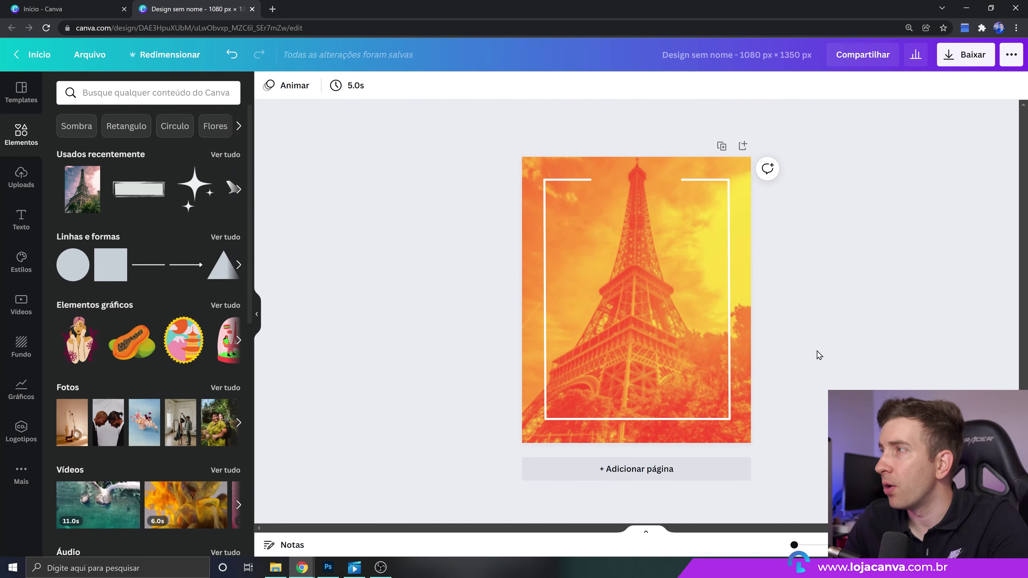
# Search the design elements for "aviao" and limit the results to graphics (Figuras)
pyautogui.click(132, 92)
pyautogui.write('avi')
pyautogui.write('ai')
pyautogui.press('BackSpace')
pyautogui.write('o')
pyautogui.press('Return')
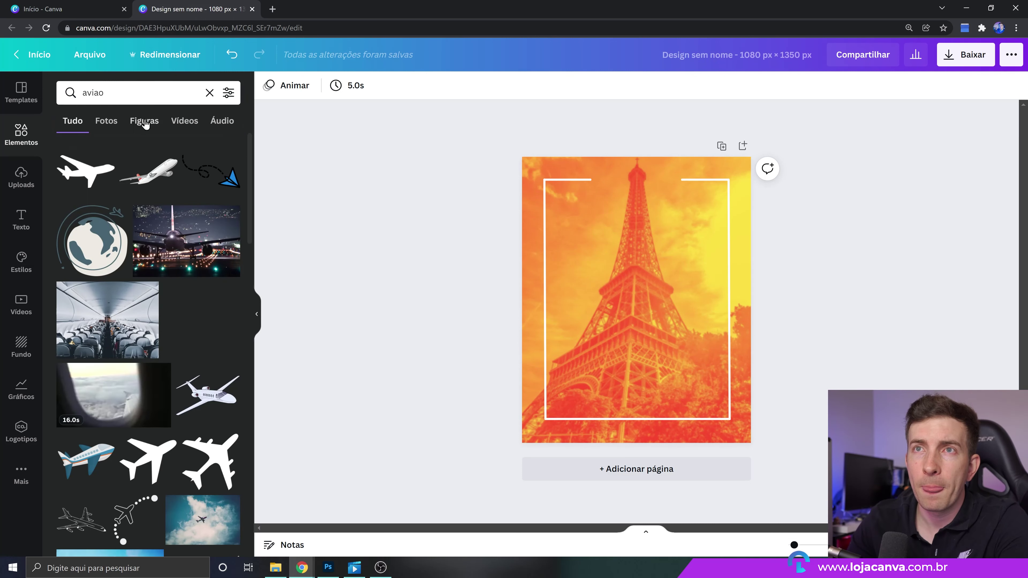
pyautogui.click(144, 121)
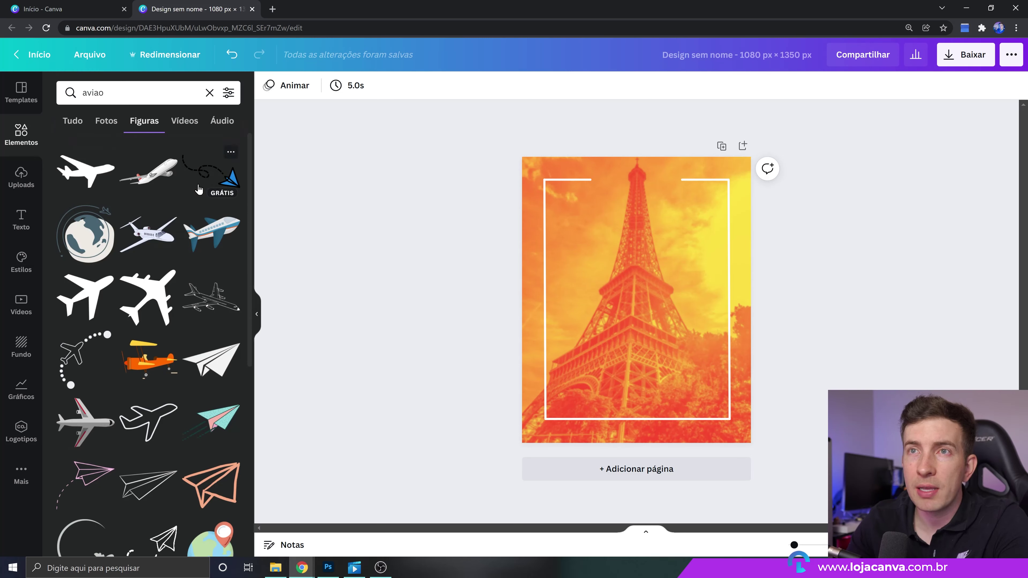
# Add the free side-view airplane silhouette and fit it at reduced size into the gap between the two top lines
pyautogui.scroll(-1, 121, 351)
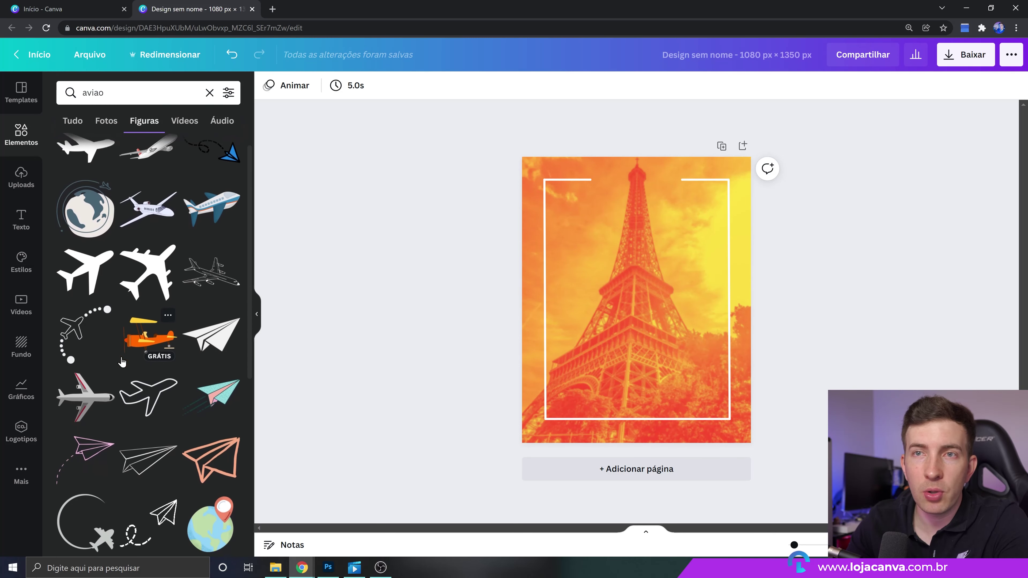
pyautogui.scroll(-6, 122, 351)
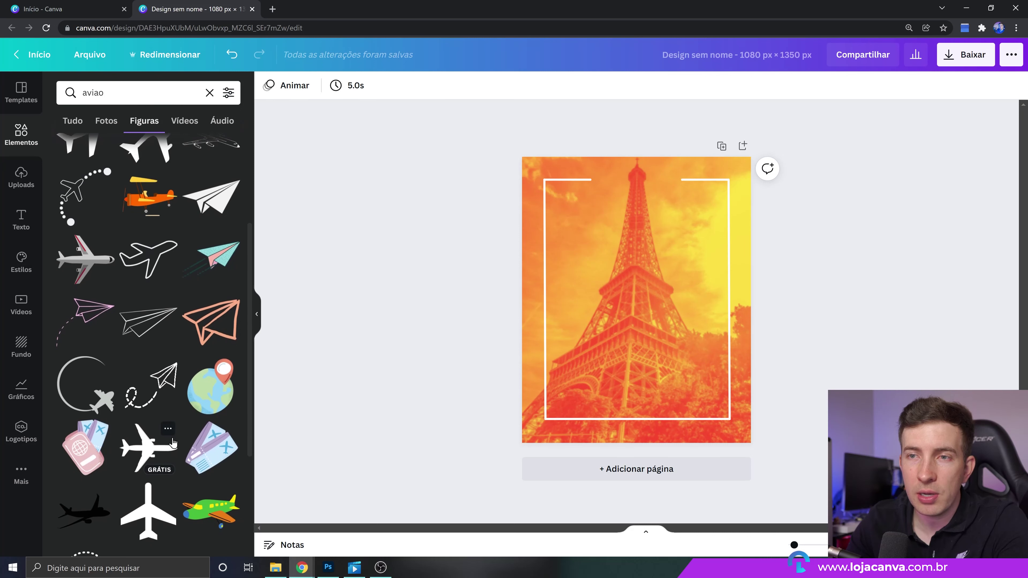
pyautogui.scroll(-3, 197, 372)
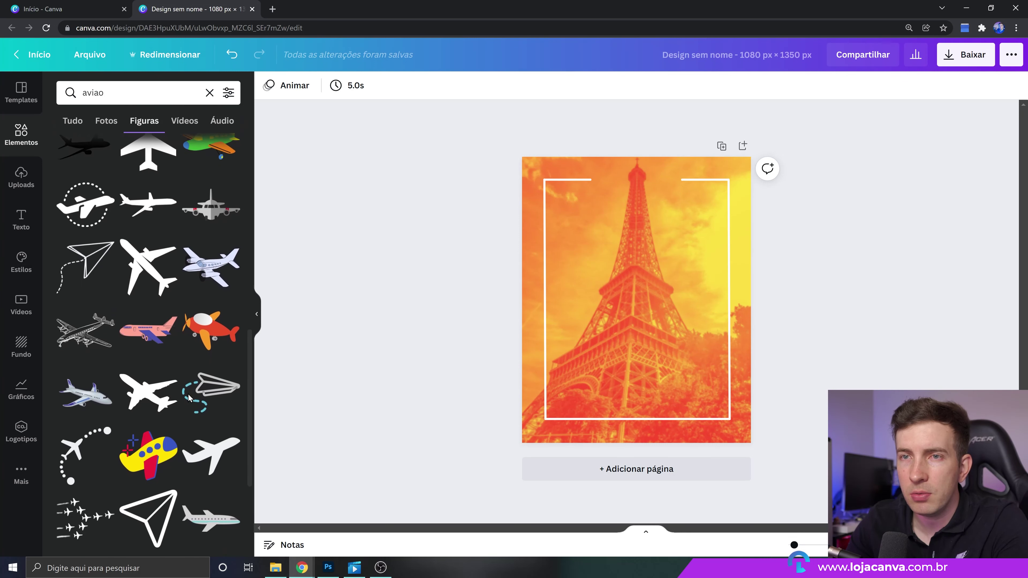
pyautogui.scroll(-3, 188, 397)
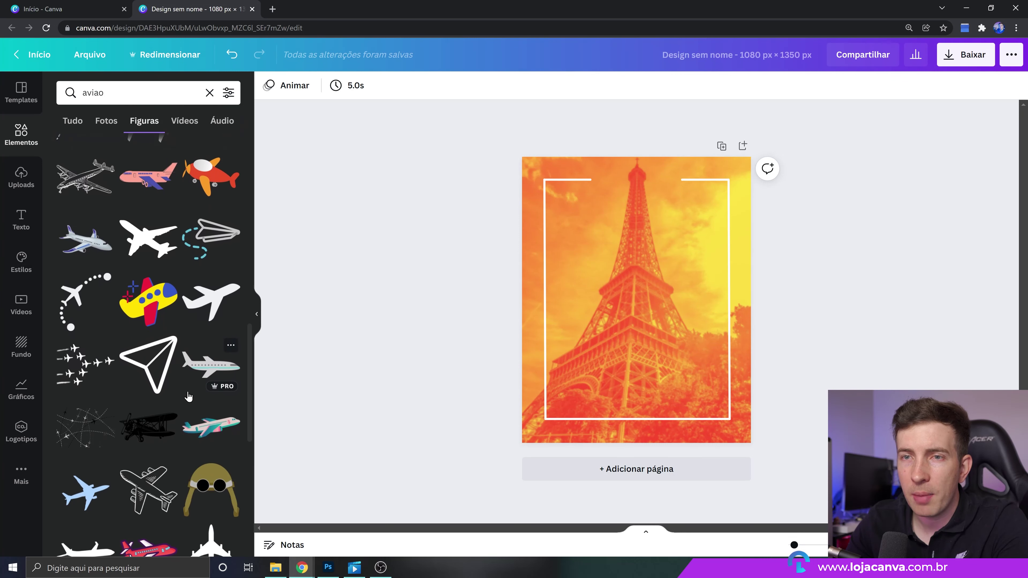
pyautogui.scroll(-2, 92, 425)
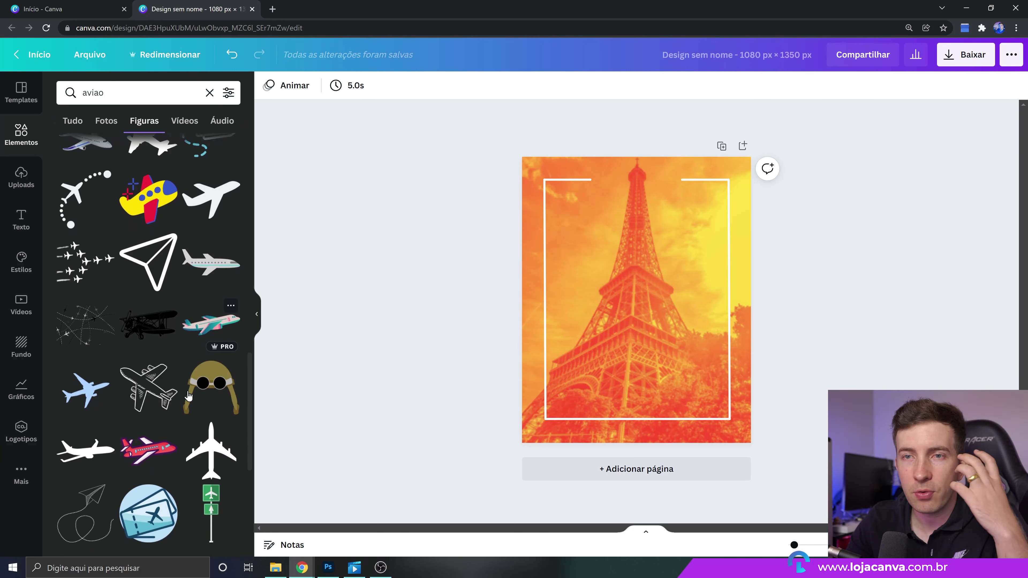
pyautogui.click(92, 424)
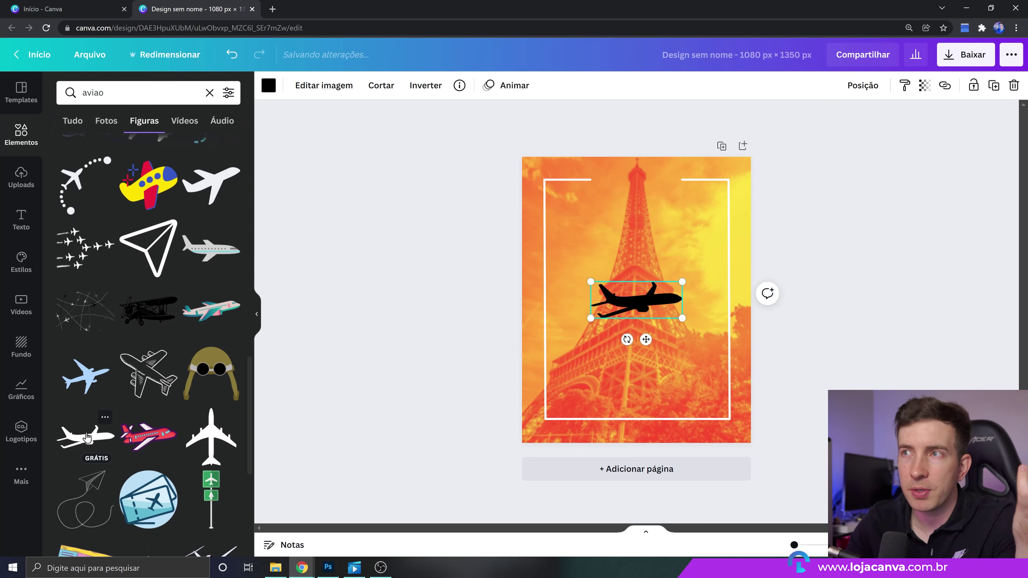
pyautogui.moveTo(638, 297); pyautogui.dragTo(653, 183)
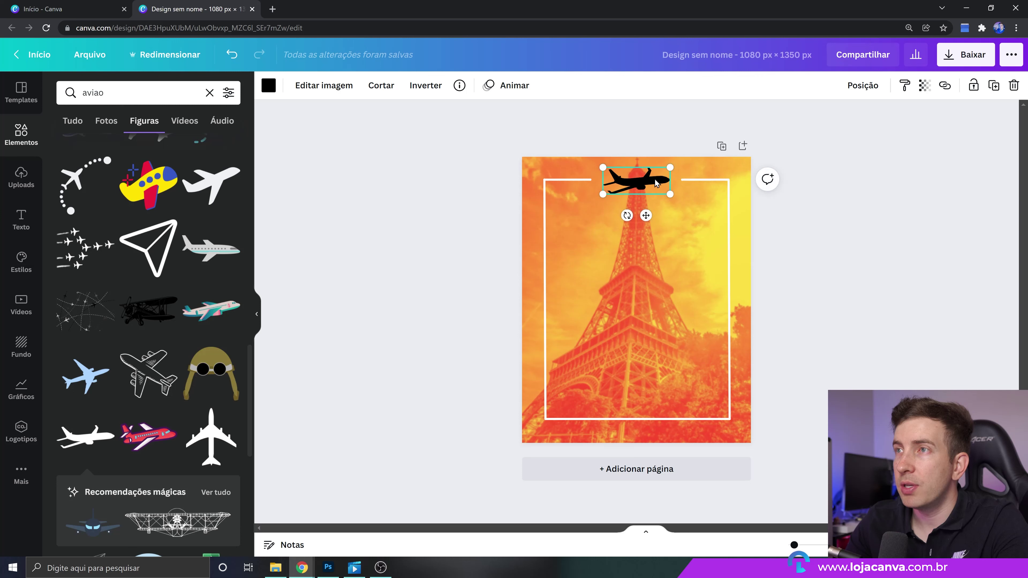
pyautogui.moveTo(670, 169); pyautogui.dragTo(671, 168)
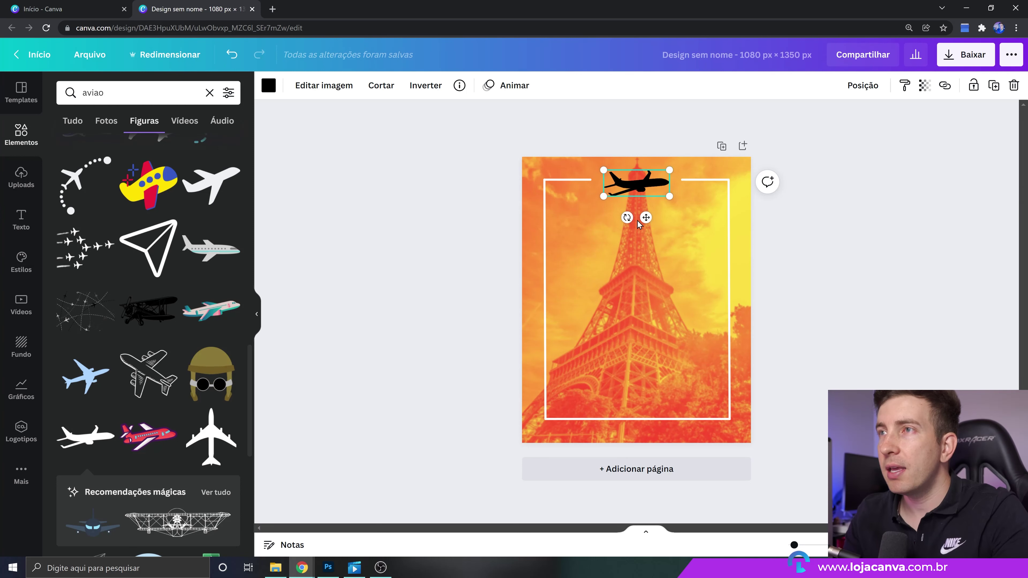
# Recolor the side-view airplane white, try the photo's yellow on it, and set it back to white
pyautogui.click(268, 86)
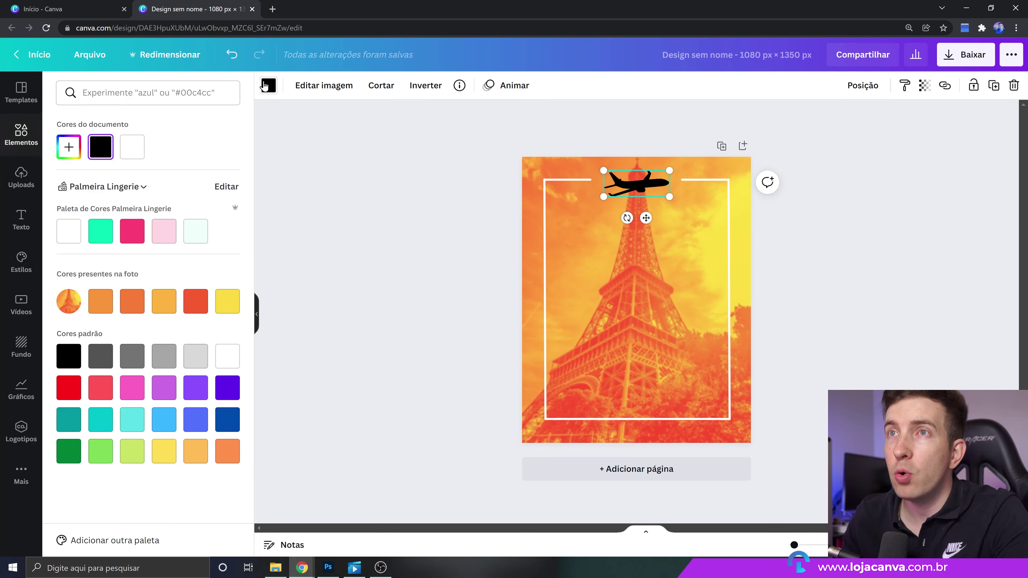
pyautogui.click(132, 147)
pyautogui.click(339, 207)
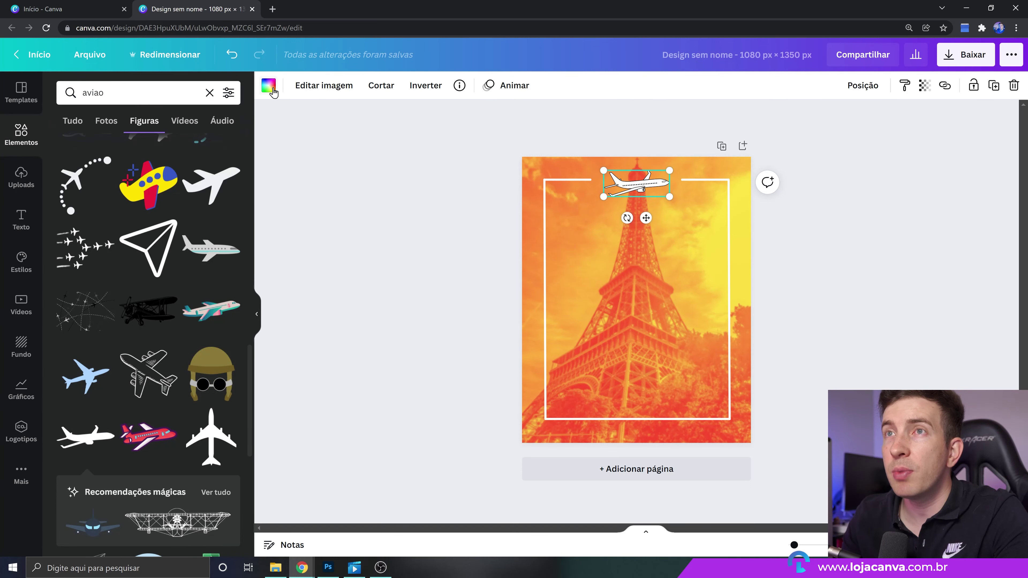
pyautogui.click(268, 86)
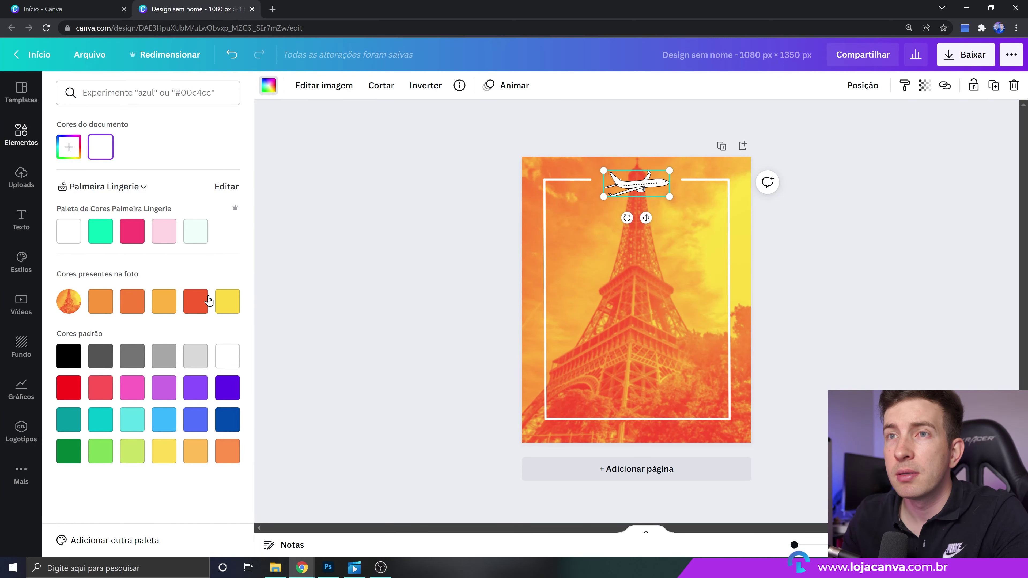
pyautogui.click(222, 304)
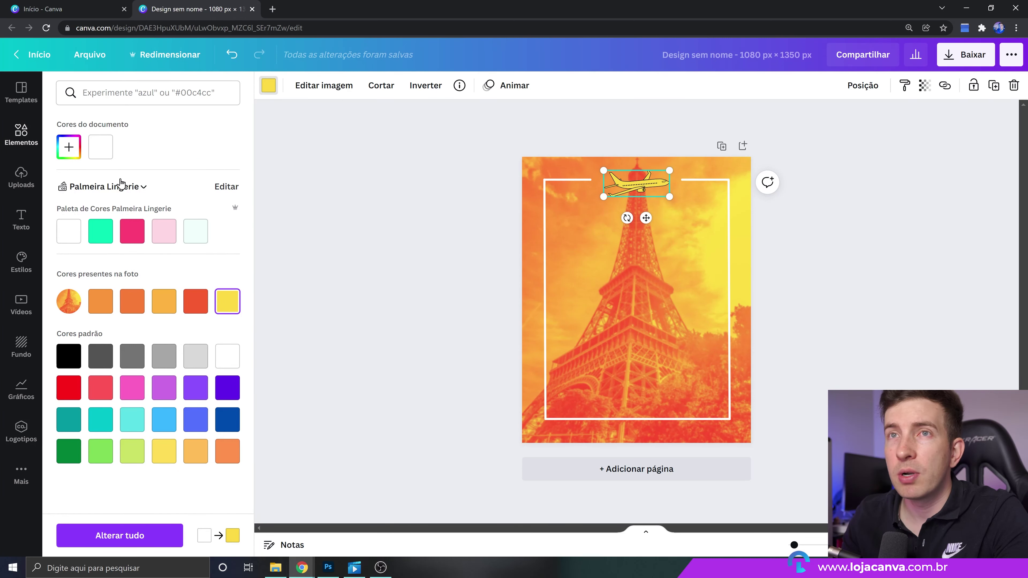
pyautogui.click(79, 232)
pyautogui.click(830, 271)
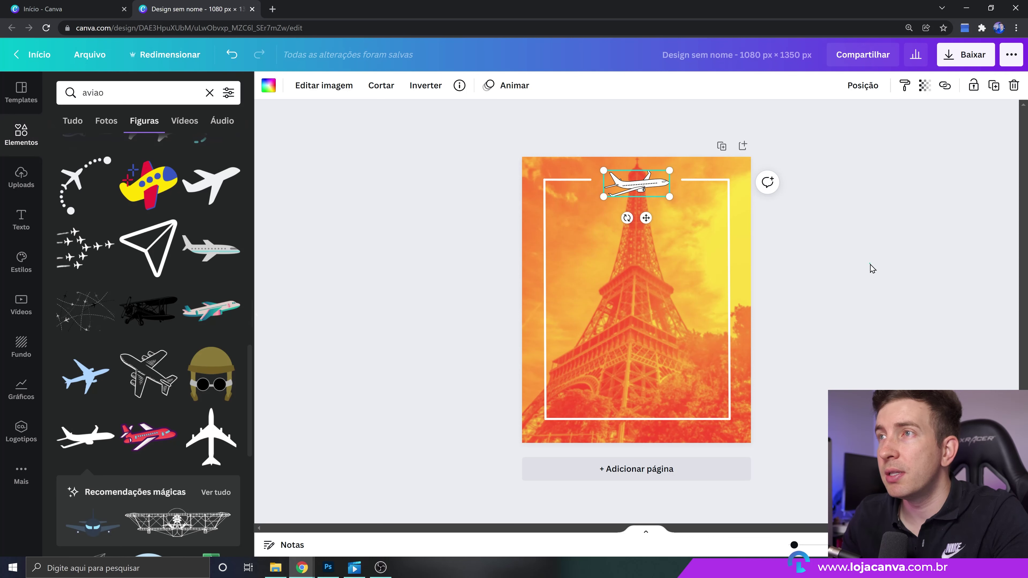
# Replace the side-view airplane with the front-view airplane silhouette with two engines from the graphics results
pyautogui.click(642, 190)
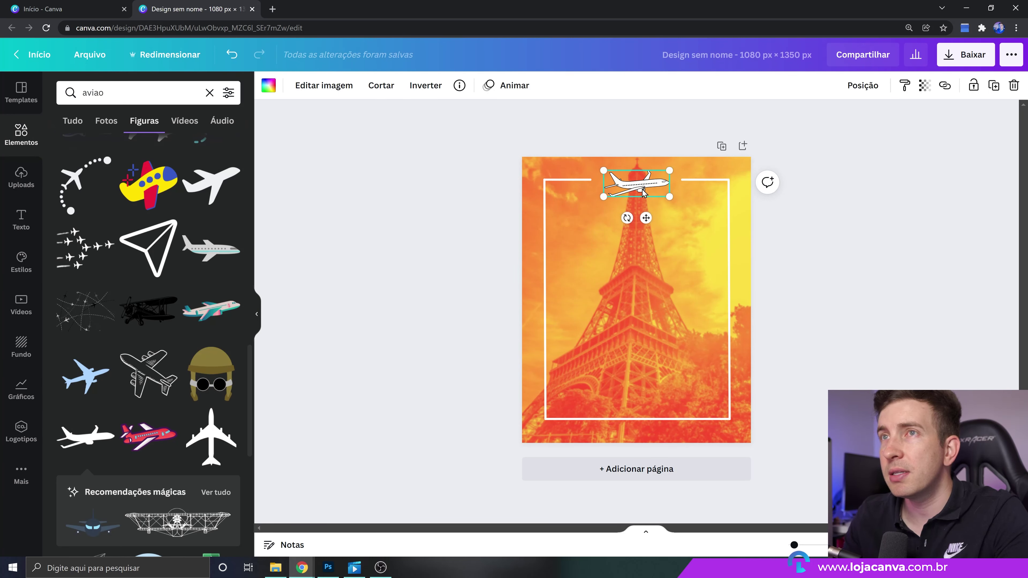
pyautogui.press('Delete')
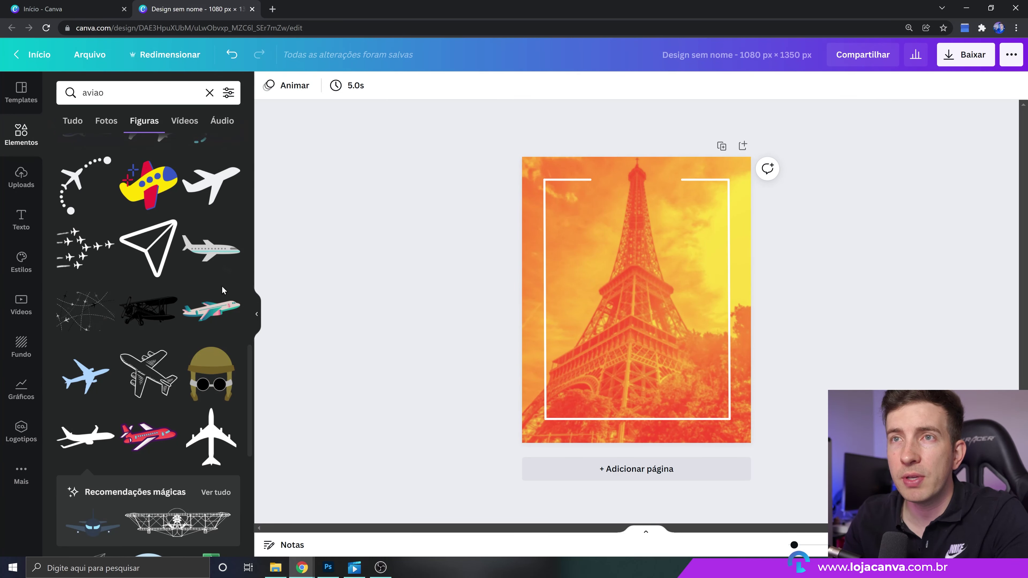
pyautogui.scroll(-3, 196, 320)
pyautogui.scroll(-5, 196, 320)
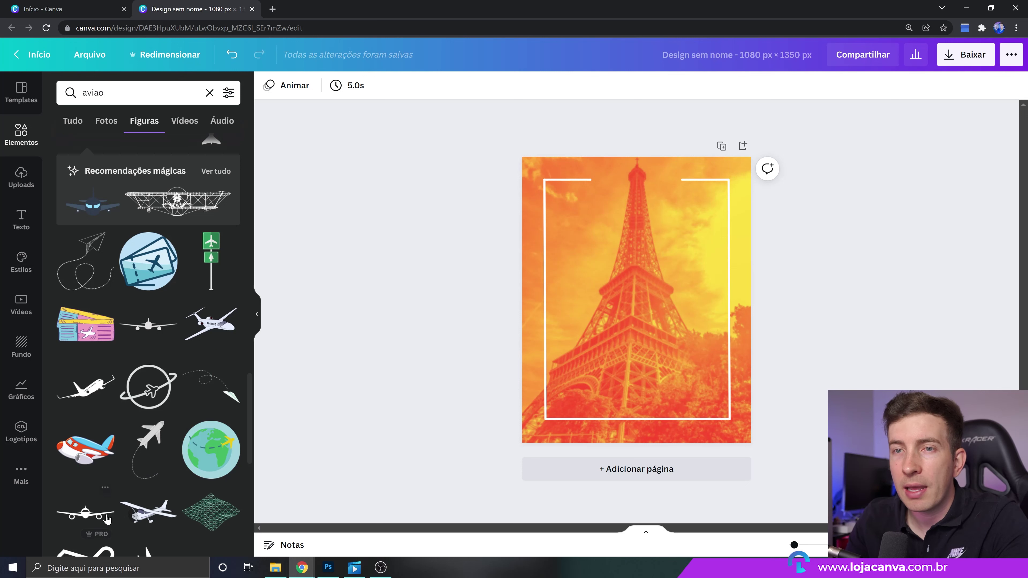
pyautogui.click(85, 513)
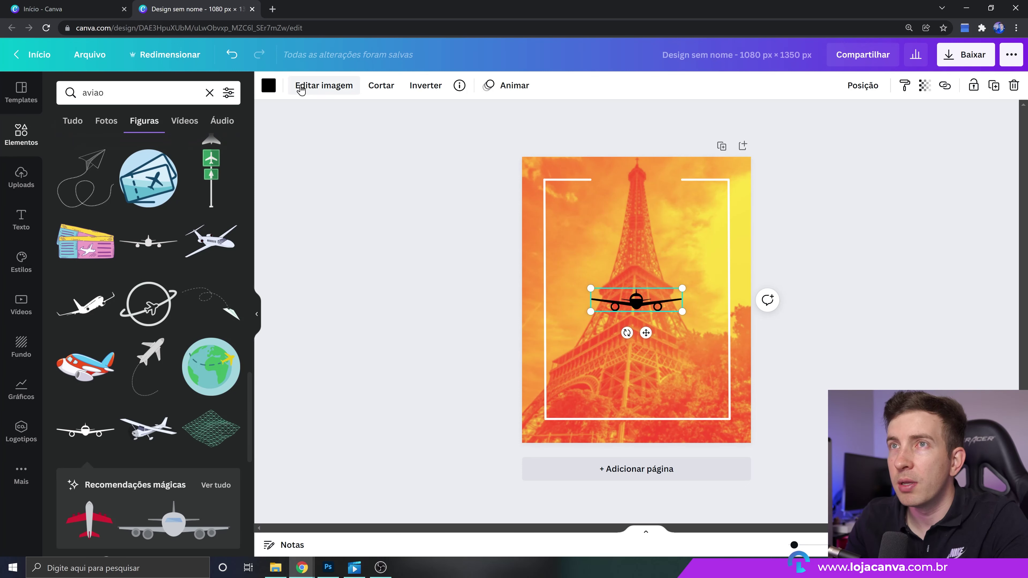
# Color the front-view airplane white and fit it at reduced size, centered in the gap between the top lines
pyautogui.click(268, 87)
pyautogui.click(131, 147)
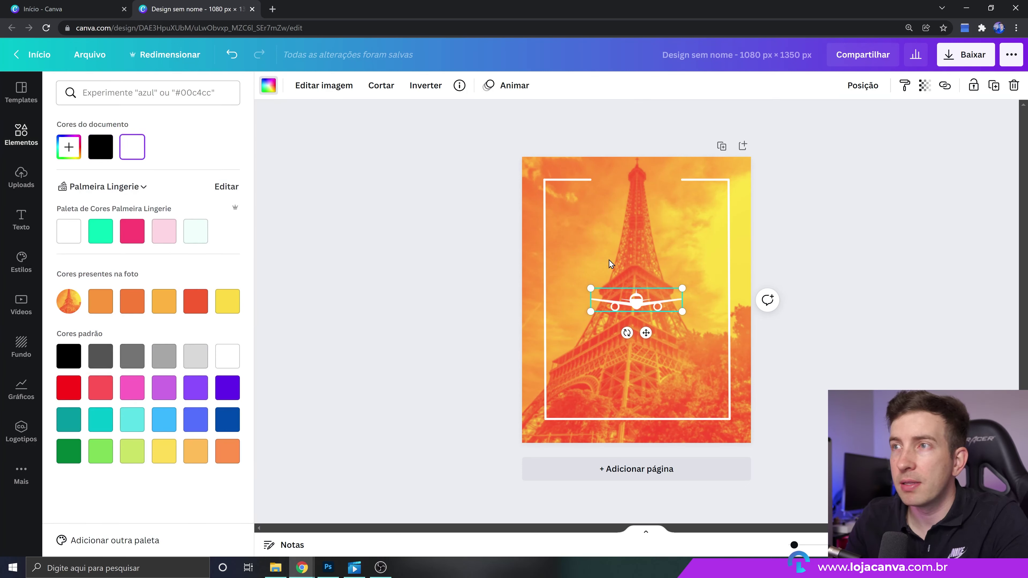
pyautogui.moveTo(681, 284); pyautogui.dragTo(668, 173)
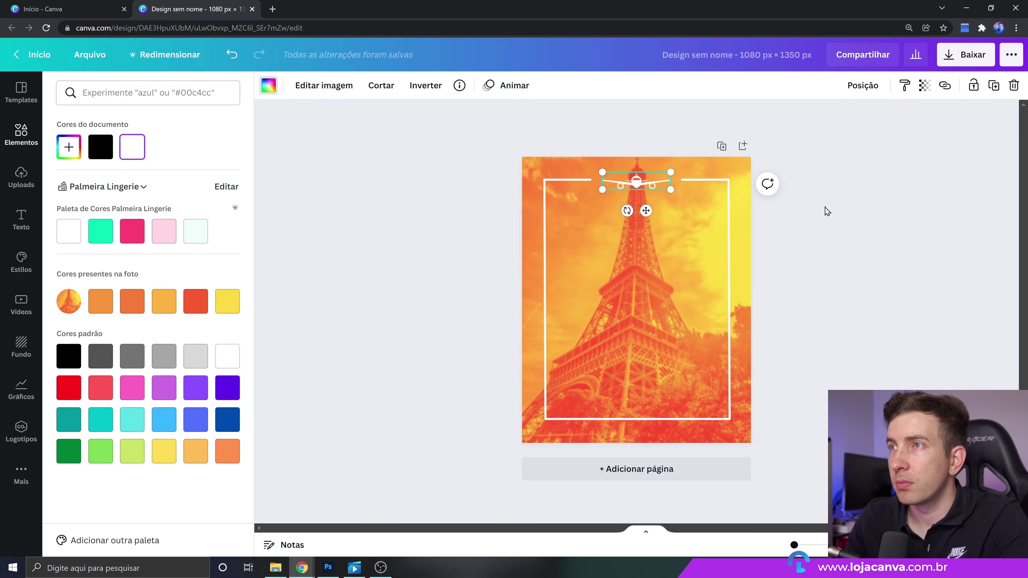
pyautogui.click(826, 215)
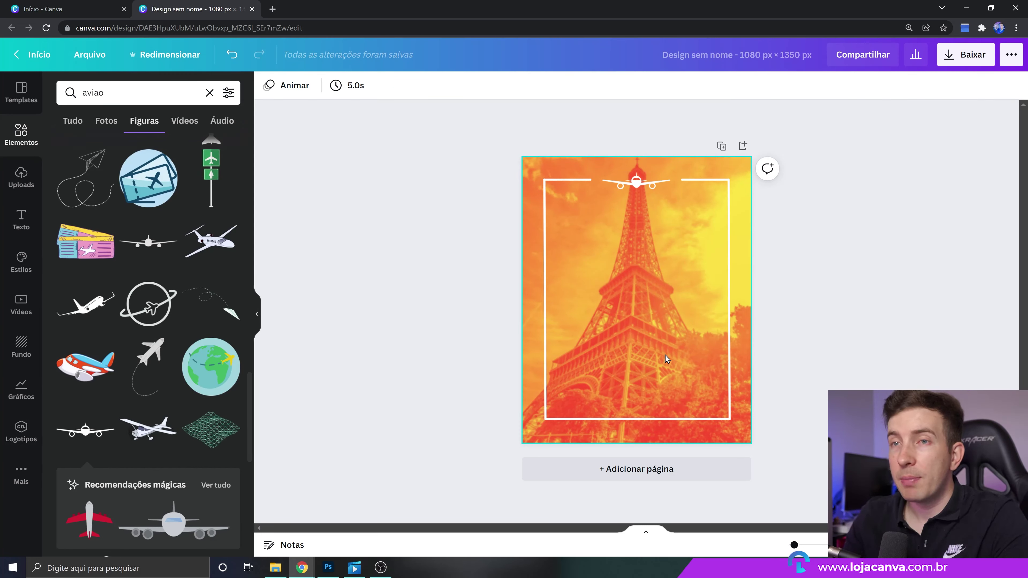
# Add a title text reading "Viaje" to the page
pyautogui.moveTo(794, 544); pyautogui.dragTo(796, 545)
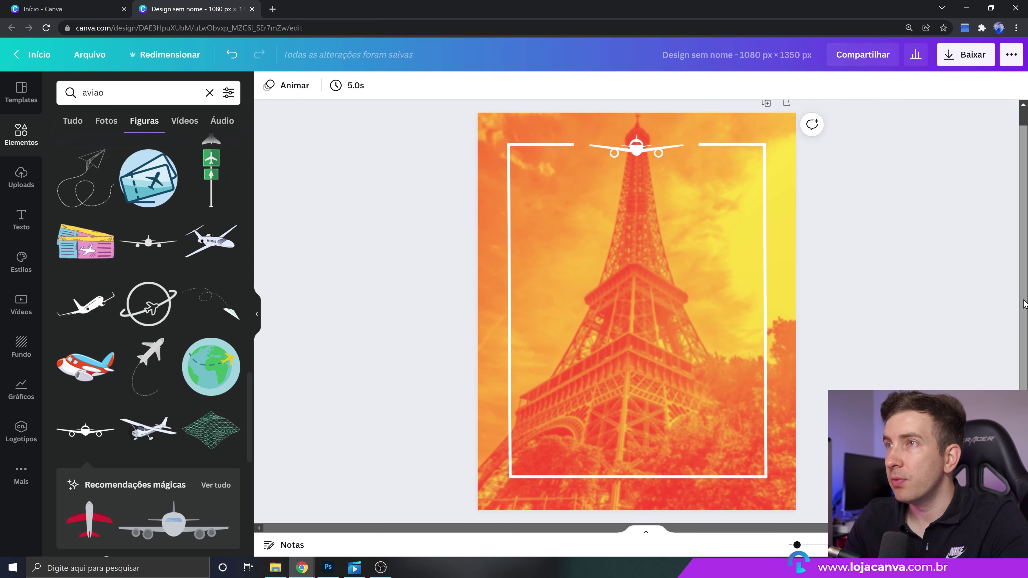
pyautogui.click(18, 218)
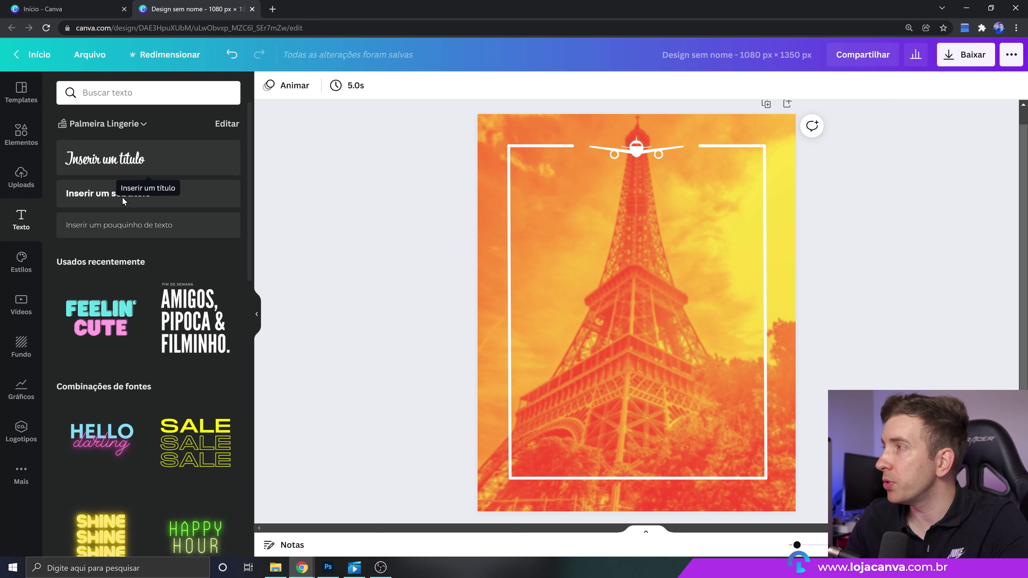
pyautogui.click(130, 165)
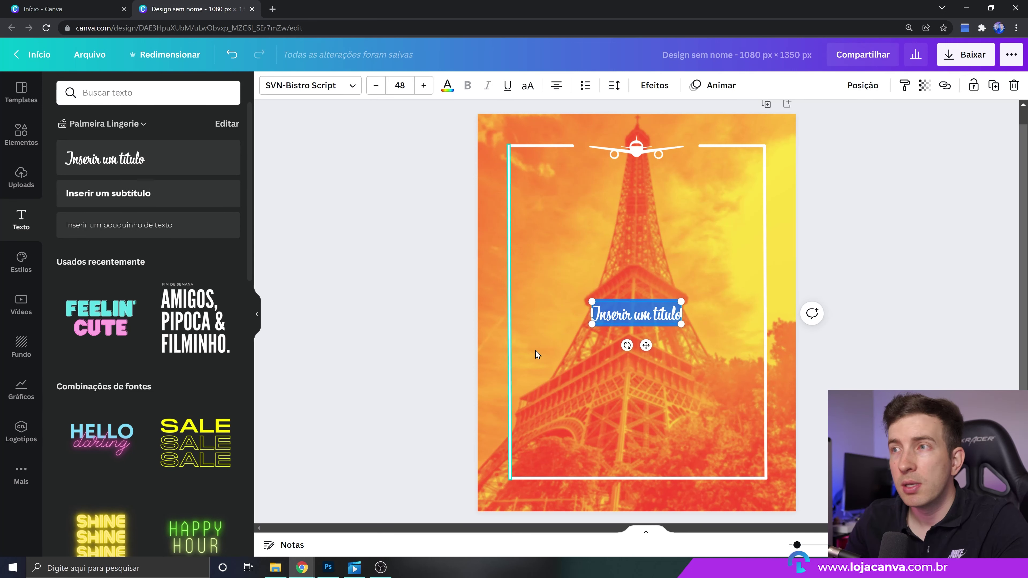
pyautogui.write('Viaje')
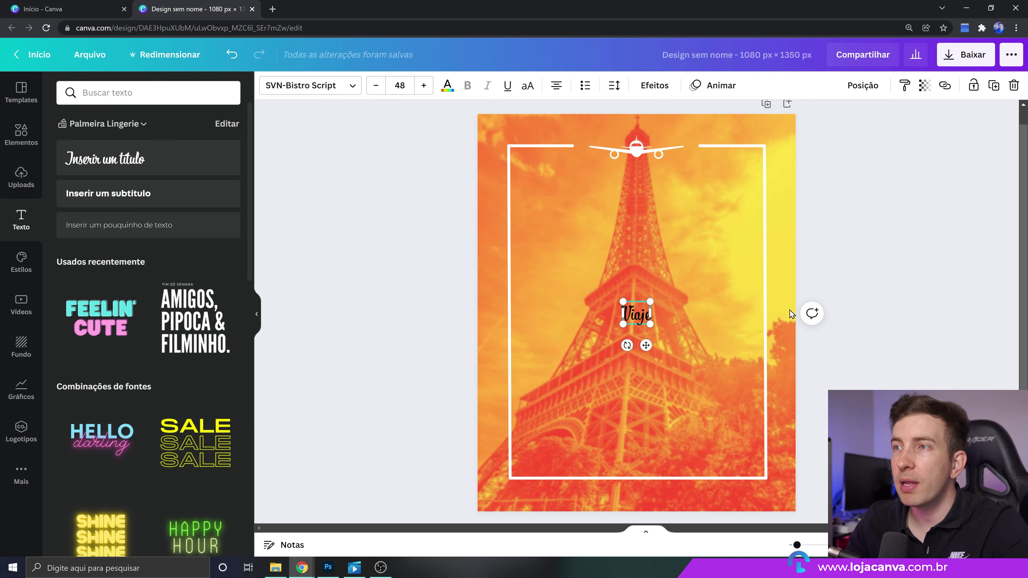
pyautogui.click(908, 290)
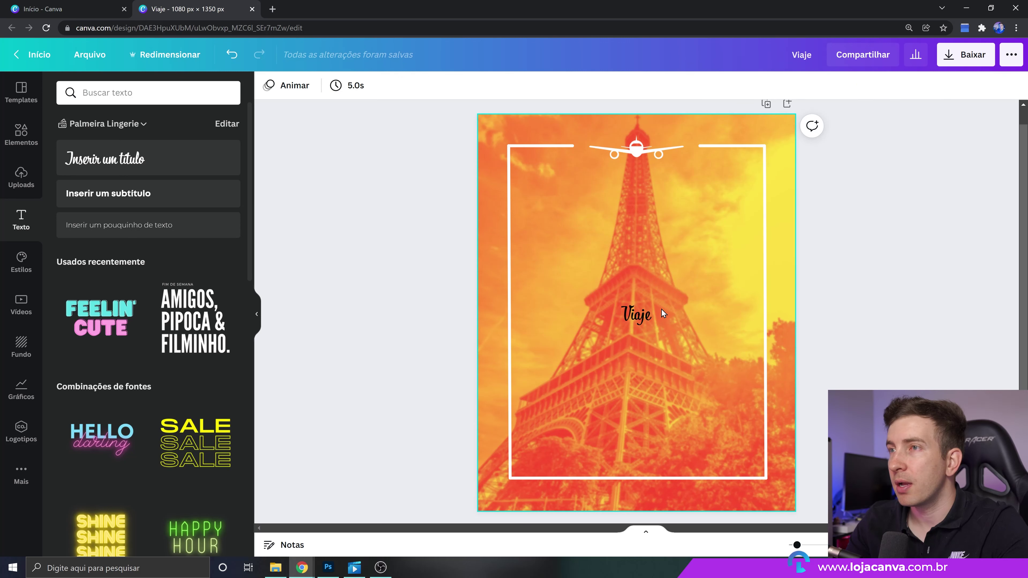
# Move "Viaje" up onto the tower's upper part, set it in the handwritten Daydream font, and enlarge it to size 137
pyautogui.click(642, 312)
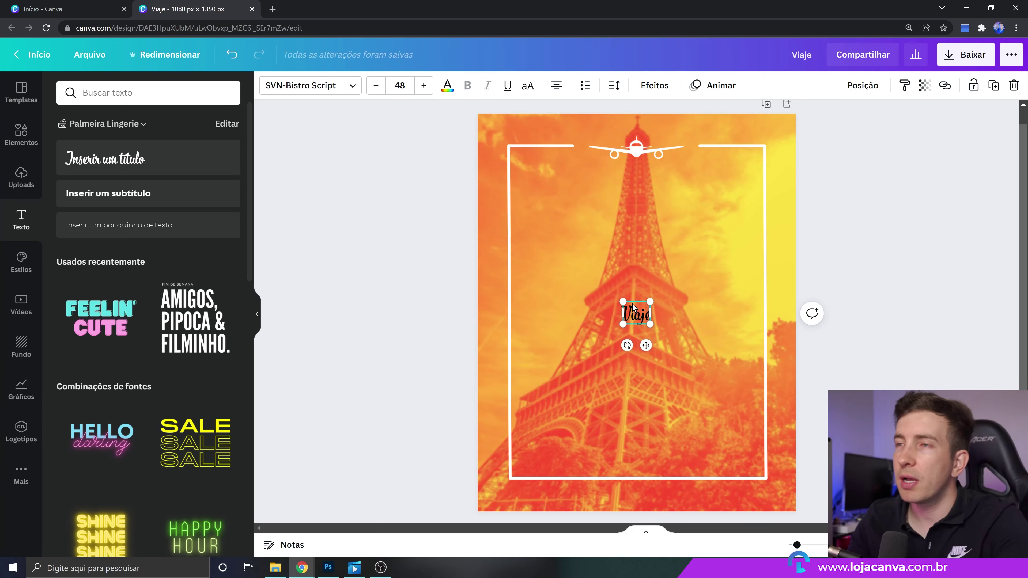
pyautogui.moveTo(648, 301); pyautogui.dragTo(623, 237)
pyautogui.click(327, 94)
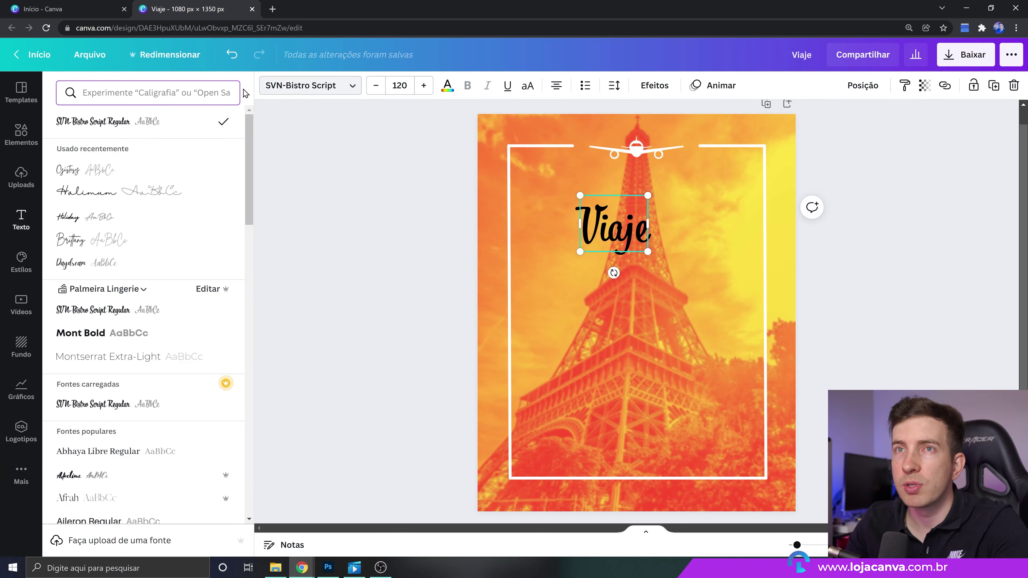
pyautogui.click(199, 96)
pyautogui.write('manuscrita')
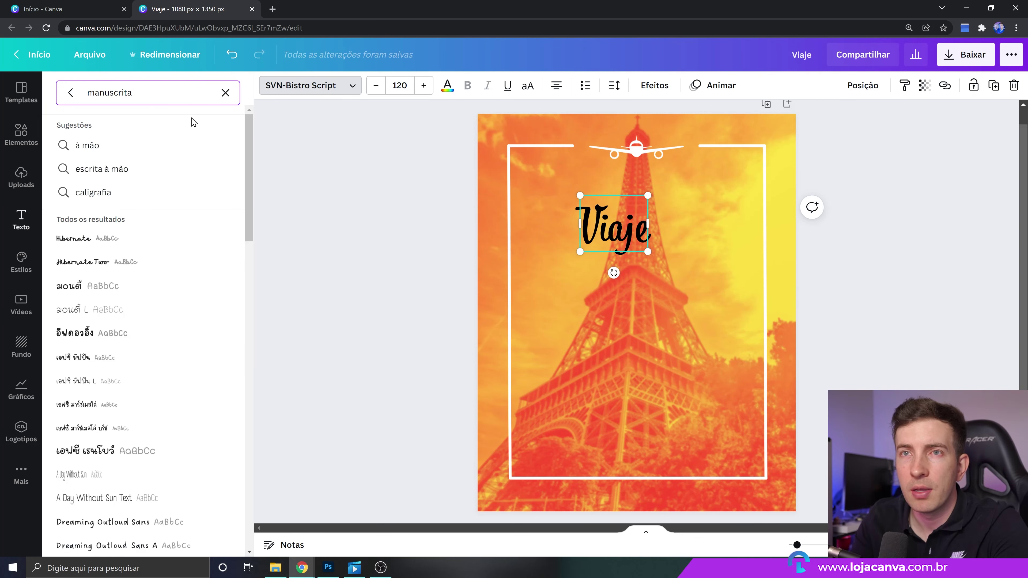
pyautogui.scroll(-8, 146, 326)
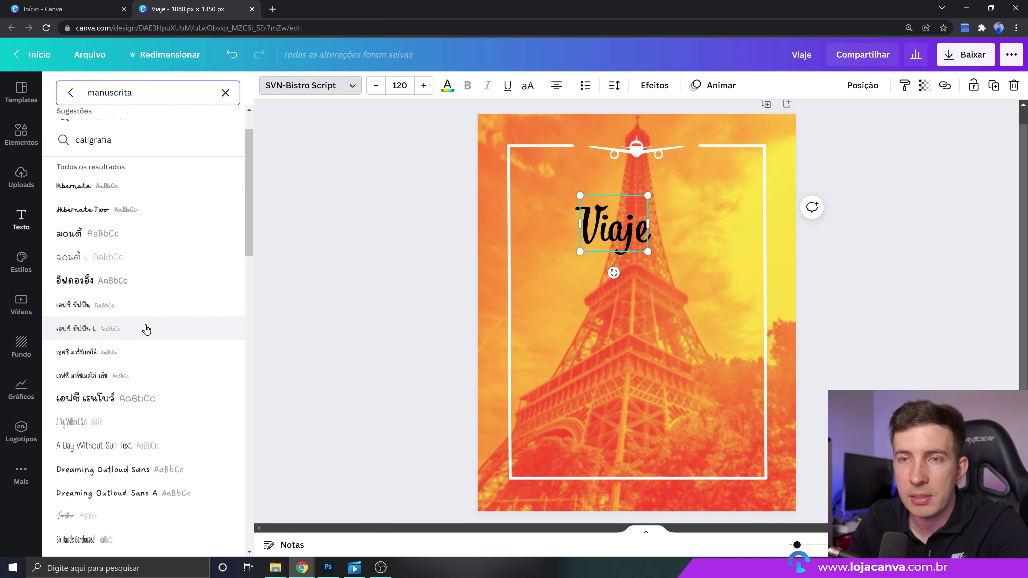
pyautogui.click(145, 523)
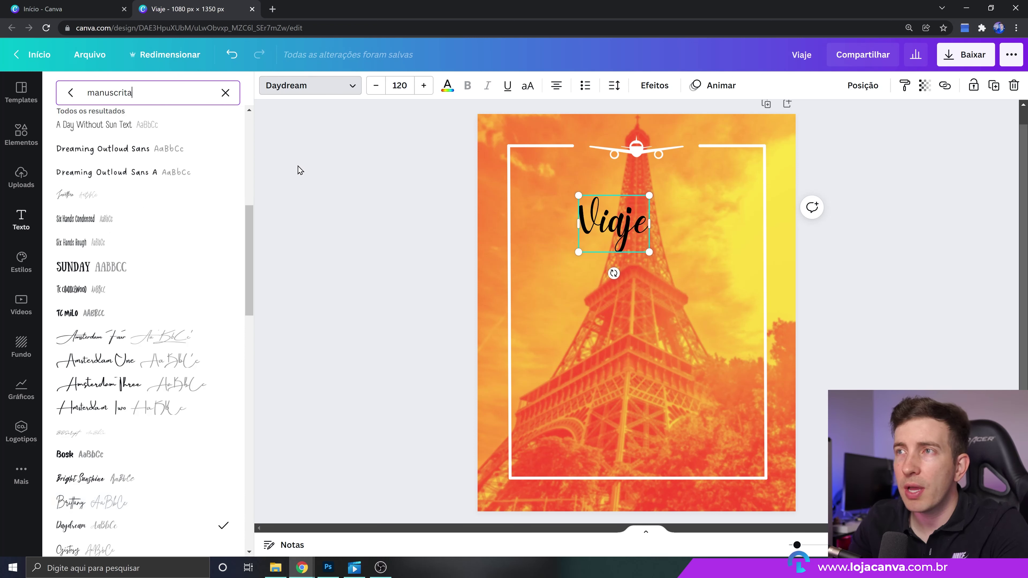
pyautogui.moveTo(653, 196); pyautogui.dragTo(631, 222)
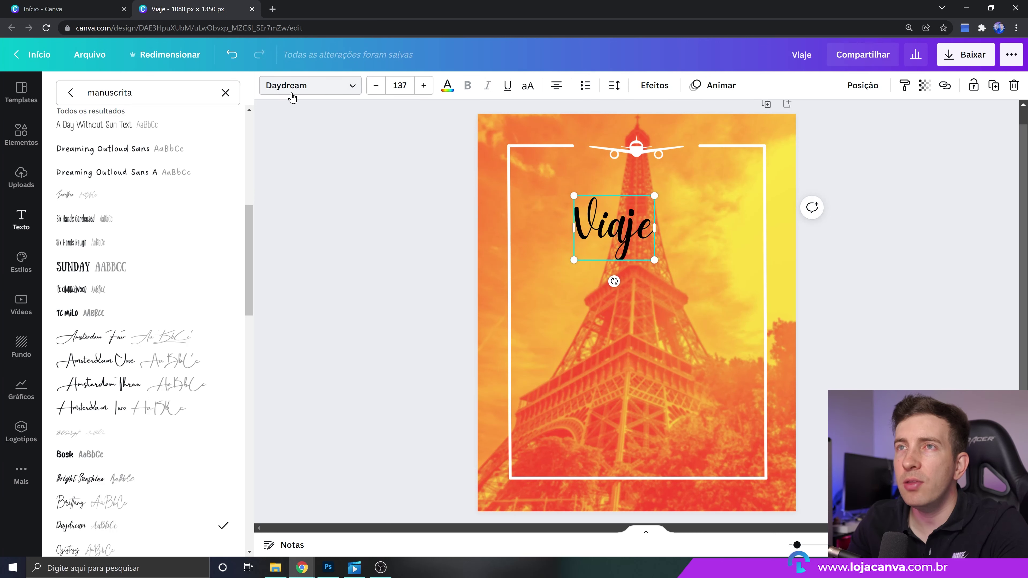
# Color the "Viaje" title with the custom dark brown #4B2B1F
pyautogui.click(447, 86)
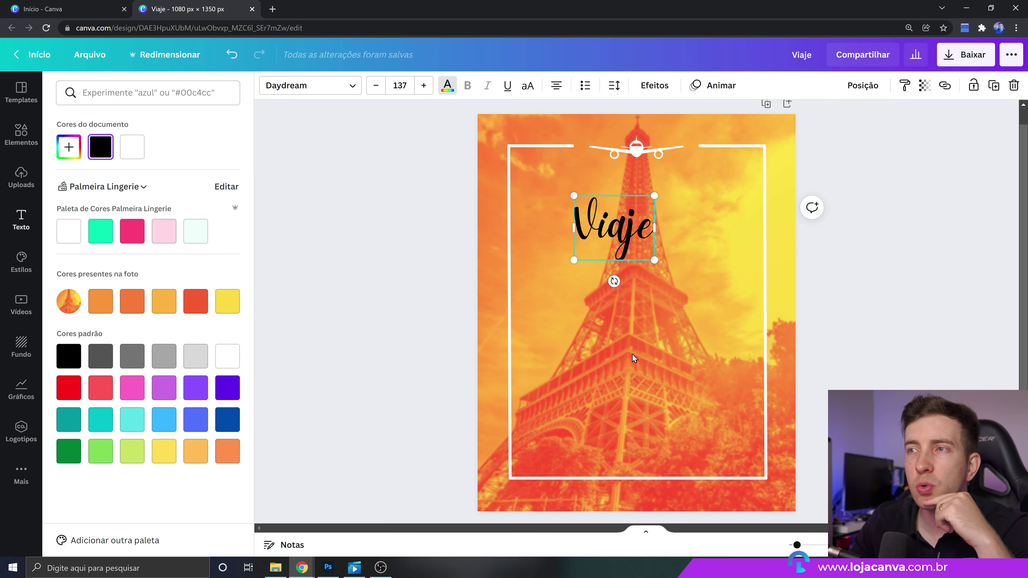
pyautogui.click(70, 155)
pyautogui.click(79, 247)
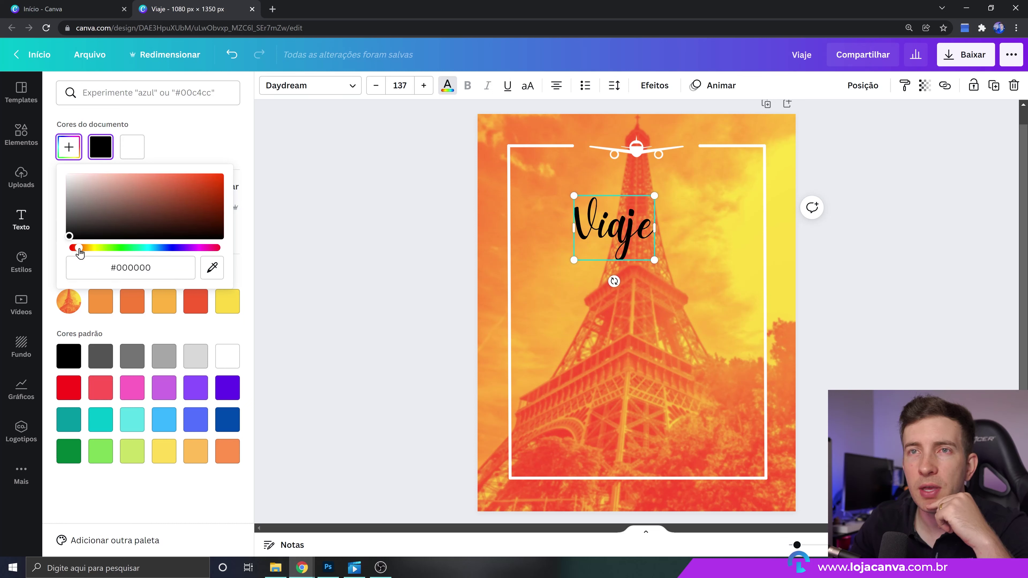
pyautogui.moveTo(93, 232); pyautogui.dragTo(158, 220)
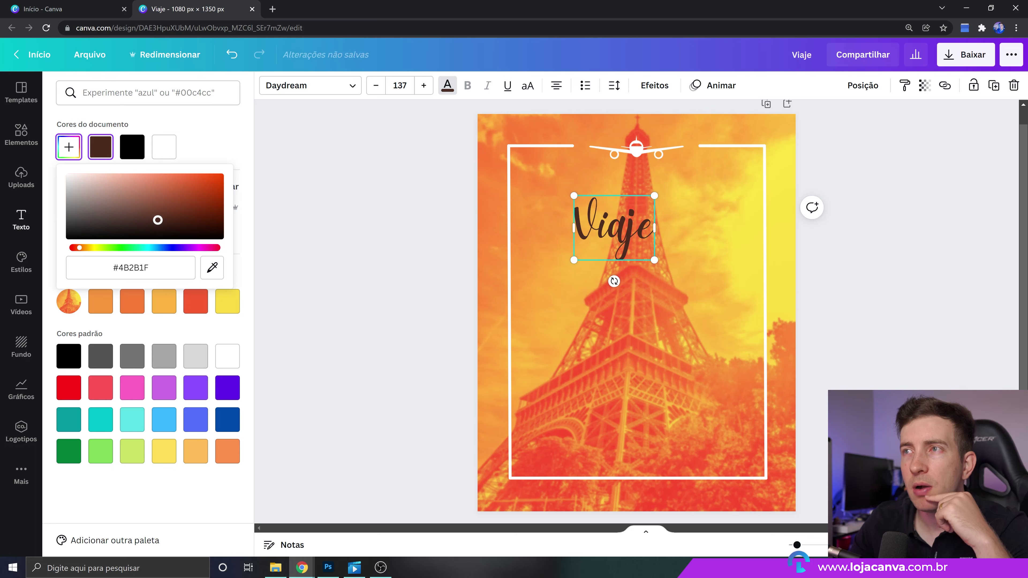
pyautogui.click(201, 150)
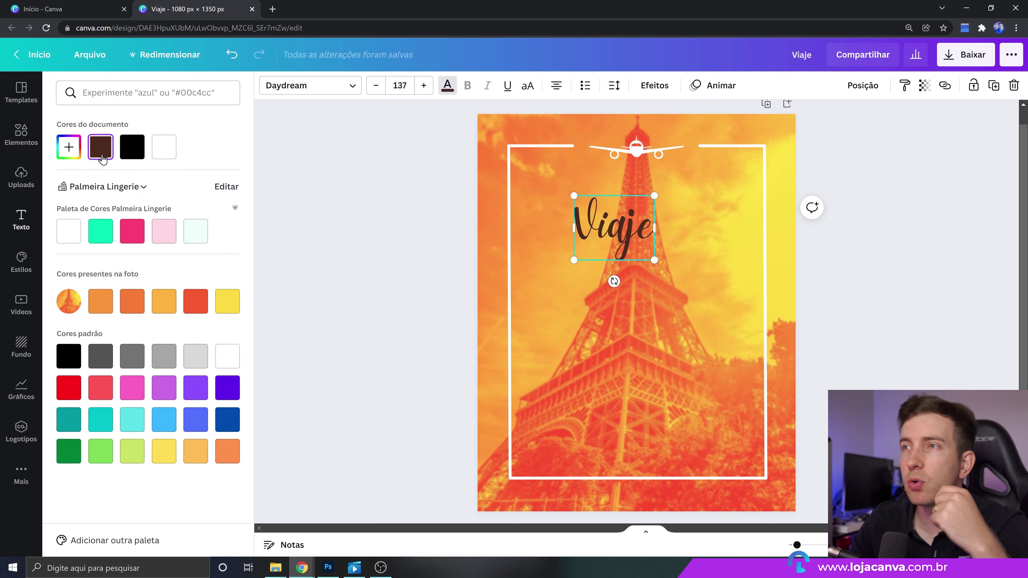
pyautogui.moveTo(633, 236); pyautogui.dragTo(633, 236)
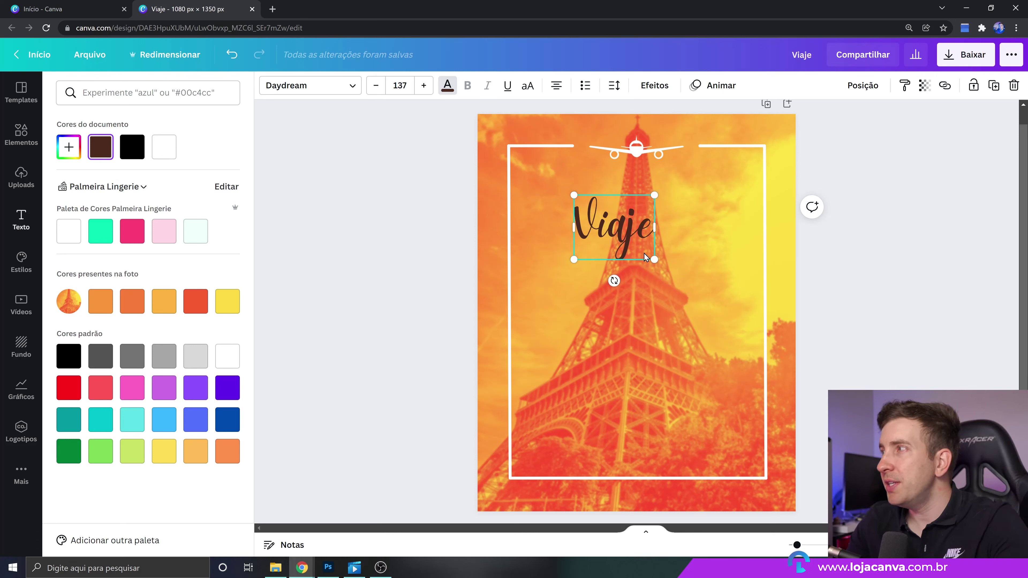
pyautogui.press('Escape')
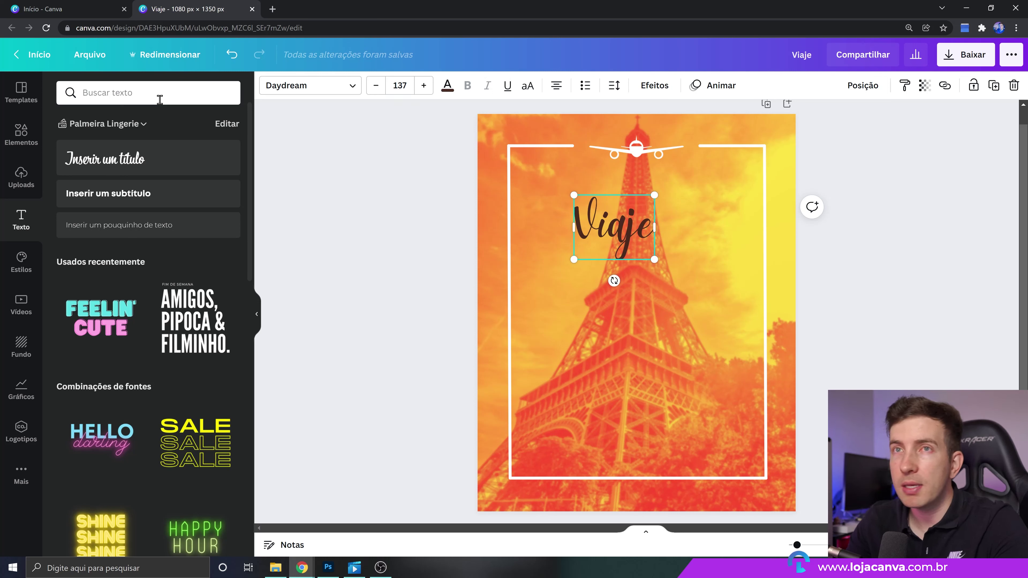
# Add a subtitle reading "para" in the Montserrat font below the "Viaje" title
pyautogui.click(151, 194)
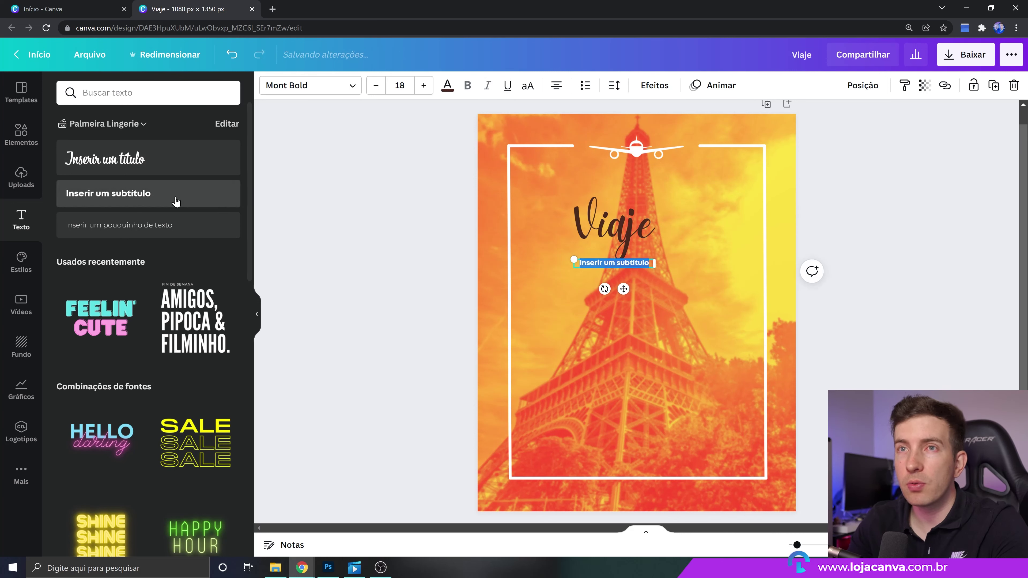
pyautogui.click(326, 92)
pyautogui.click(225, 93)
pyautogui.write('mont')
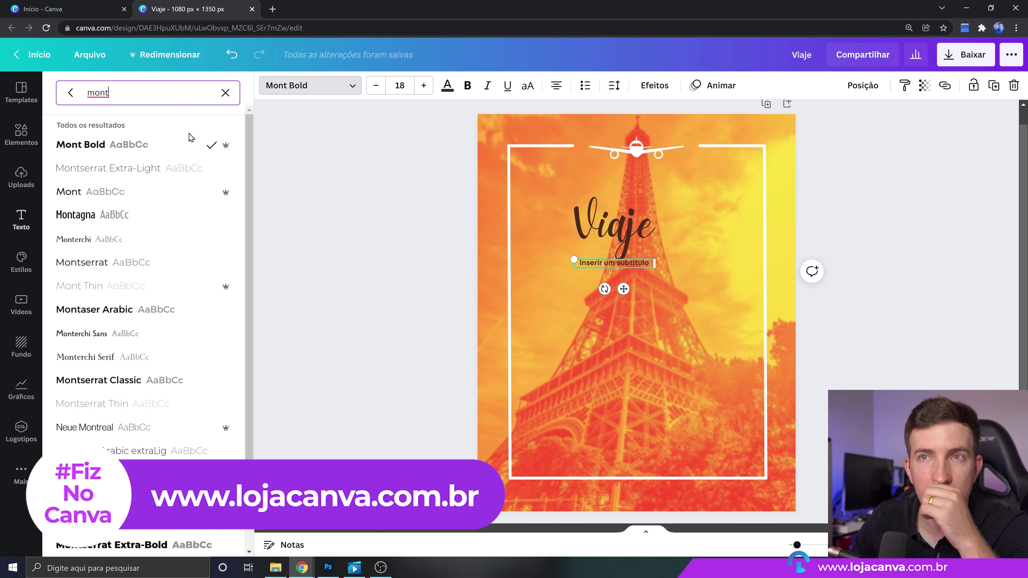
pyautogui.click(144, 262)
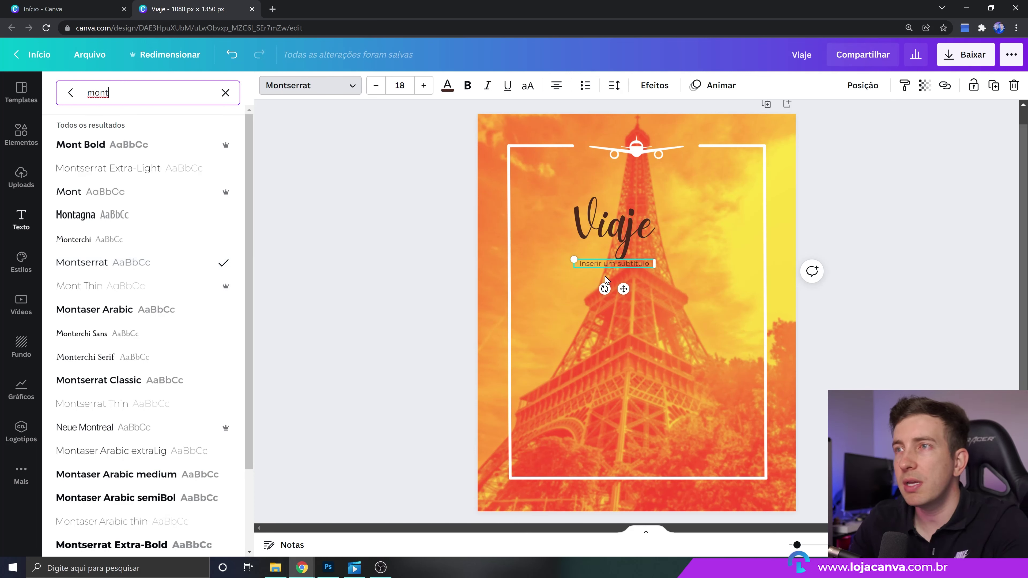
pyautogui.doubleClick(608, 262)
pyautogui.write('para')
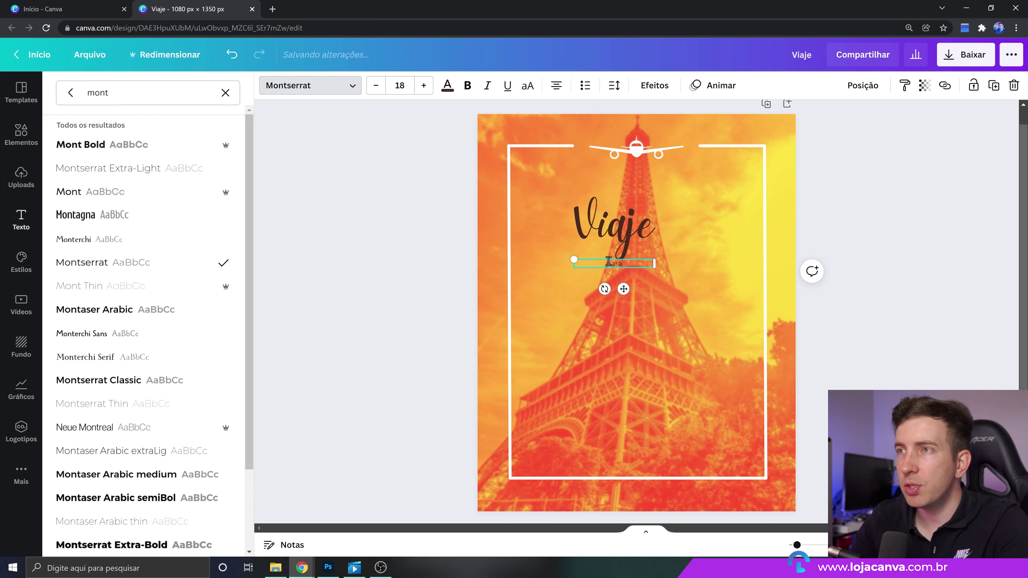
pyautogui.press('Escape')
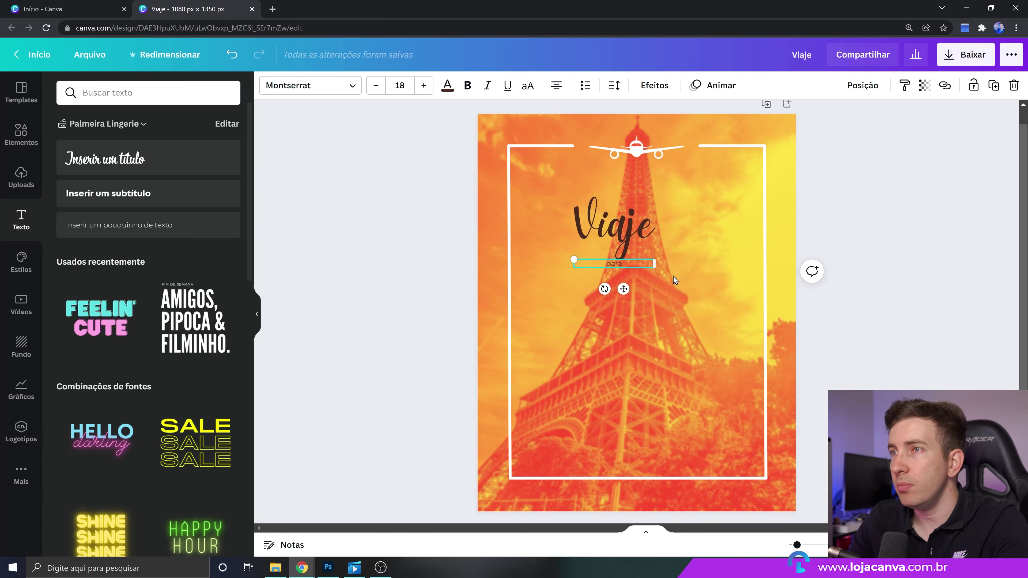
# Increase the font size of "para" to 40
pyautogui.click(419, 87)
pyautogui.click(419, 86)
pyautogui.click(419, 87)
pyautogui.click(419, 86)
pyautogui.click(419, 87)
pyautogui.click(419, 86)
pyautogui.click(419, 88)
pyautogui.click(419, 88)
pyautogui.click(419, 87)
pyautogui.click(419, 87)
pyautogui.click(419, 88)
pyautogui.click(419, 88)
pyautogui.click(419, 87)
pyautogui.click(419, 87)
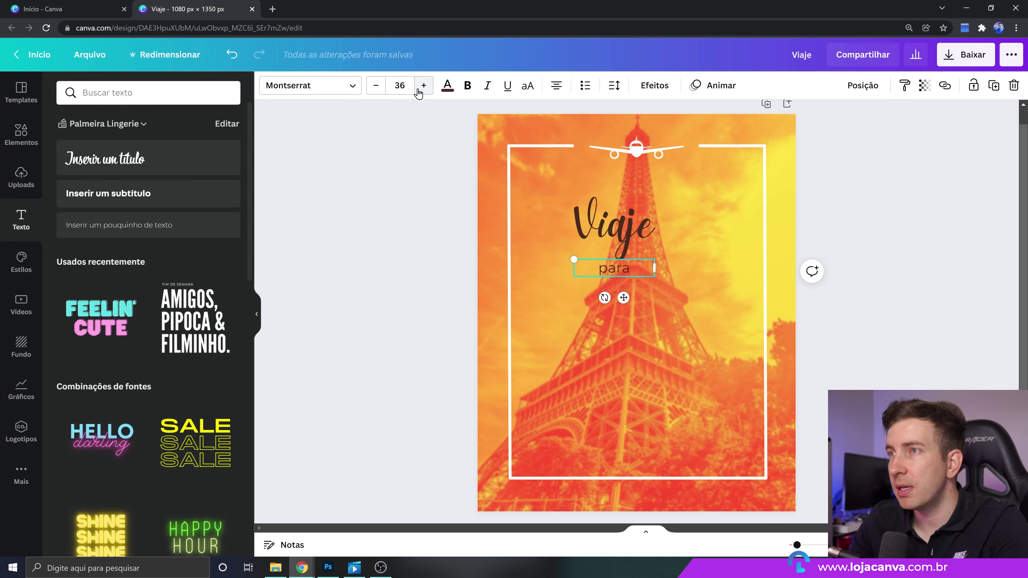
pyautogui.click(419, 87)
pyautogui.click(419, 87)
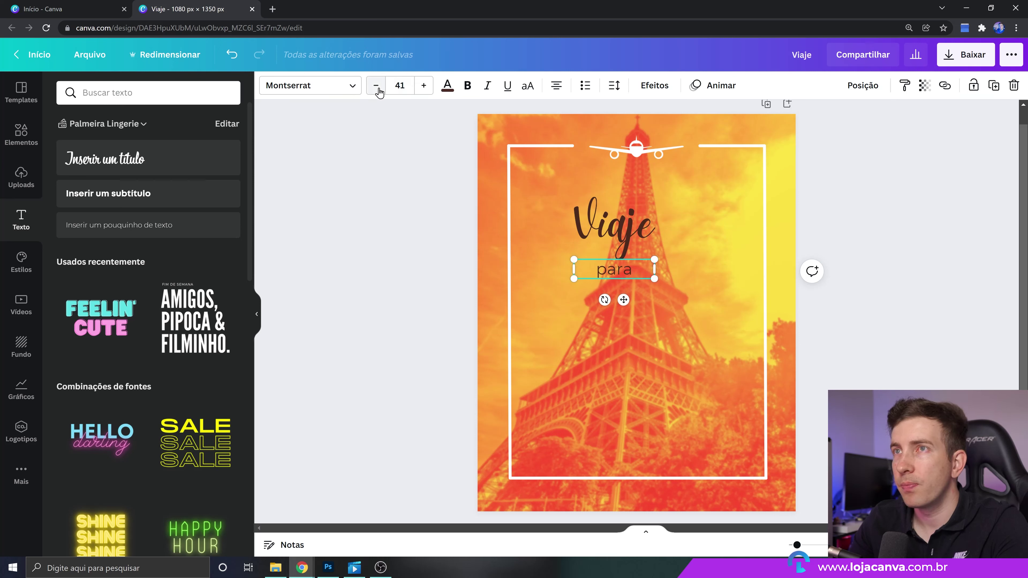
pyautogui.click(813, 307)
# Tuck "para" beside the descender of the "j" in "Viaje" and narrow its text box to fit the word
pyautogui.moveTo(620, 265); pyautogui.dragTo(660, 244)
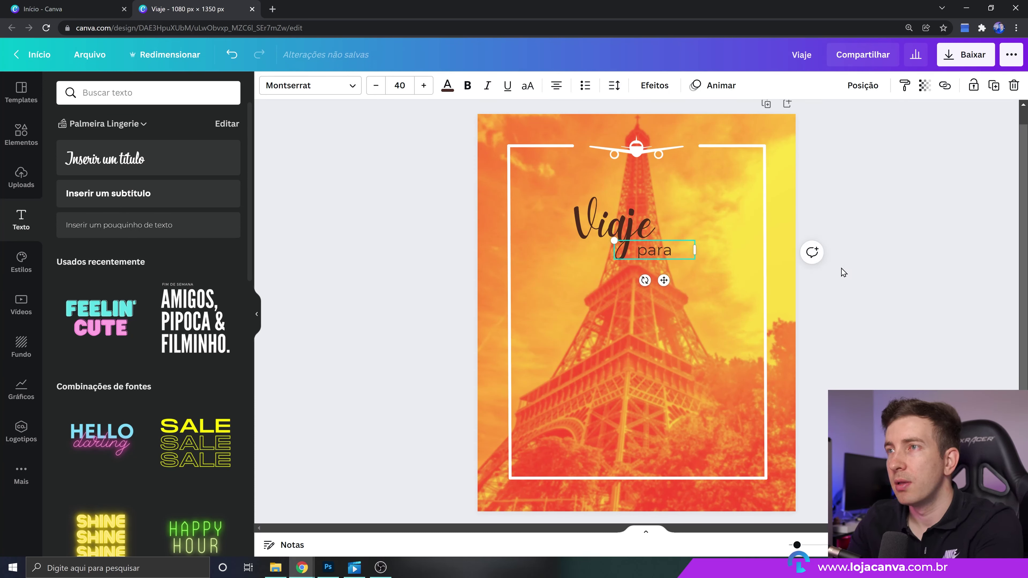
pyautogui.click(813, 271)
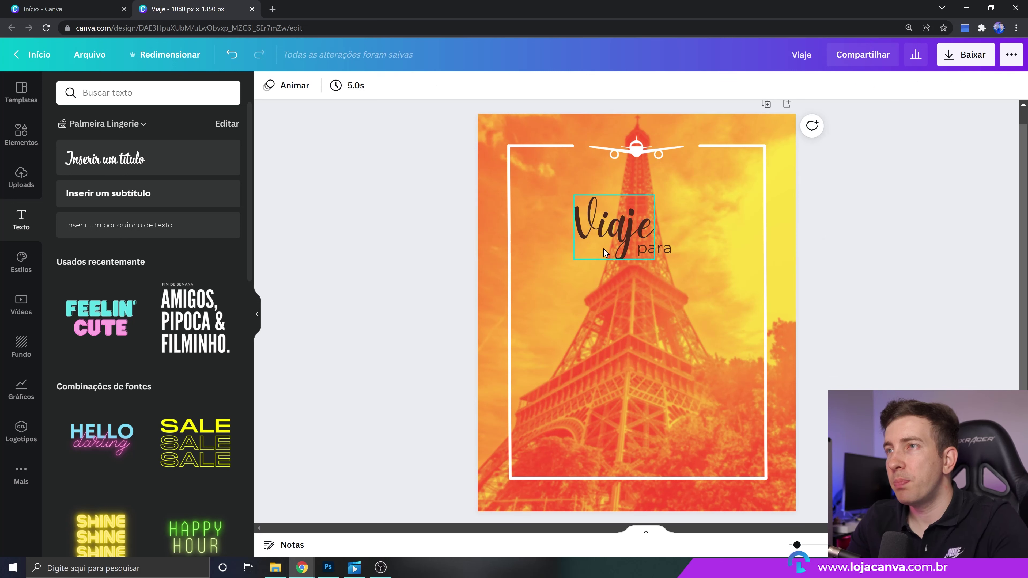
pyautogui.click(656, 253)
pyautogui.moveTo(693, 247); pyautogui.dragTo(670, 277)
pyautogui.click(841, 275)
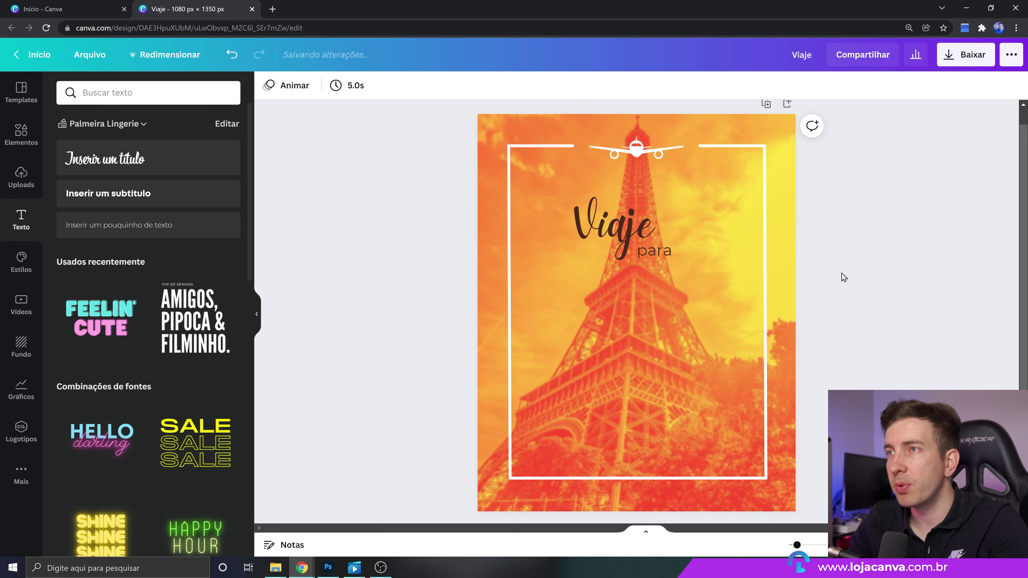
# Move "Viaje" and "para" together so the pair is centered horizontally in the frame
pyautogui.click(626, 228)
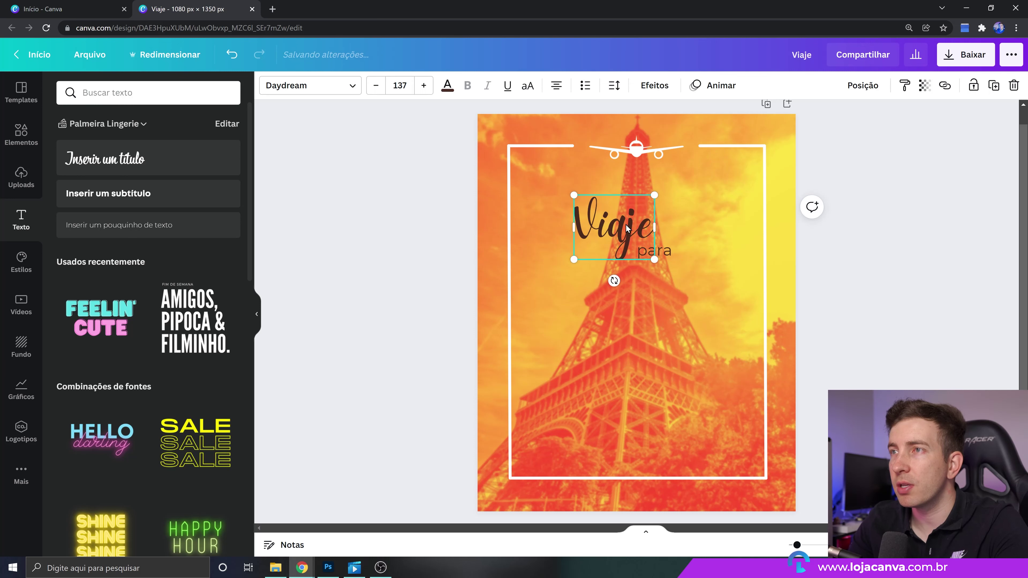
pyautogui.keyDown('shift'); pyautogui.click(672, 256); pyautogui.keyUp('shift')
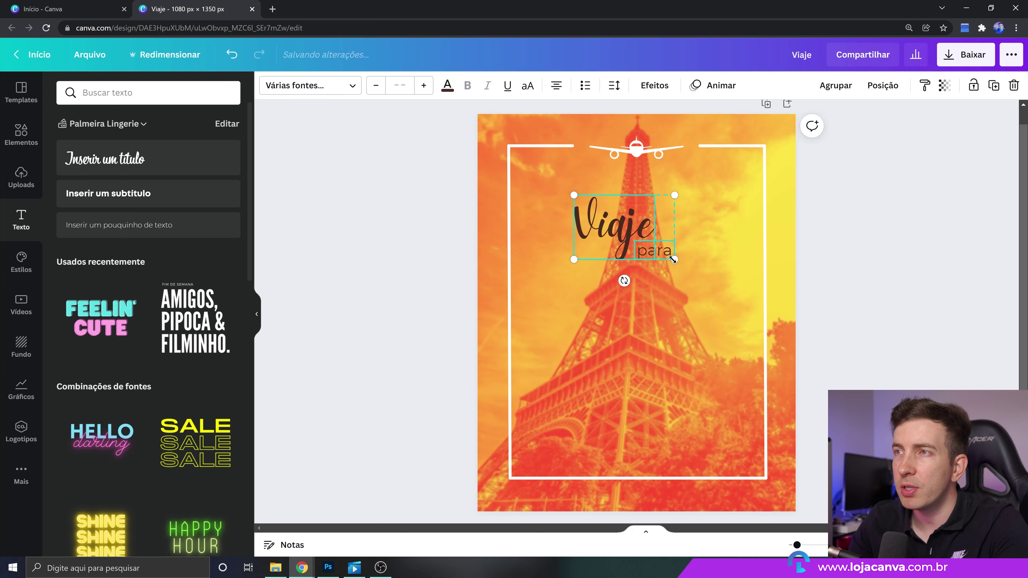
pyautogui.moveTo(647, 248); pyautogui.dragTo(660, 249)
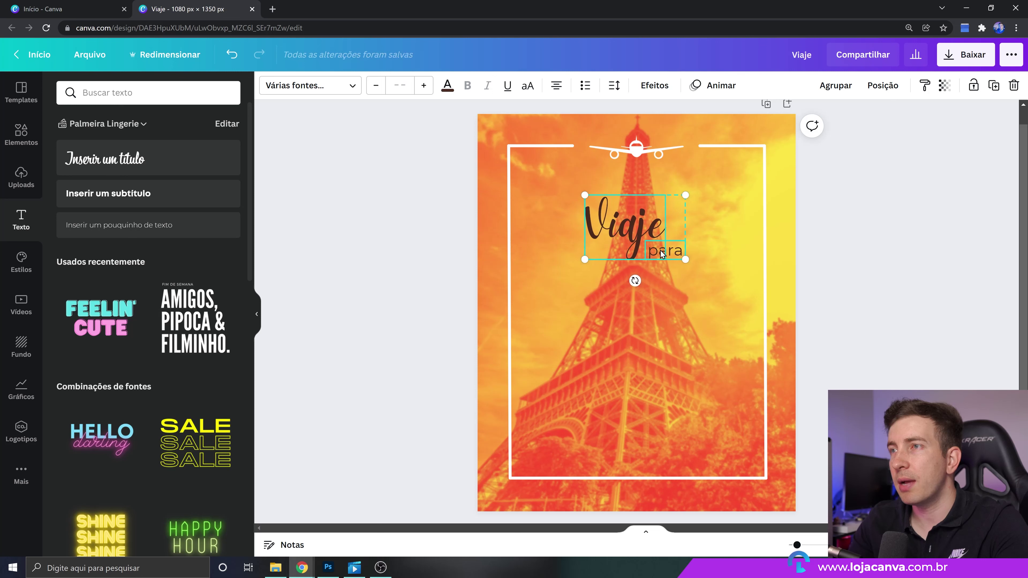
pyautogui.click(922, 308)
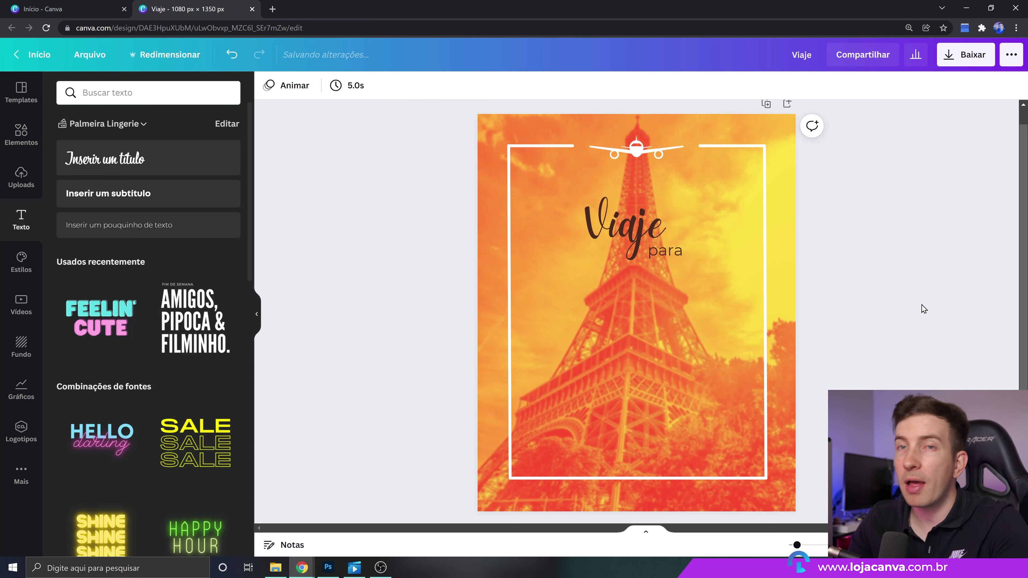
# Add another subtitle reading "PARIS" in the middle of the page
pyautogui.click(162, 199)
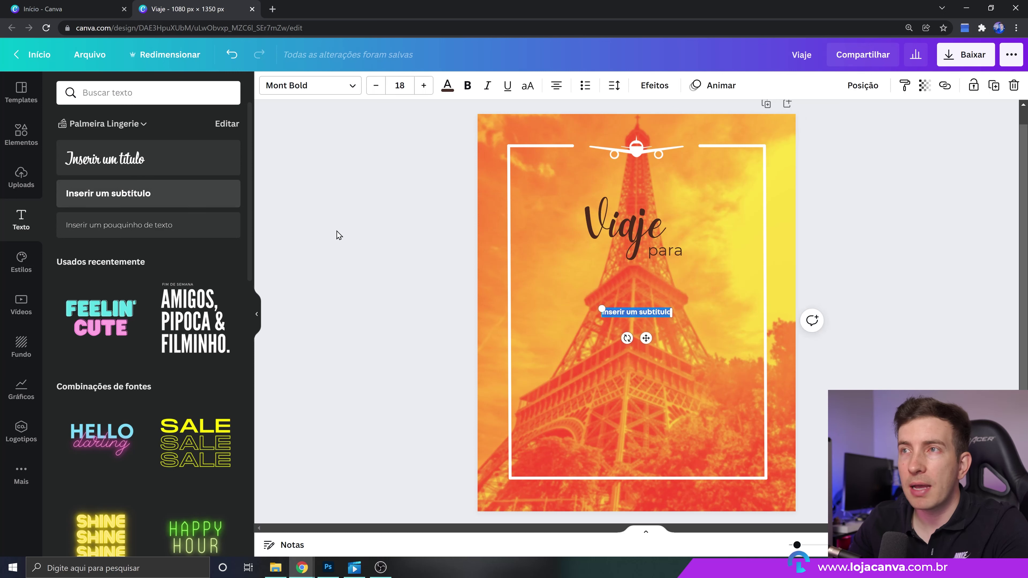
pyautogui.click(908, 278)
pyautogui.click(640, 318)
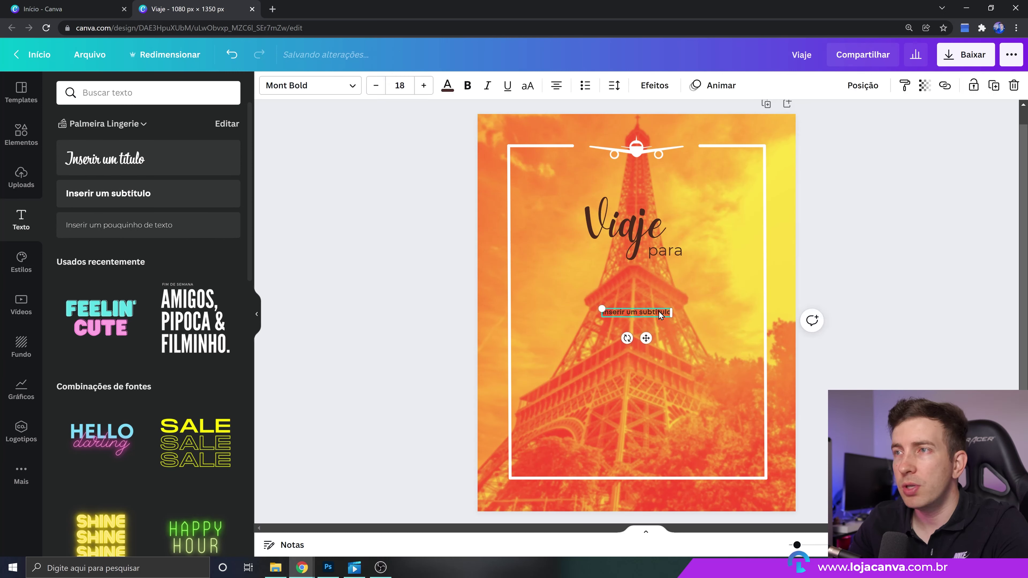
pyautogui.doubleClick(634, 314)
pyautogui.write('PARIS')
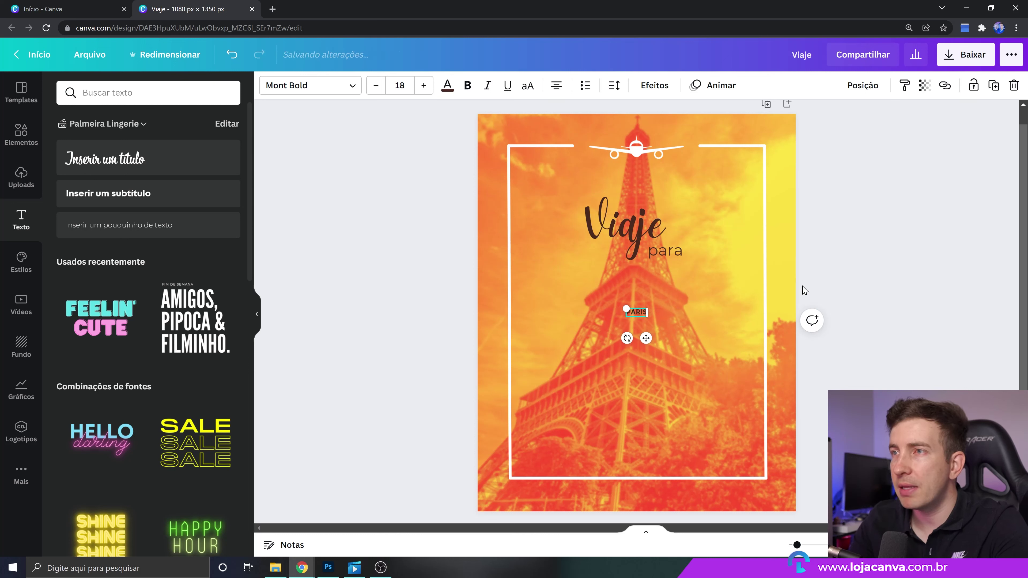
pyautogui.click(546, 144)
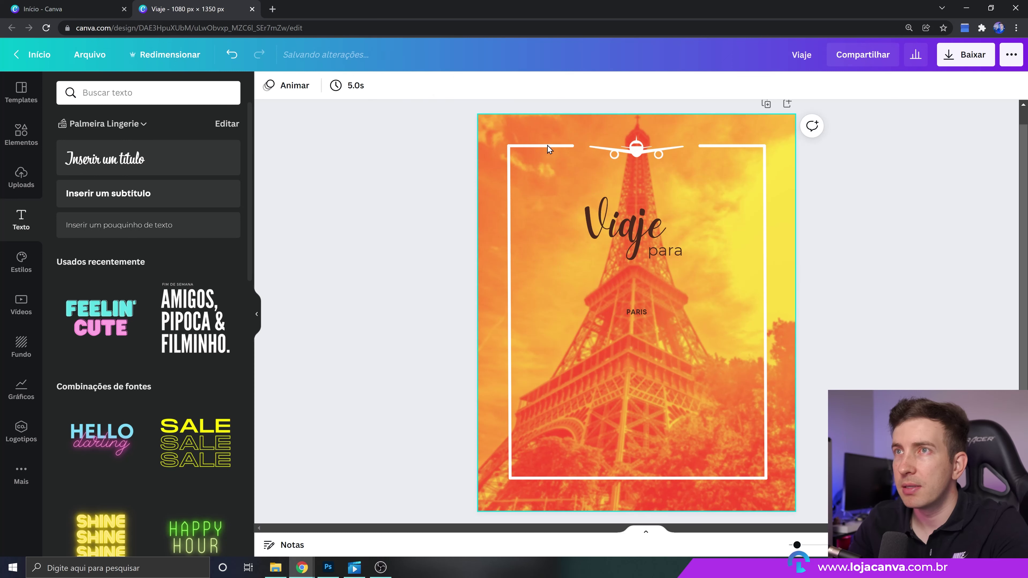
# Enlarge "PARIS" to size 125 and center it directly beneath "Viaje para"
pyautogui.click(637, 312)
pyautogui.moveTo(626, 309)
pyautogui.mouseDown()
pyautogui.moveTo(574, 269)
pyautogui.moveTo(619, 292)
pyautogui.mouseUp()
pyautogui.moveTo(573, 266); pyautogui.dragTo(564, 263)
# Change the font of "PARIS" to Zing Rust Base and enlarge it to size 172
pyautogui.click(310, 85)
pyautogui.write('mont')
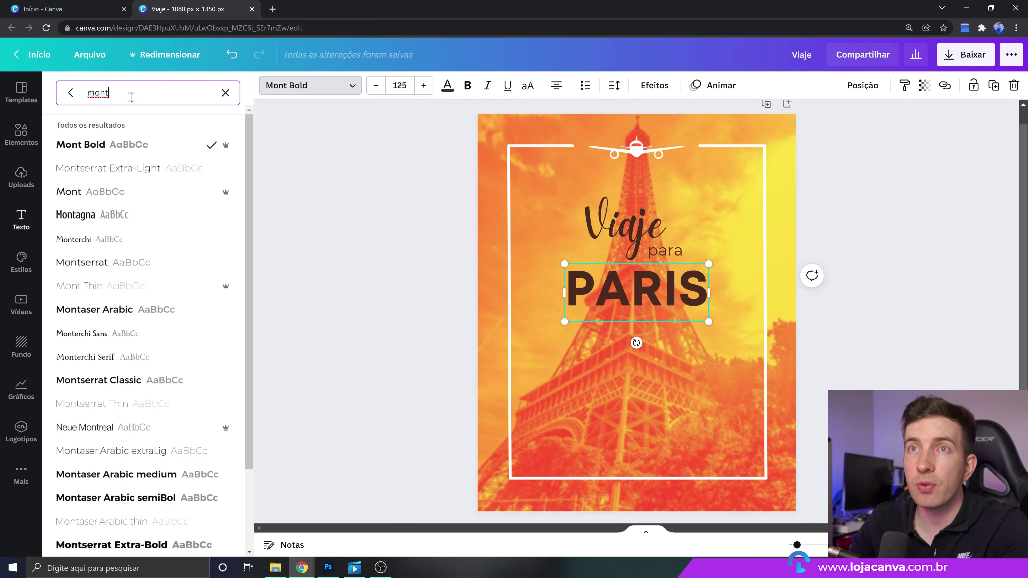
pyautogui.doubleClick(89, 85)
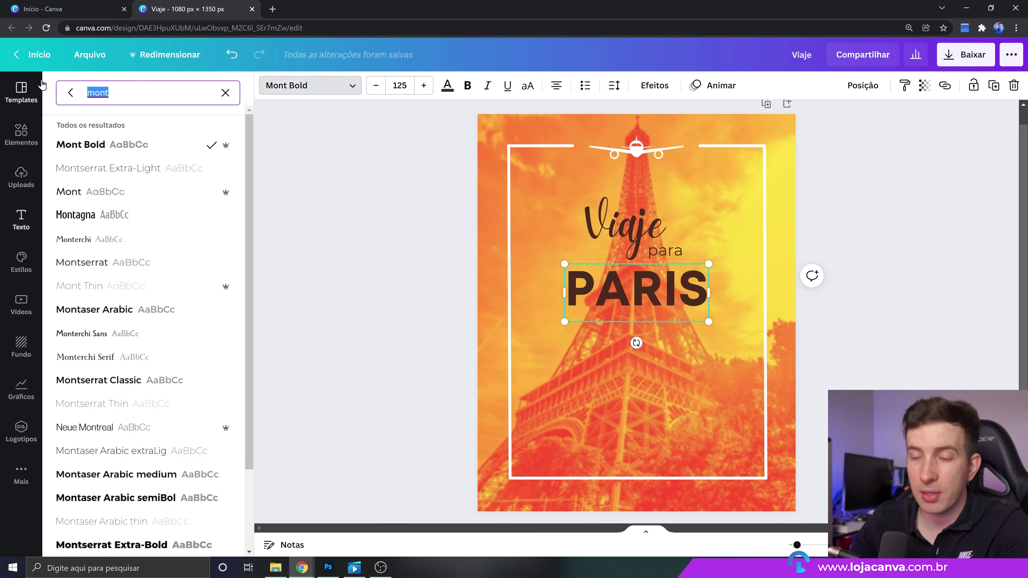
pyautogui.write('ZIN')
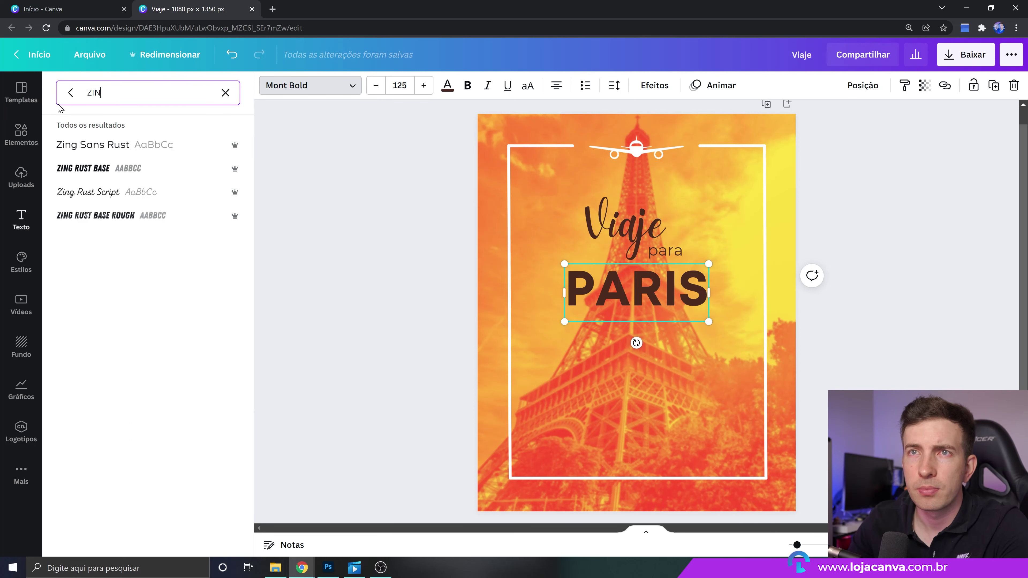
pyautogui.click(104, 168)
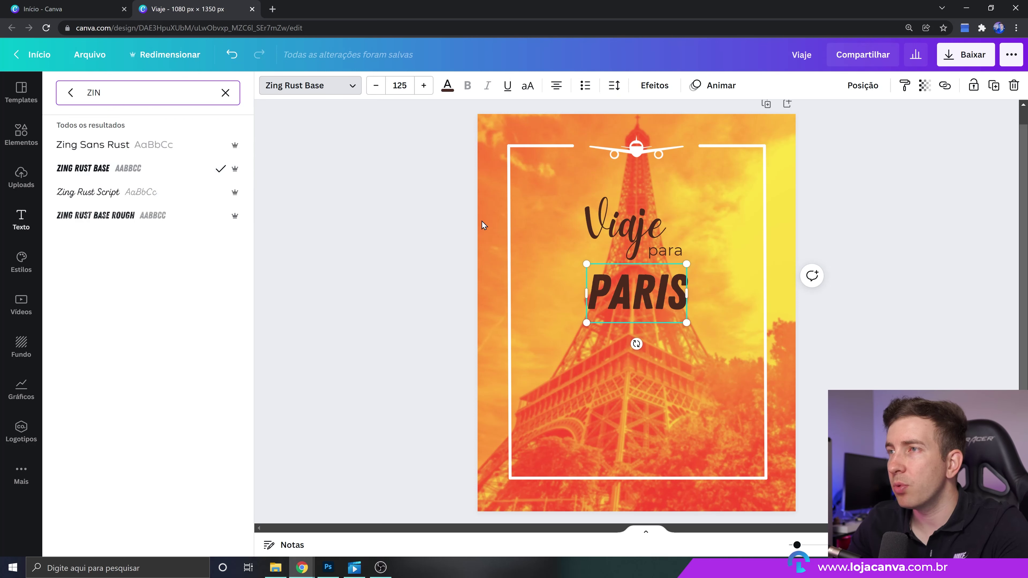
pyautogui.moveTo(685, 264); pyautogui.dragTo(704, 253)
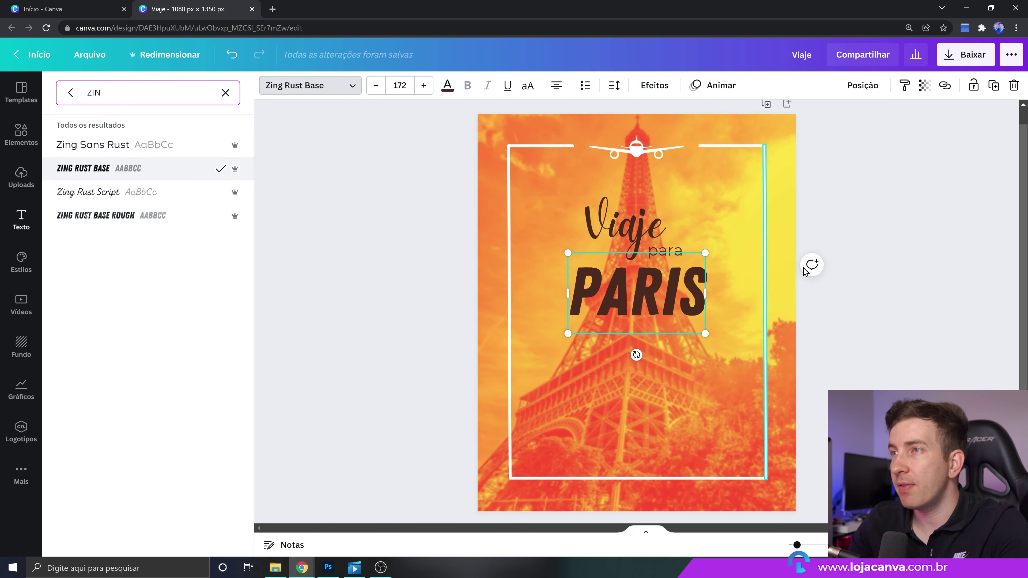
# Apply the Desalinhado text effect to "PARIS" and set the effect color to the document's dark brown
pyautogui.click(638, 299)
pyautogui.click(946, 326)
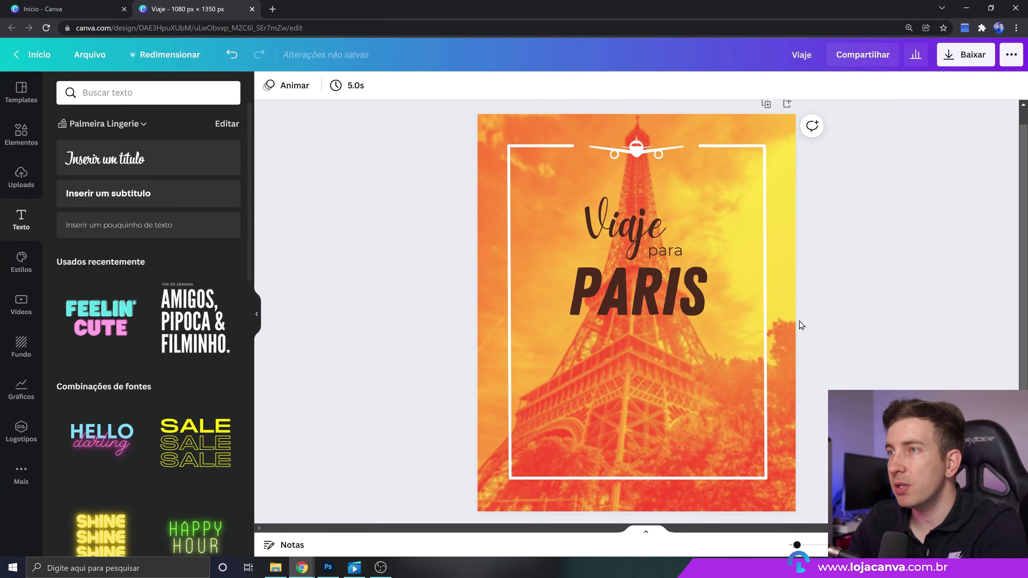
pyautogui.click(652, 308)
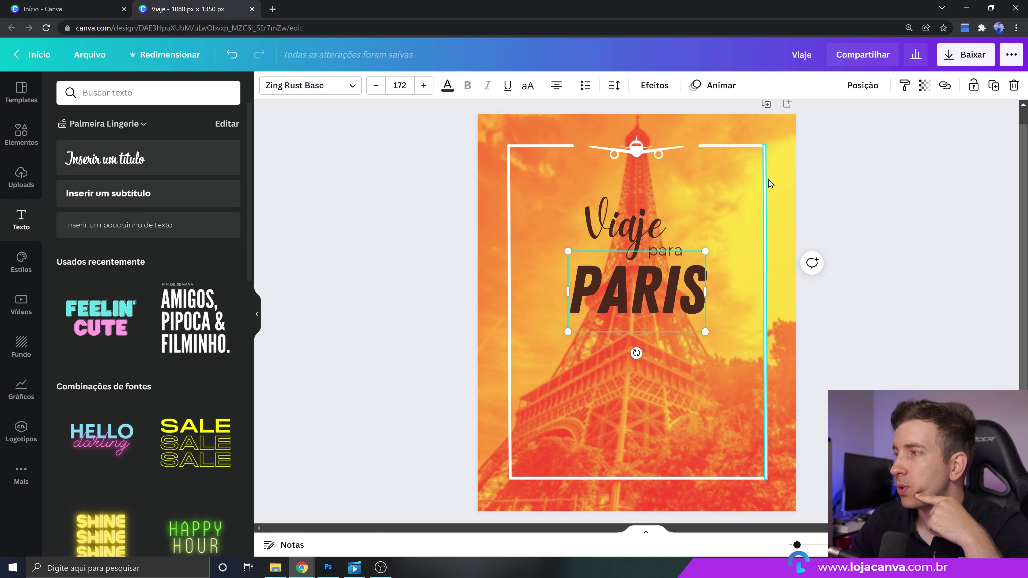
pyautogui.click(653, 85)
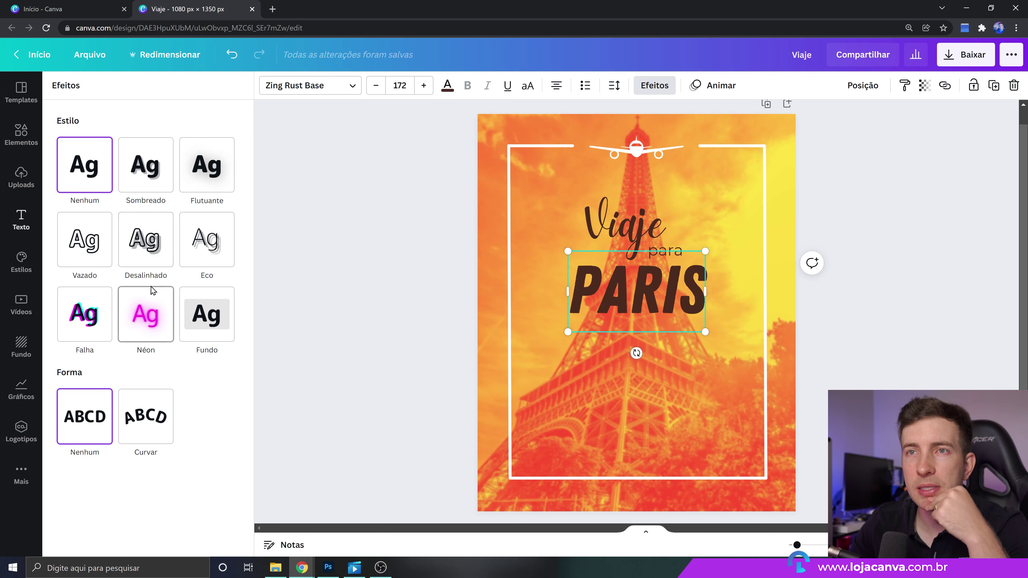
pyautogui.click(152, 263)
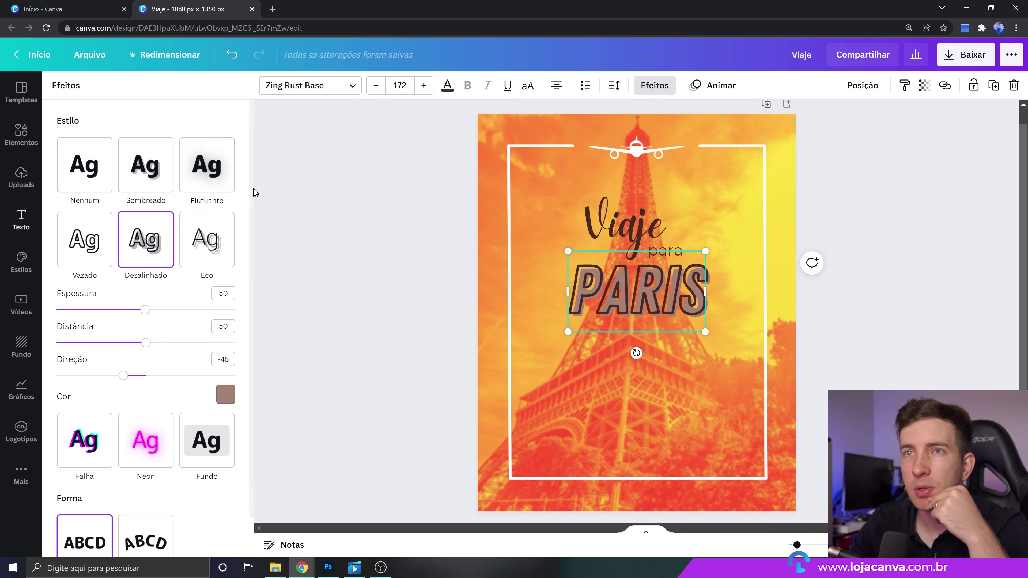
pyautogui.click(225, 395)
pyautogui.click(100, 224)
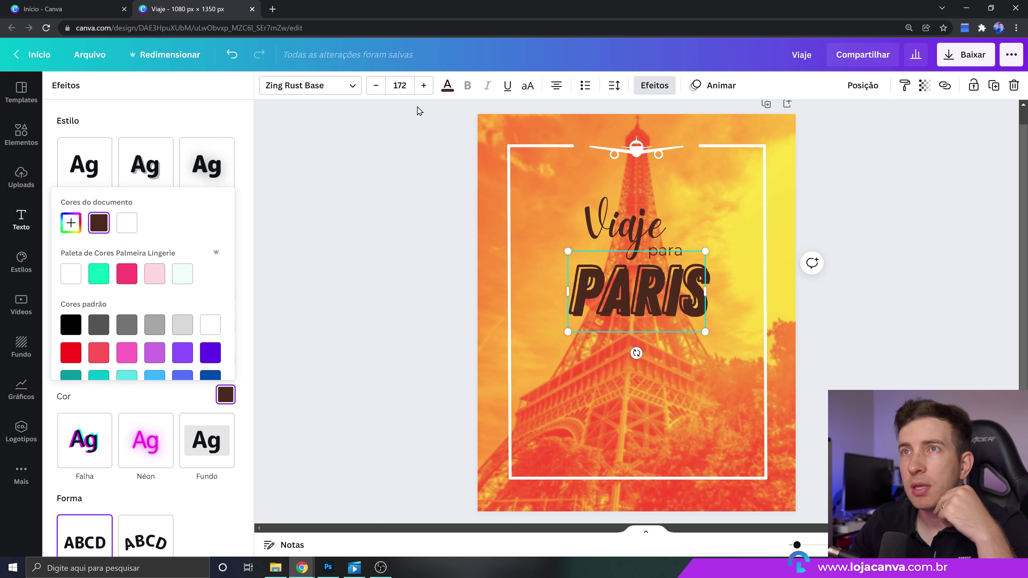
# Change the text color of "PARIS" to white
pyautogui.click(439, 94)
pyautogui.click(444, 93)
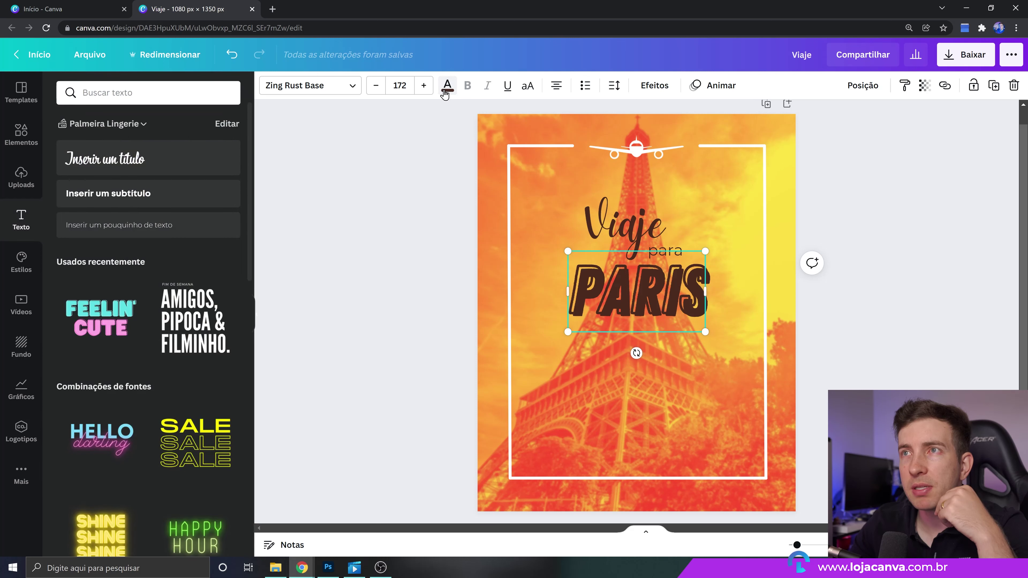
pyautogui.click(445, 93)
pyautogui.click(132, 154)
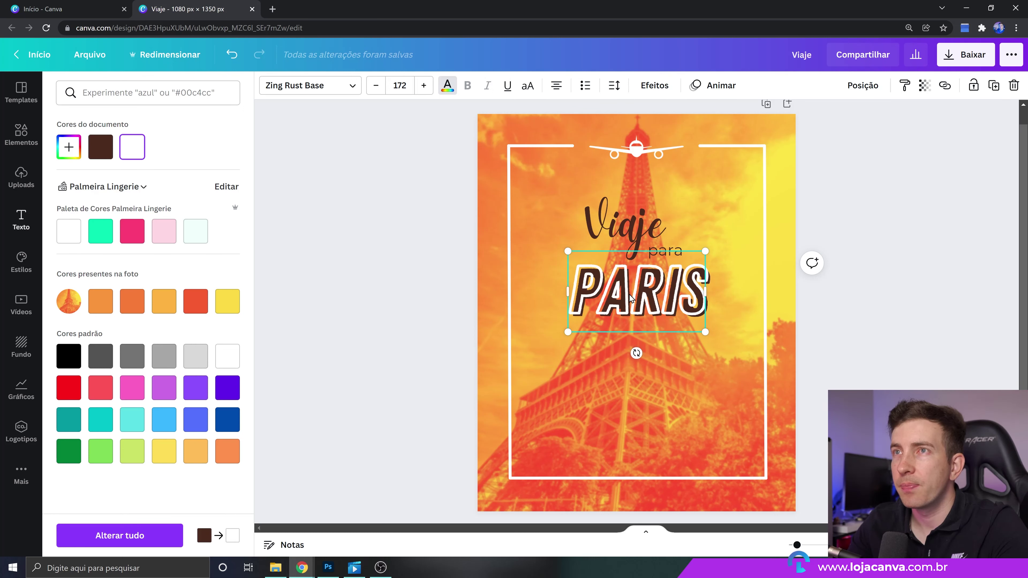
# Adjust the Desalinhado effect on "PARIS" to thickness 30, distance 40 and direction -41
pyautogui.click(651, 85)
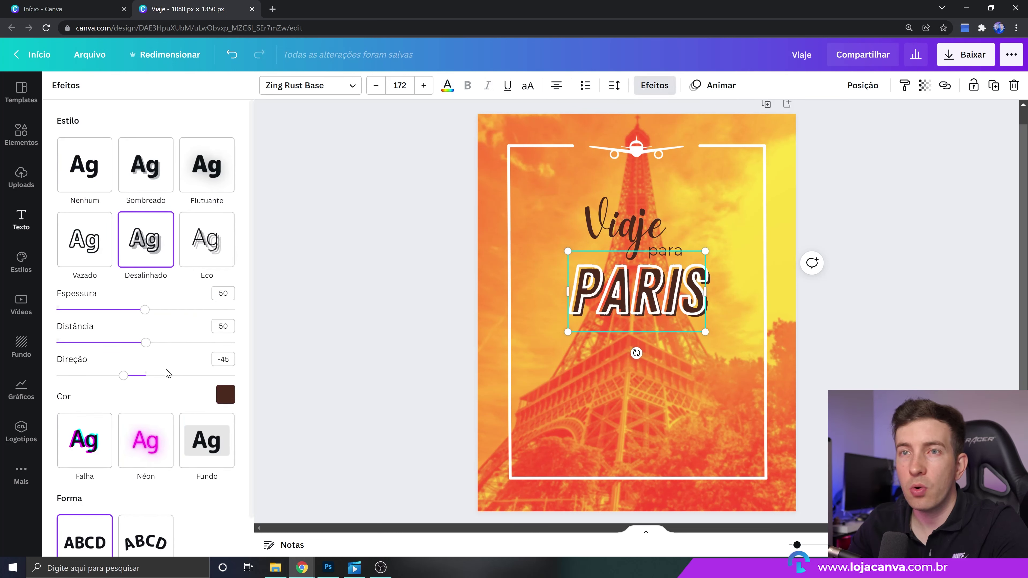
pyautogui.moveTo(125, 380); pyautogui.dragTo(126, 378)
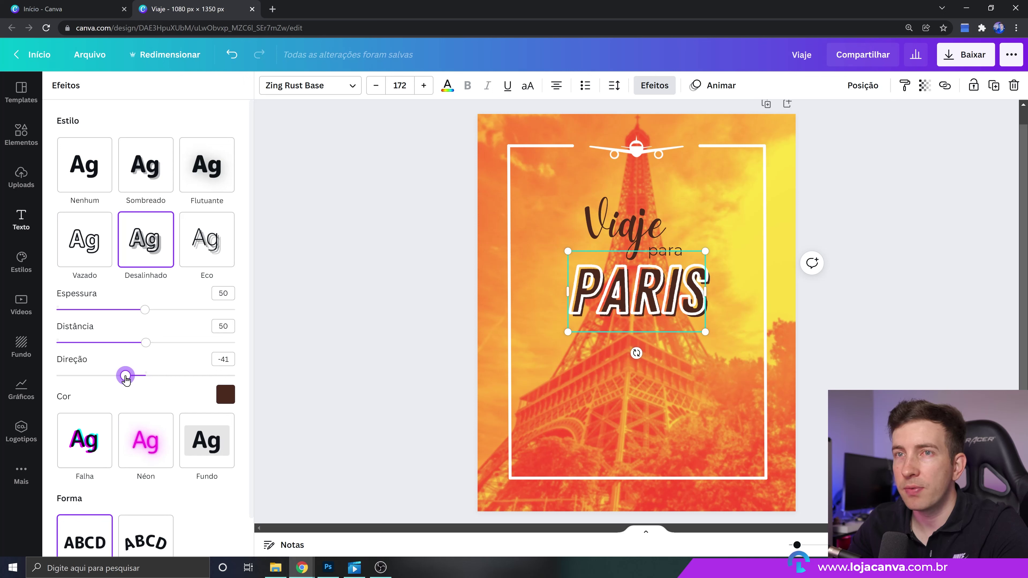
pyautogui.moveTo(144, 311); pyautogui.dragTo(110, 315)
pyautogui.moveTo(145, 344)
pyautogui.mouseDown()
pyautogui.moveTo(91, 348)
pyautogui.moveTo(128, 349)
pyautogui.mouseUp()
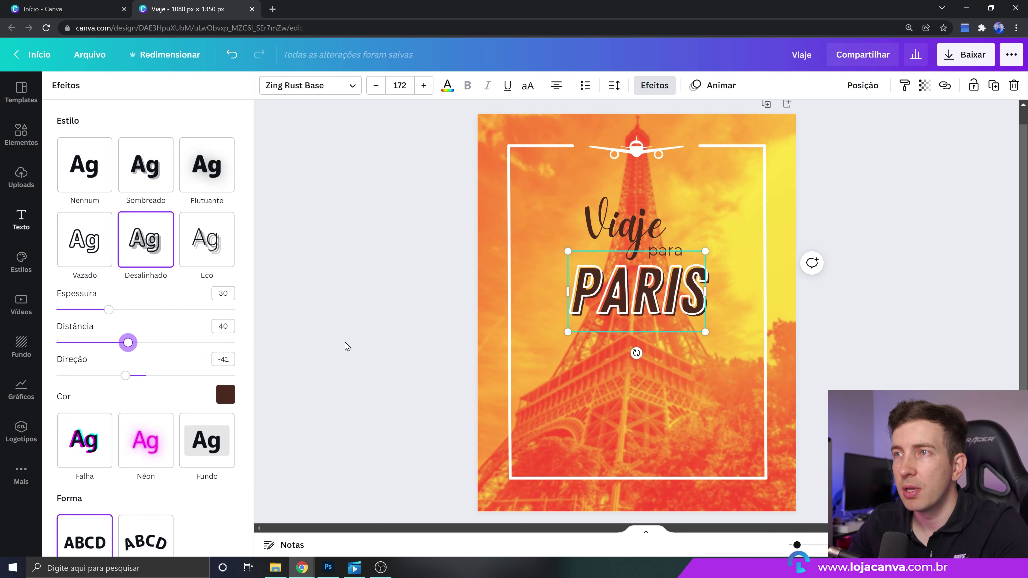
pyautogui.press('Escape')
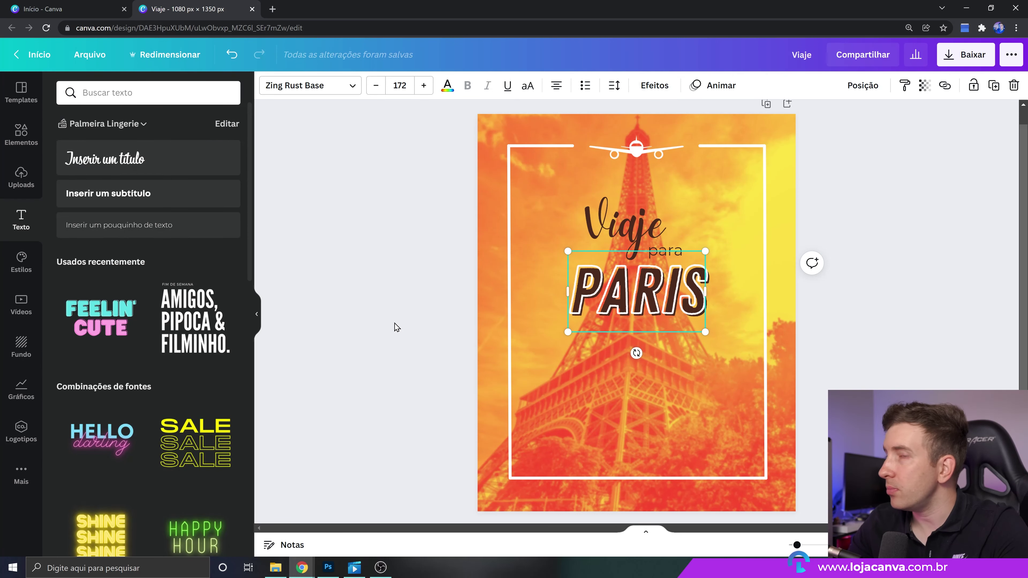
pyautogui.click(866, 263)
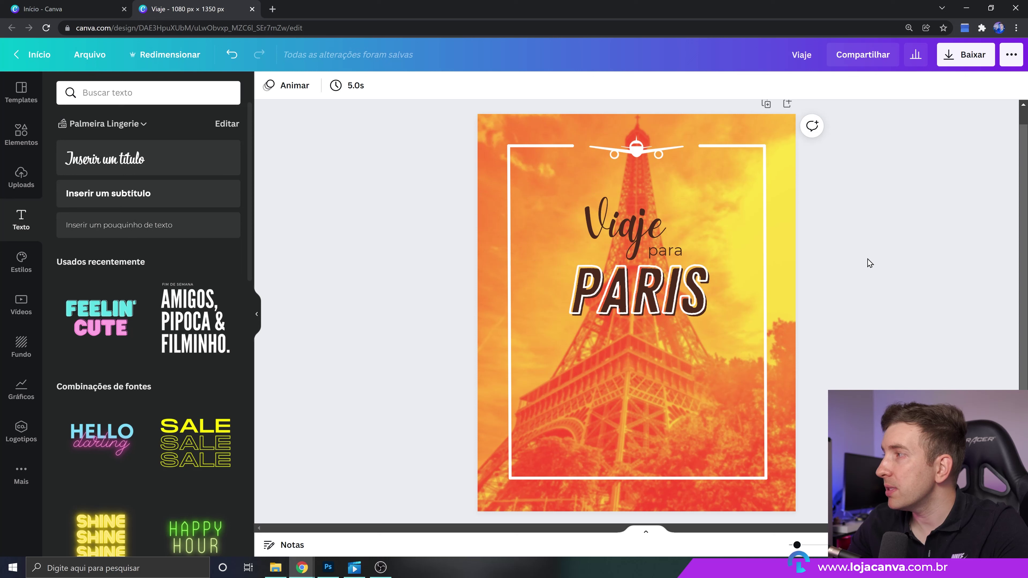
# Duplicate the "para" text and place the copy just beneath "PARIS"
pyautogui.click(676, 243)
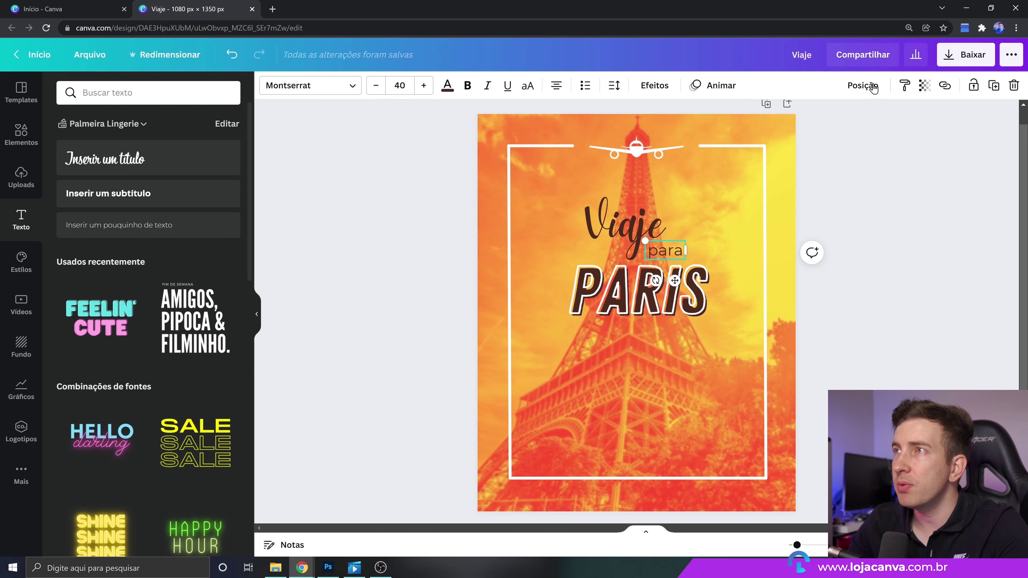
pyautogui.click(990, 90)
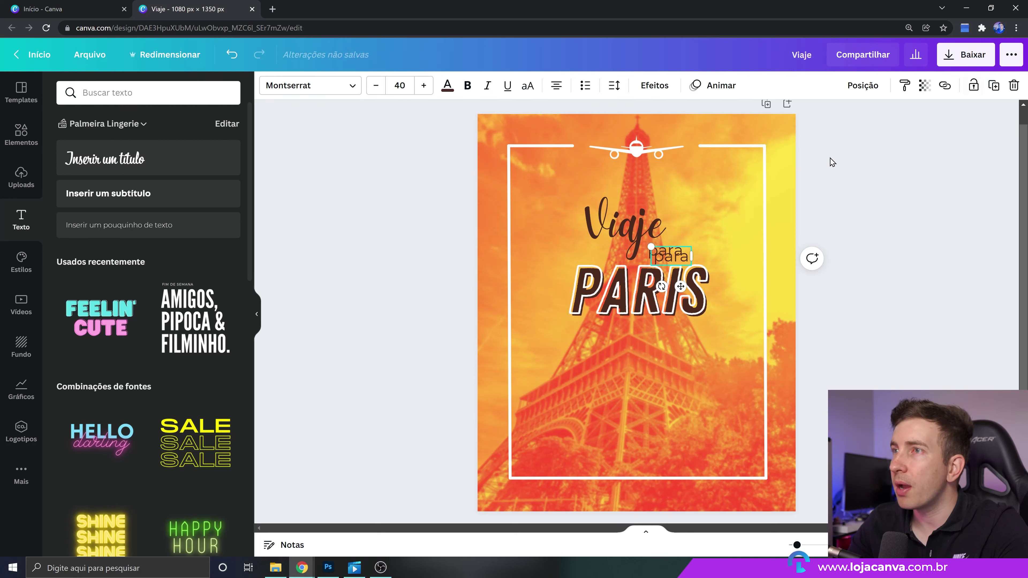
pyautogui.moveTo(673, 258); pyautogui.dragTo(629, 357)
# Replace the copied text with "pacotes" above "a partir de" on two lines, fitting the text box width to it
pyautogui.doubleClick(622, 332)
pyautogui.write('paco')
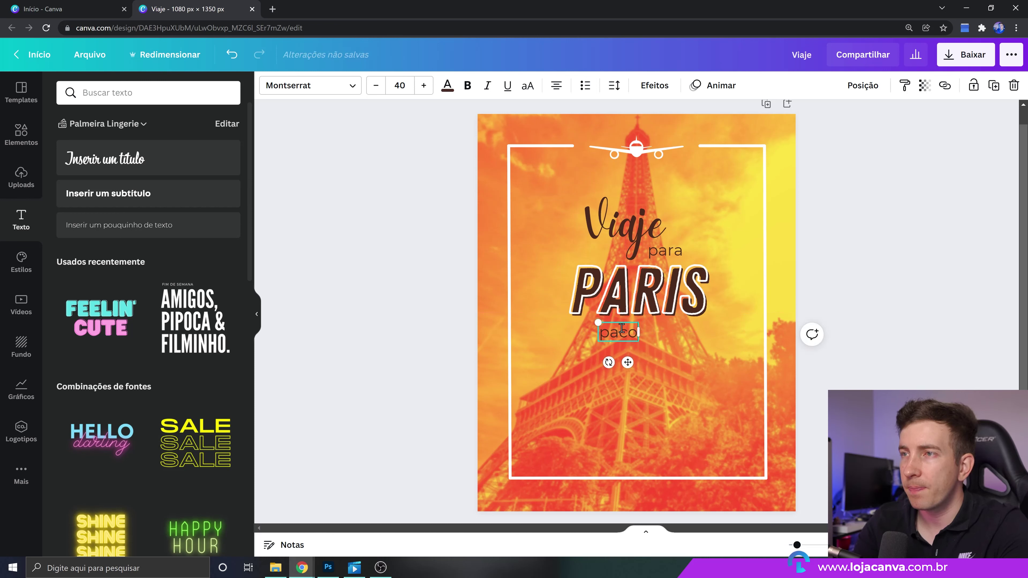
pyautogui.press('Return')
pyautogui.write('tes')
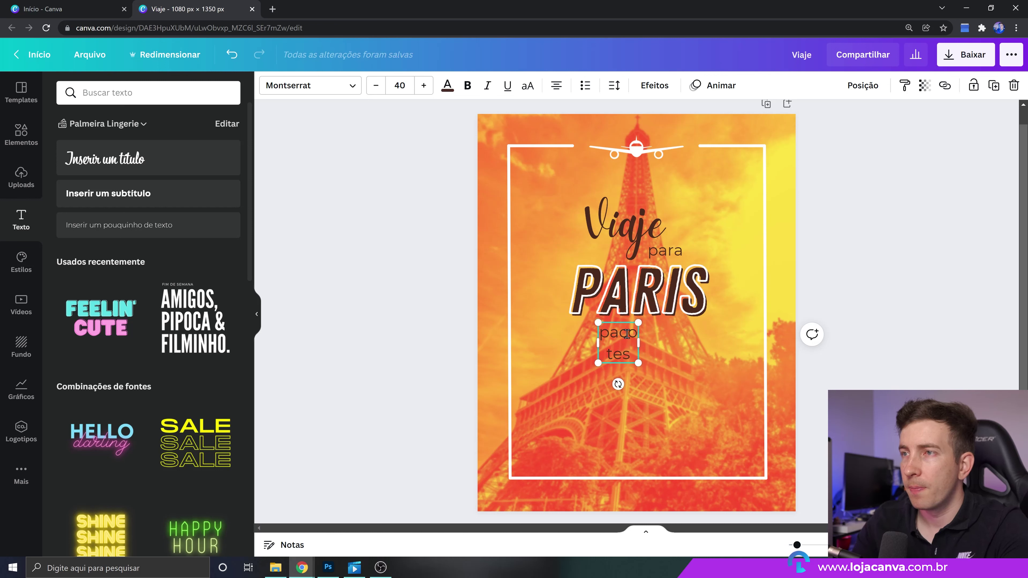
pyautogui.moveTo(638, 340); pyautogui.dragTo(708, 332)
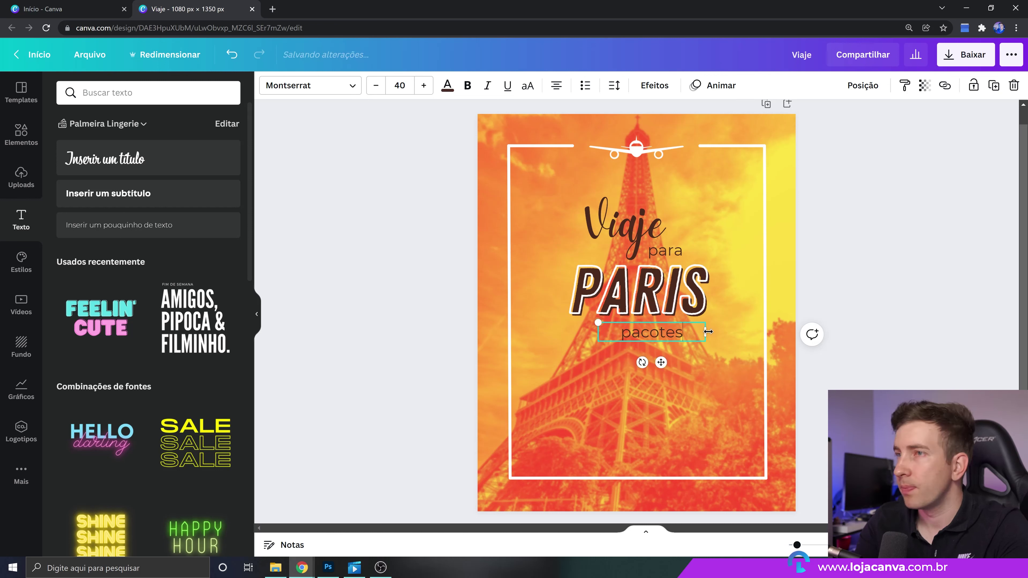
pyautogui.press('Return')
pyautogui.write('a p')
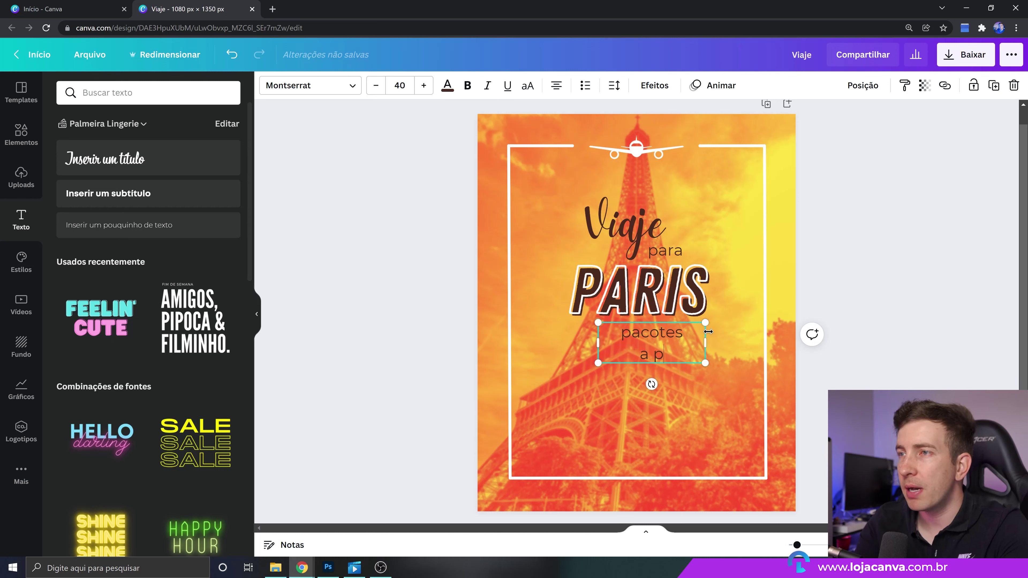
pyautogui.write('artir de')
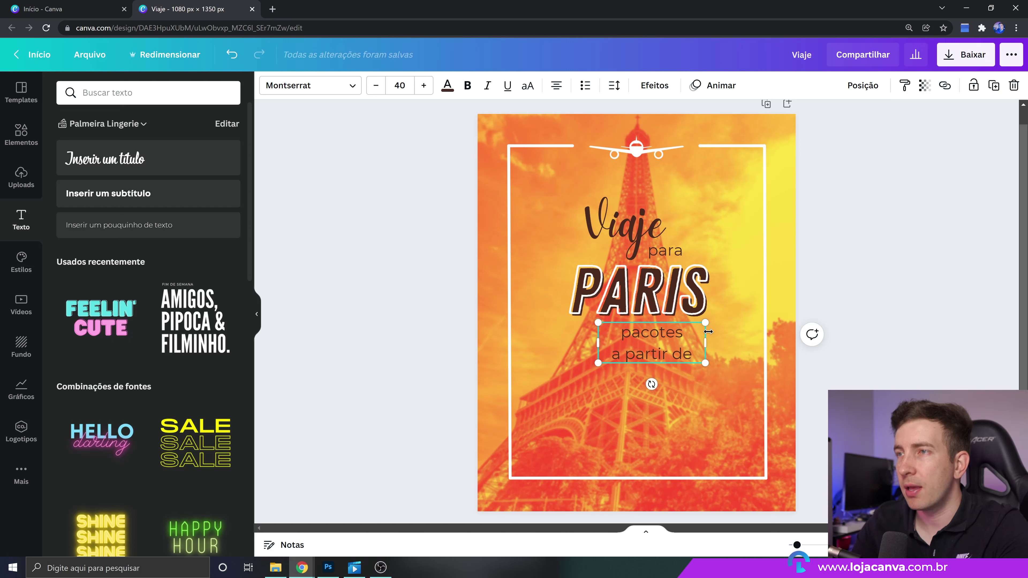
pyautogui.moveTo(708, 335); pyautogui.dragTo(685, 344)
pyautogui.click(913, 349)
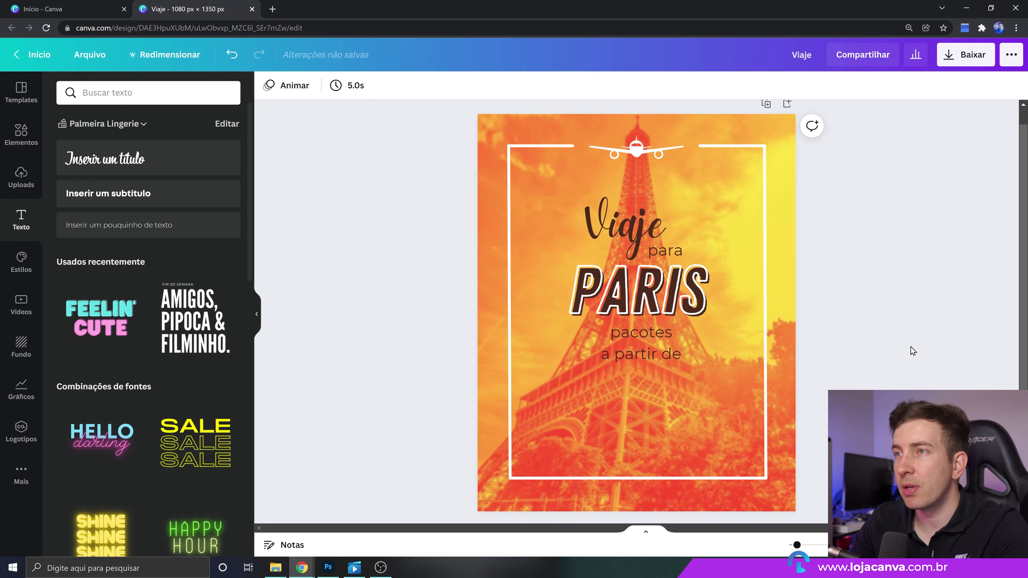
# Make the word "pacotes" bold
pyautogui.click(642, 340)
pyautogui.doubleClick(638, 332)
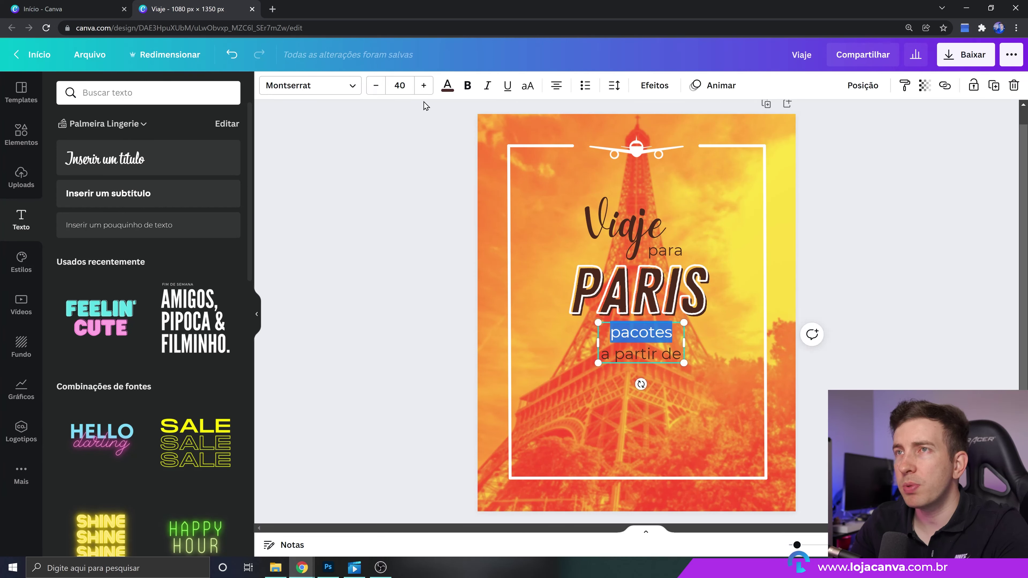
pyautogui.click(466, 90)
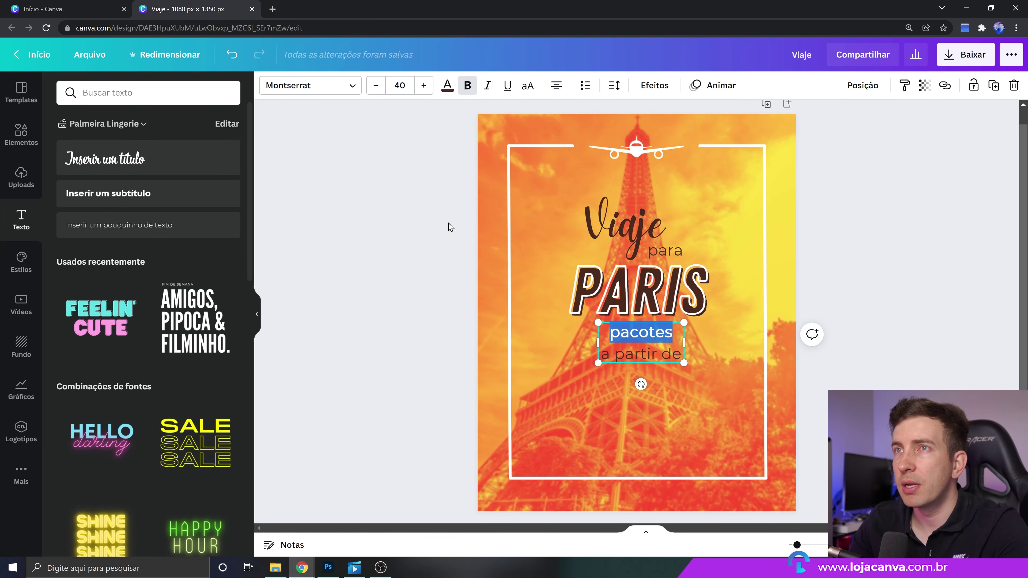
# Reduce the line spacing of the "pacotes a partir de" text so its two lines sit closer together
pyautogui.click(663, 90)
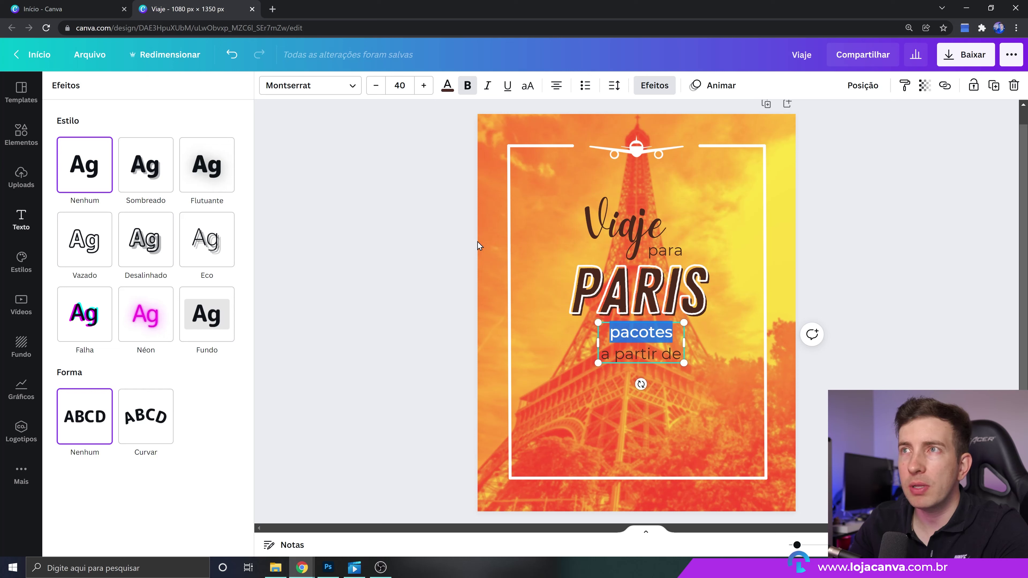
pyautogui.click(612, 87)
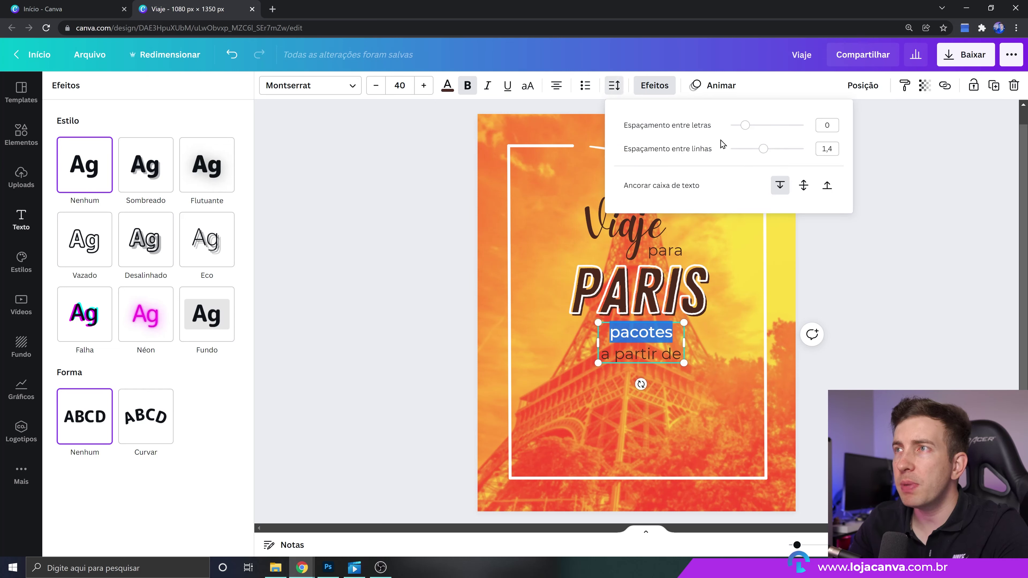
pyautogui.moveTo(755, 153); pyautogui.dragTo(741, 150)
pyautogui.press('Escape')
pyautogui.press('Escape')
pyautogui.press('Escape')
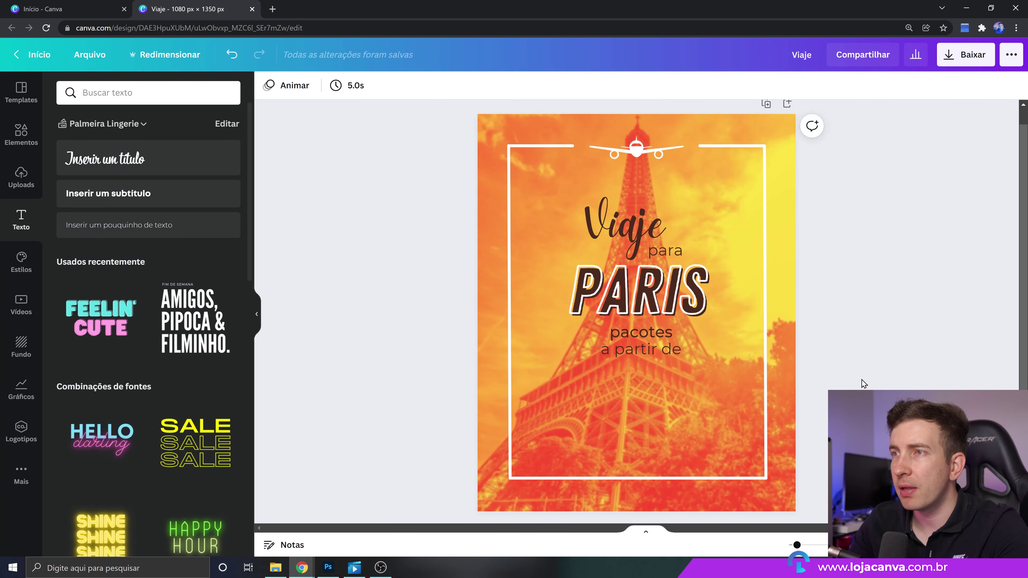
# Center the "pacotes a partir de" text horizontally beneath "PARIS"
pyautogui.moveTo(647, 355); pyautogui.dragTo(643, 354)
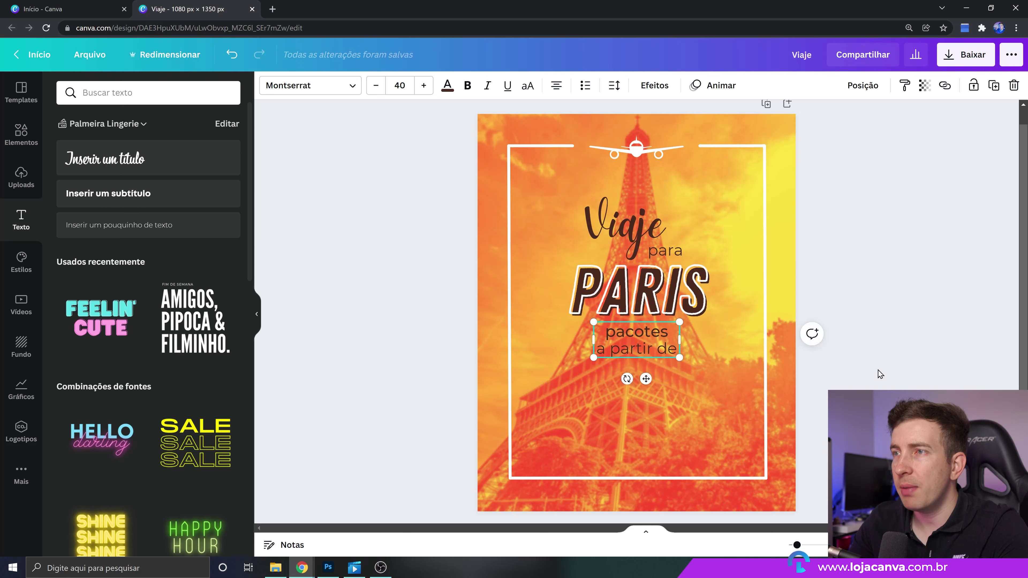
pyautogui.click(874, 388)
pyautogui.click(647, 356)
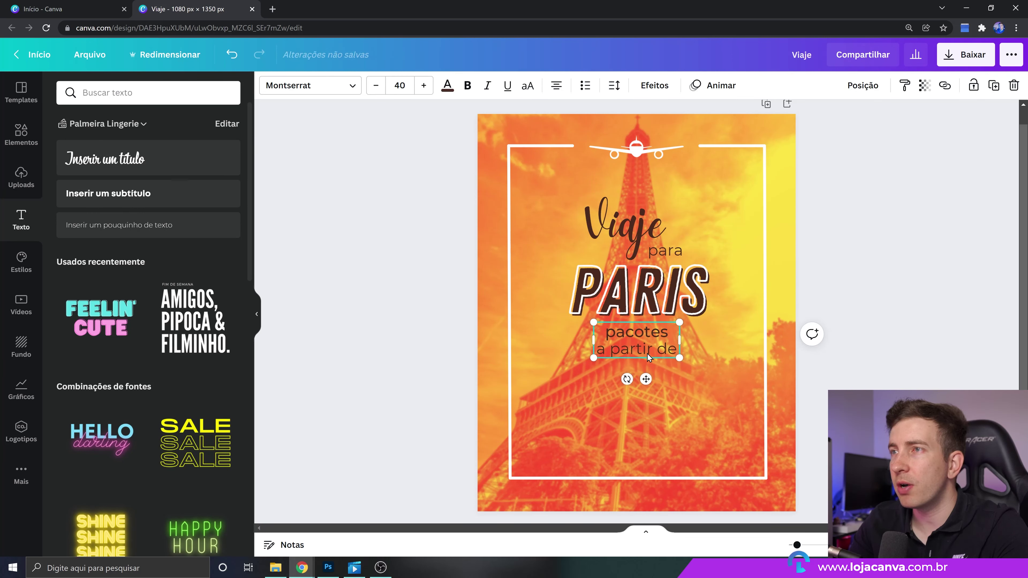
pyautogui.click(932, 291)
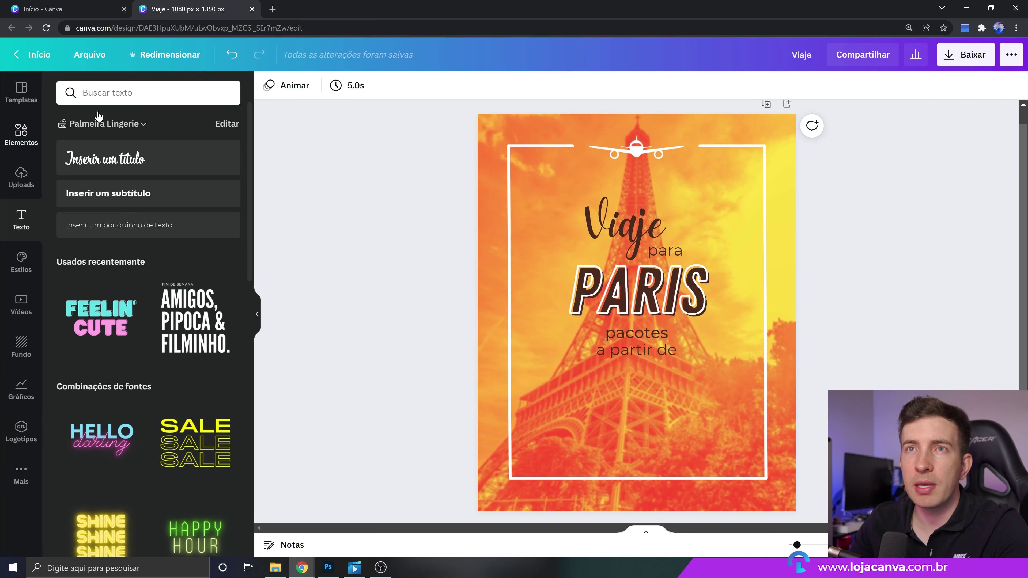
# Search the graphic elements for "retangulo" and add the solid rectangle with a rough, brushed outline to the page
pyautogui.click(21, 134)
pyautogui.write('retangulo')
pyautogui.press('Return')
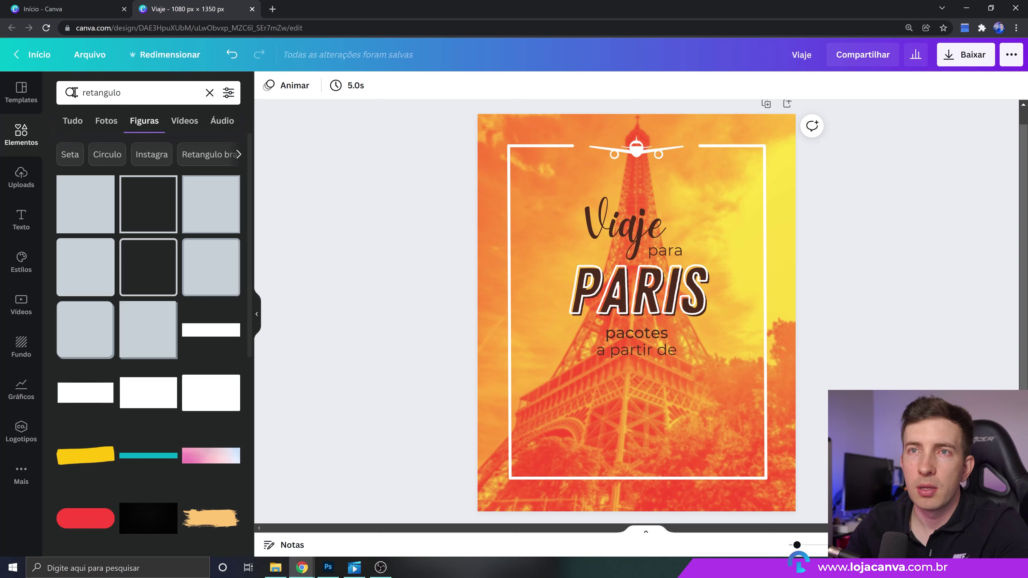
pyautogui.scroll(-6, 165, 352)
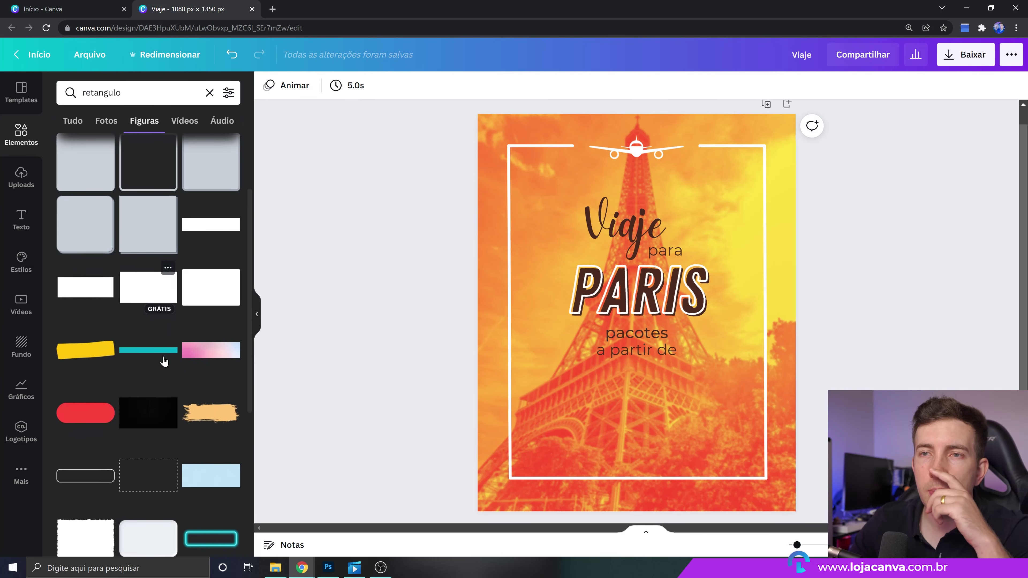
pyautogui.scroll(-3, 164, 362)
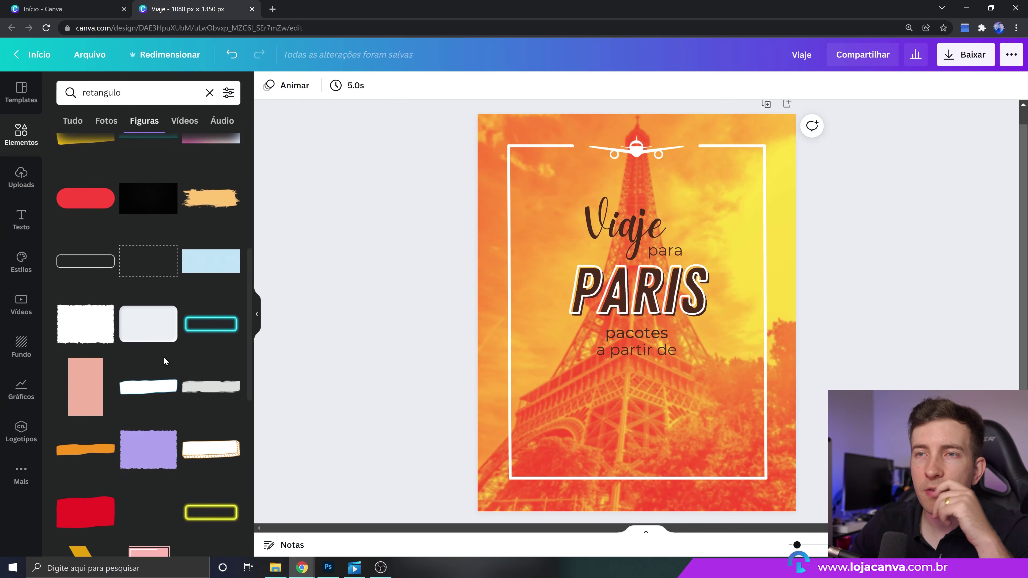
pyautogui.scroll(-10, 164, 362)
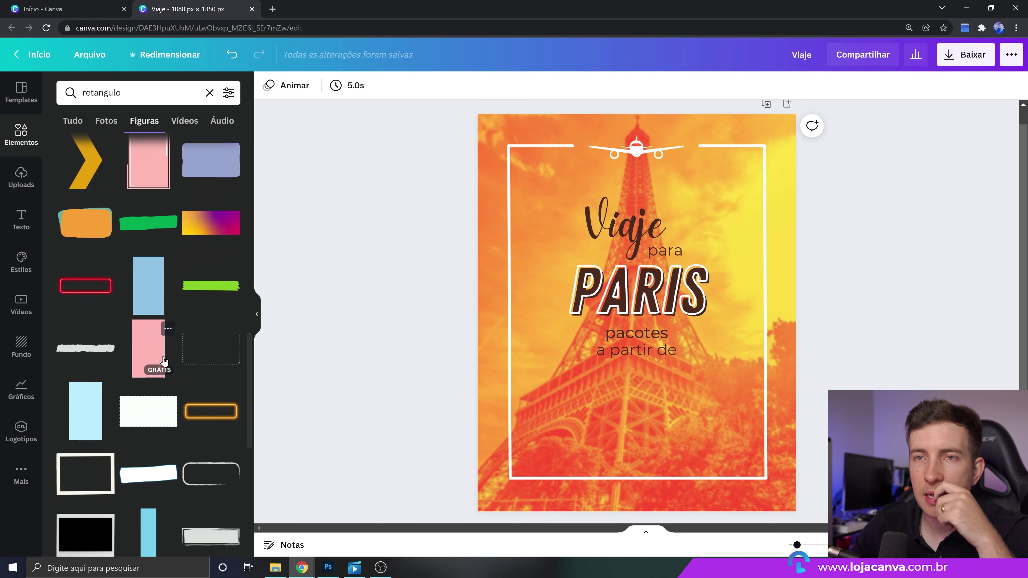
pyautogui.scroll(-3, 164, 361)
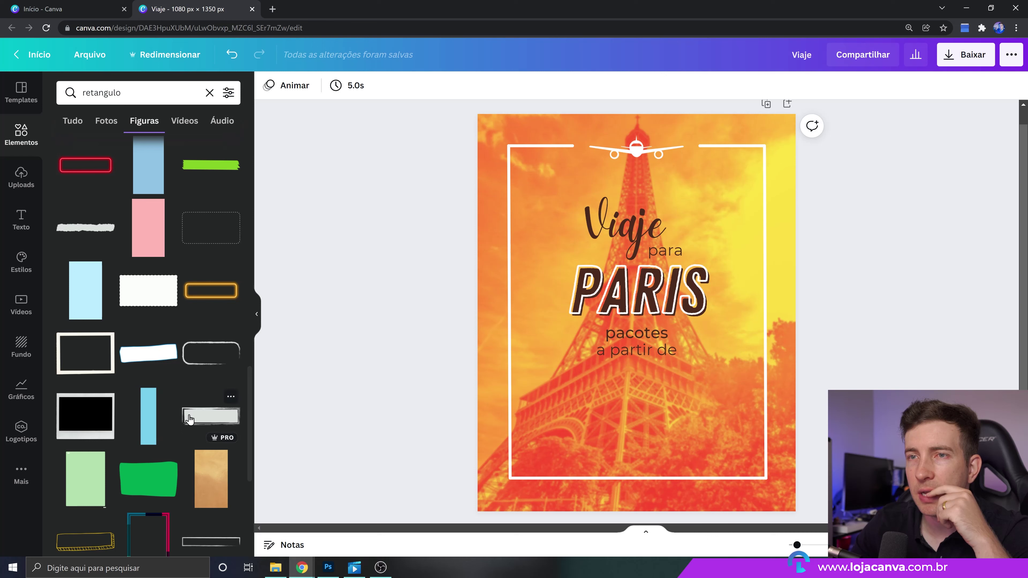
pyautogui.click(177, 429)
# Recolor the brushed rectangle white and move it below "a partir de", centered in the frame
pyautogui.click(268, 86)
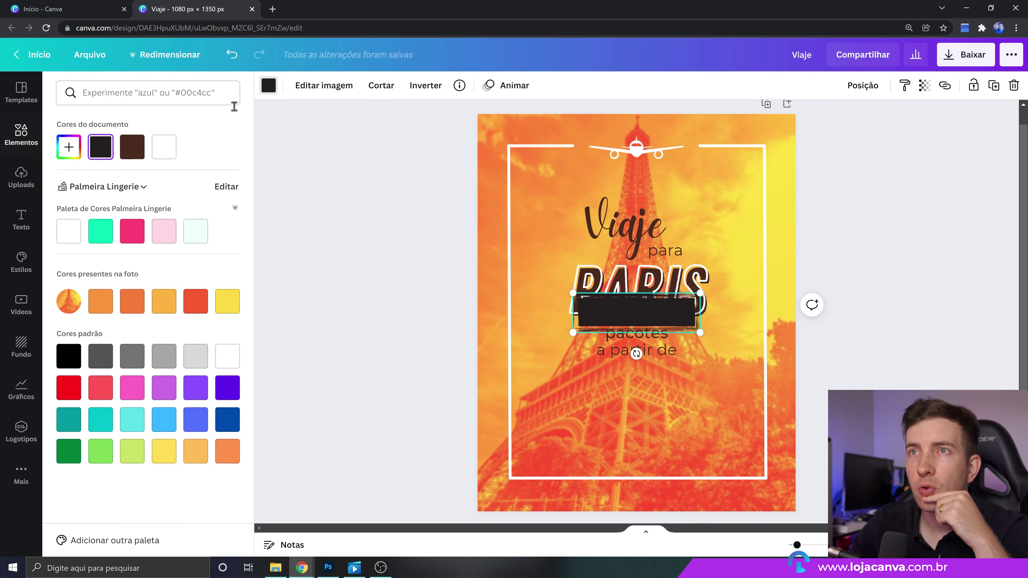
pyautogui.click(164, 147)
pyautogui.moveTo(636, 313); pyautogui.dragTo(637, 396)
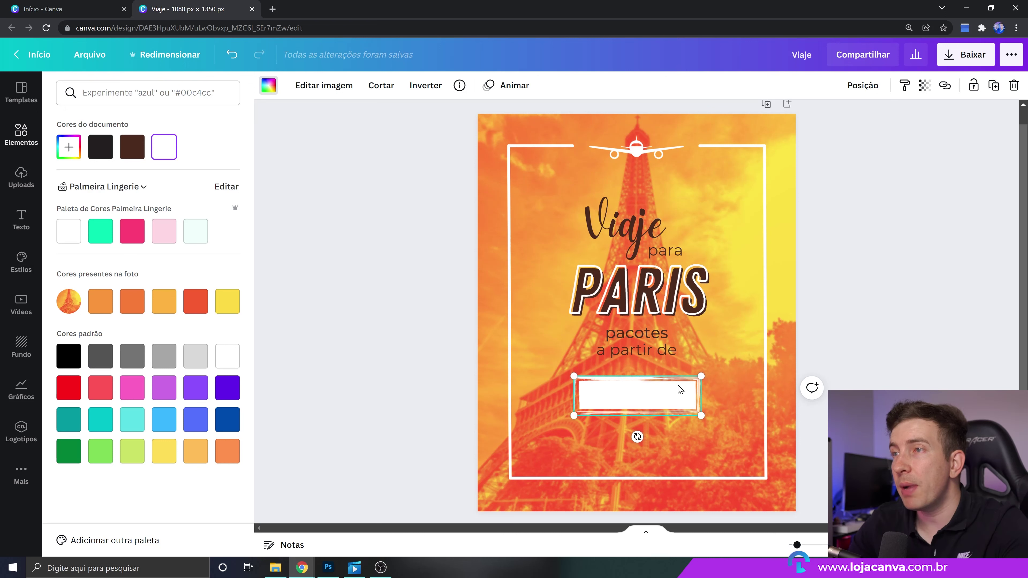
# Enlarge the white brushed rectangle to nearly the frame's width and center it below "a partir de"
pyautogui.moveTo(699, 375); pyautogui.dragTo(732, 356)
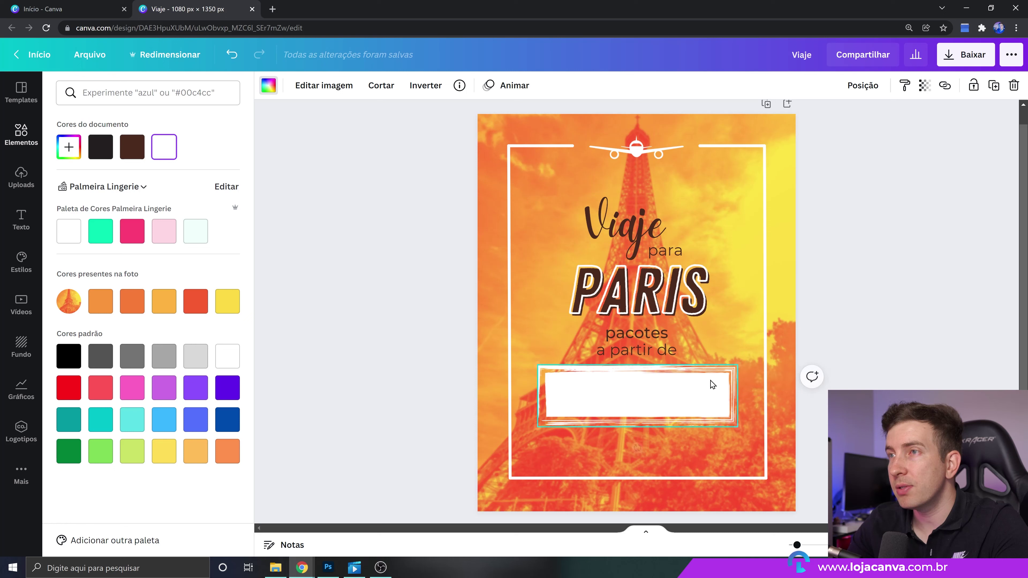
pyautogui.moveTo(700, 396); pyautogui.dragTo(696, 396)
# Place a copy of the "PARIS" text over the white rectangle and bring it forward in front of the shape
pyautogui.click(695, 311)
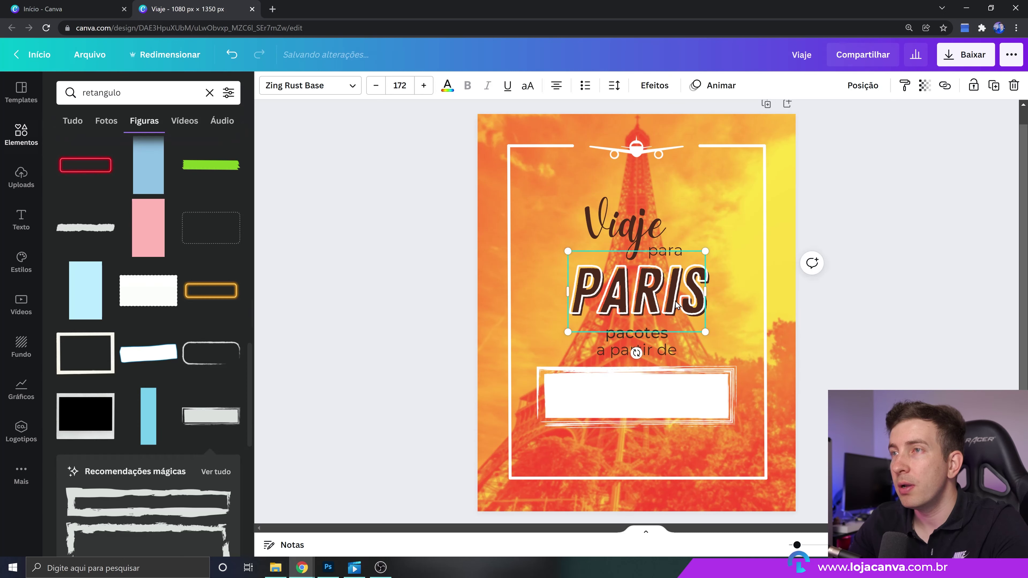
pyautogui.moveTo(684, 299); pyautogui.dragTo(693, 395)
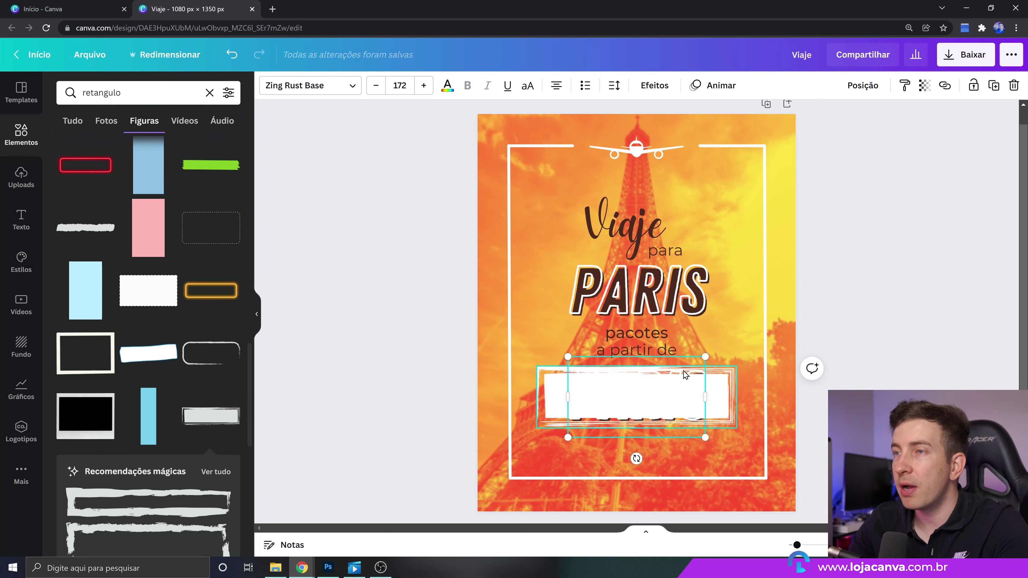
pyautogui.click(863, 95)
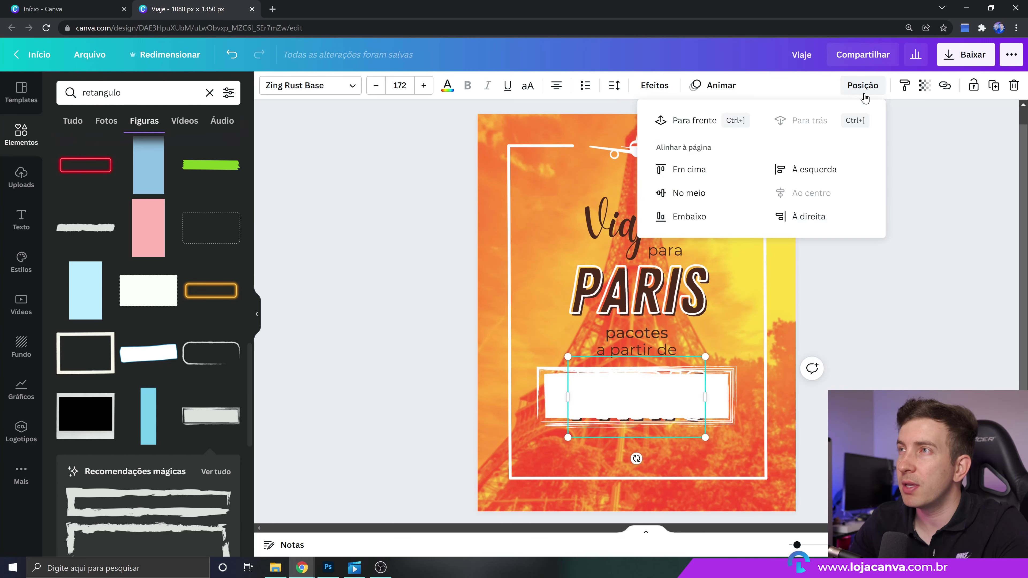
pyautogui.click(684, 120)
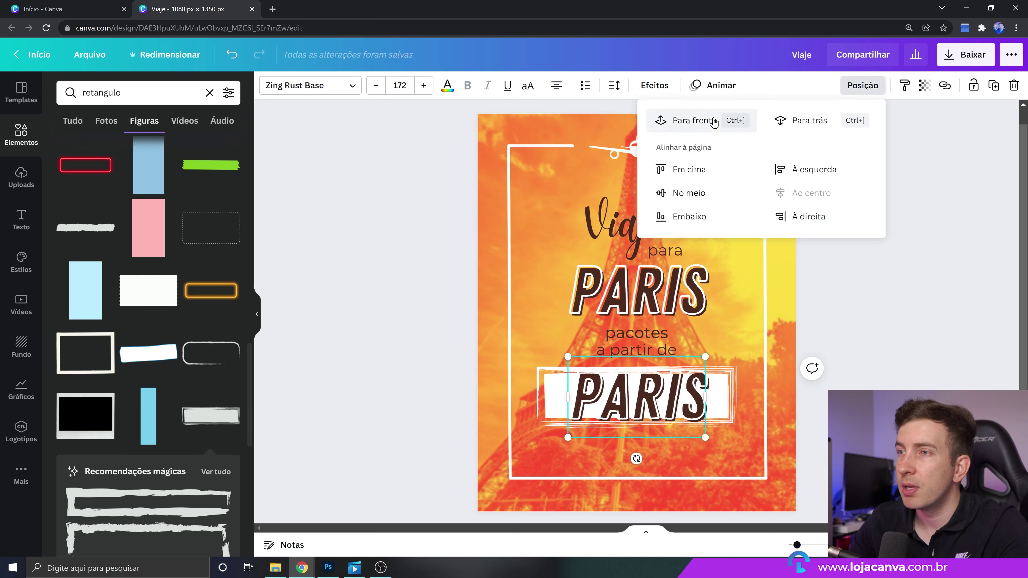
# Replace the copied "PARIS" text on the white rectangle with the price "R$ 3 MIL"
pyautogui.doubleClick(679, 388)
pyautogui.write('R')
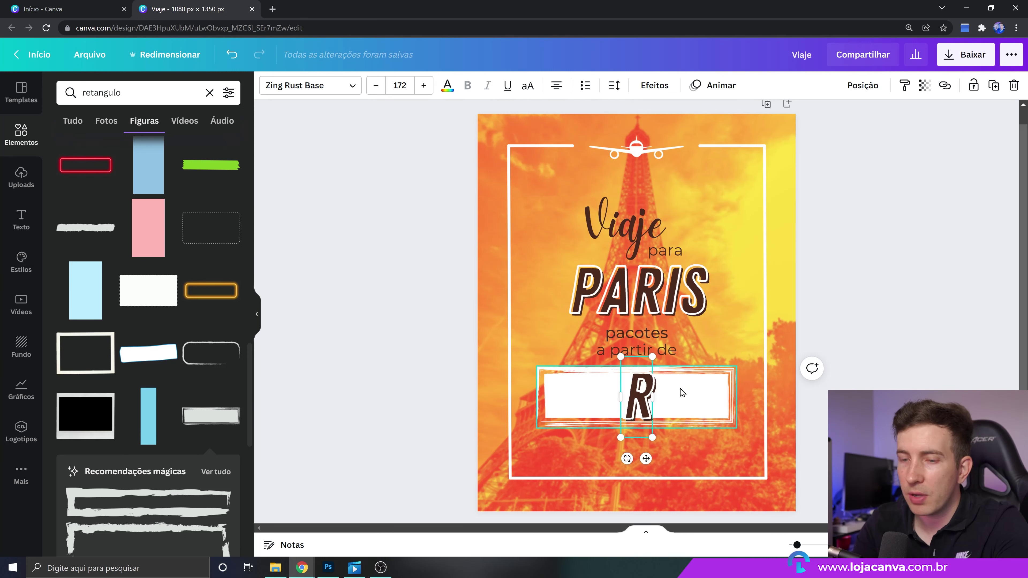
pyautogui.write('$ 3')
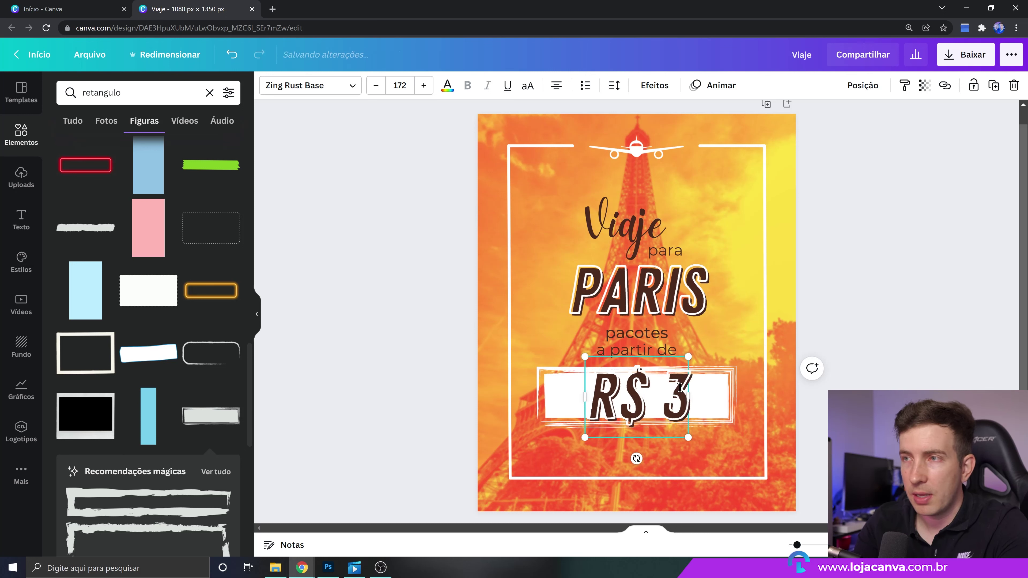
pyautogui.write('.00')
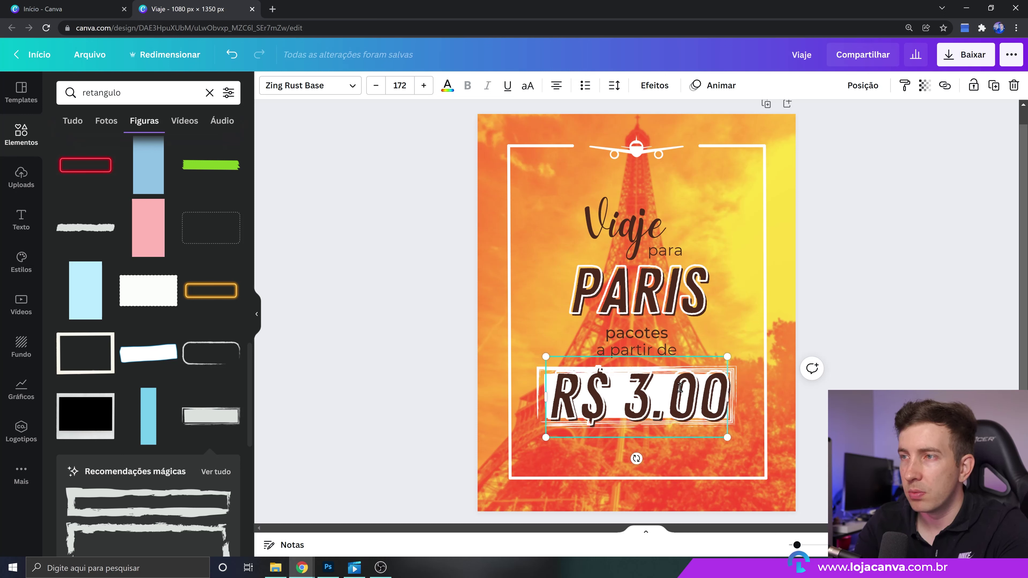
pyautogui.press('BackSpace')
pyautogui.press('BackSpace')
pyautogui.press('BackSpace')
pyautogui.write('MIL')
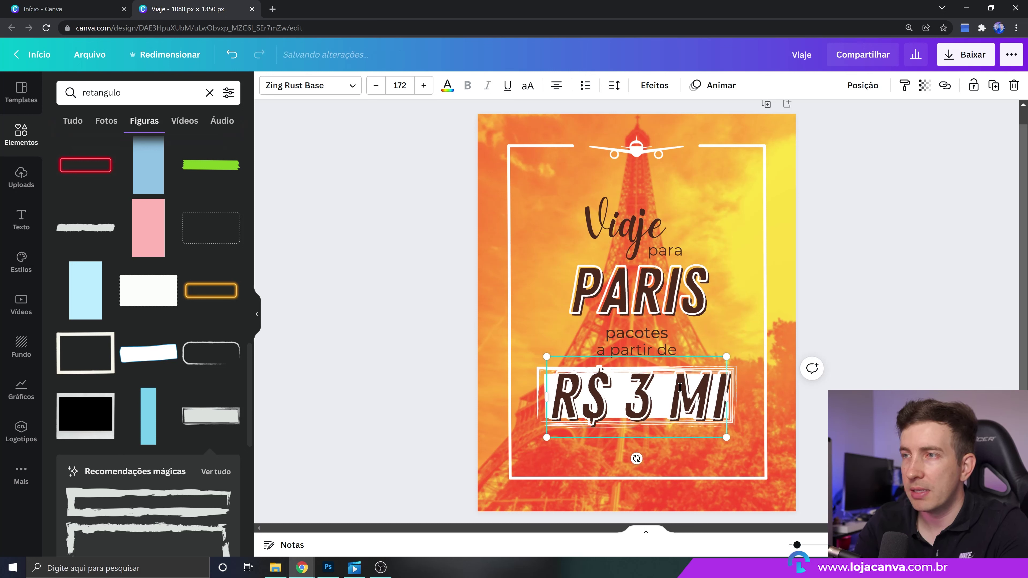
# Try the price written as "R$ 3.000" and return it to "R$ 3 MIL"
pyautogui.press('BackSpace')
pyautogui.press('BackSpace')
pyautogui.press('BackSpace')
pyautogui.press('BackSpace')
pyautogui.write('.000')
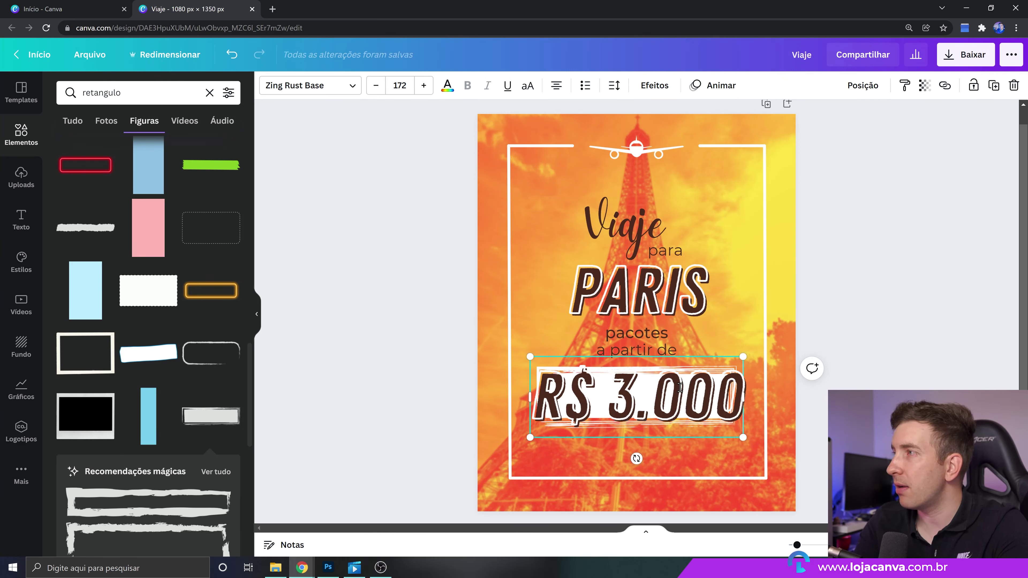
pyautogui.press('BackSpace')
pyautogui.press('BackSpace')
pyautogui.press('BackSpace')
pyautogui.press('BackSpace')
pyautogui.write('MIL')
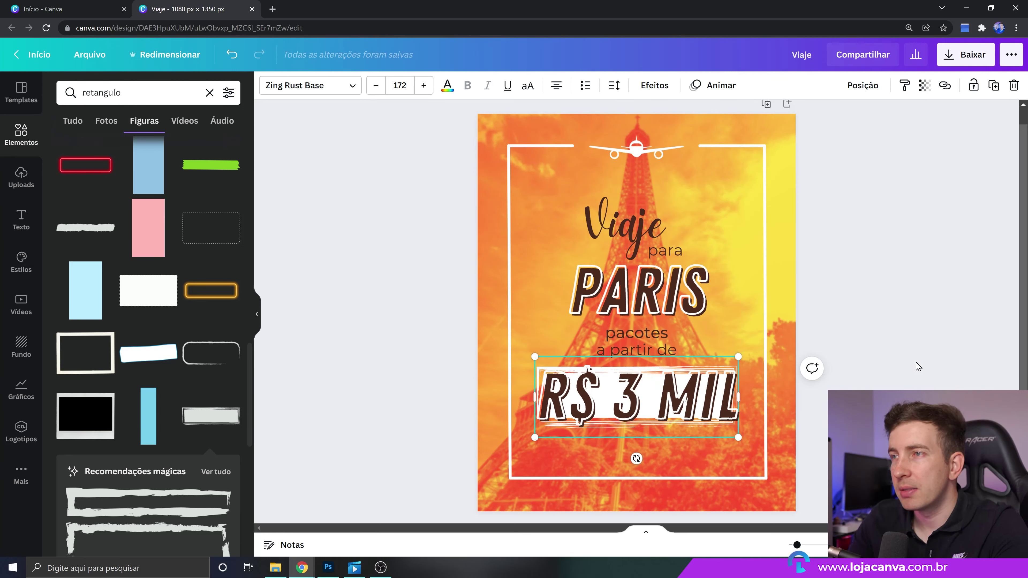
# Reduce the "R$ 3 MIL" text to size 116 and shrink the brushed rectangle slightly so the price fits inside it
pyautogui.click(731, 372)
pyautogui.moveTo(735, 368); pyautogui.dragTo(723, 401)
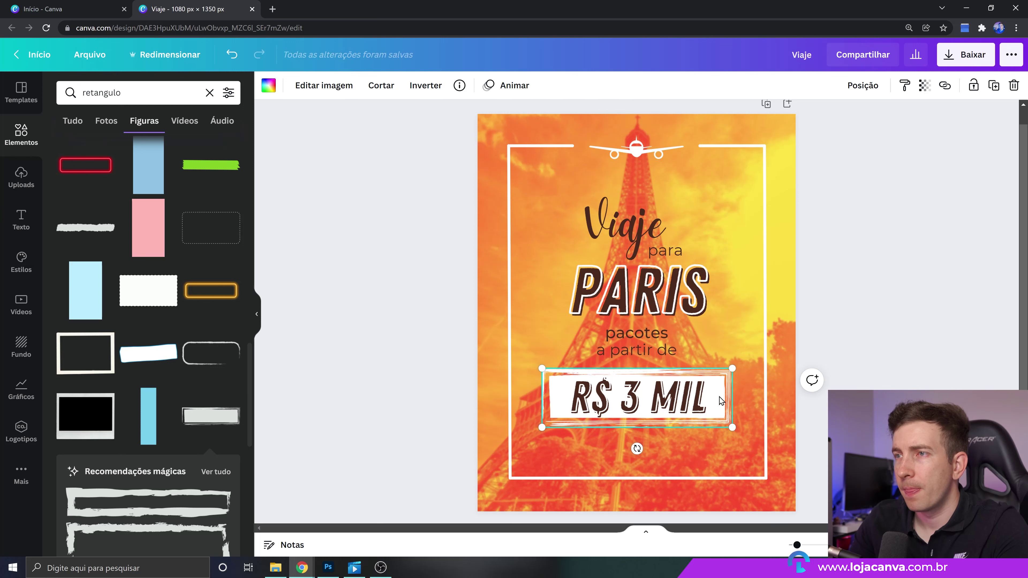
pyautogui.click(712, 400)
pyautogui.click(921, 356)
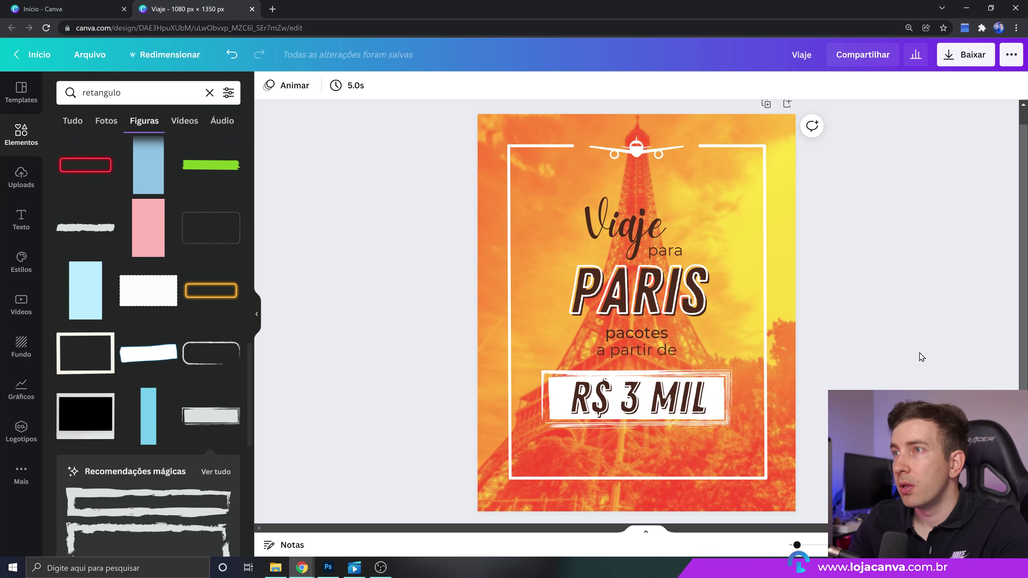
# Italicize the "pacotes a partir de" and "para" texts
pyautogui.click(640, 345)
pyautogui.click(487, 85)
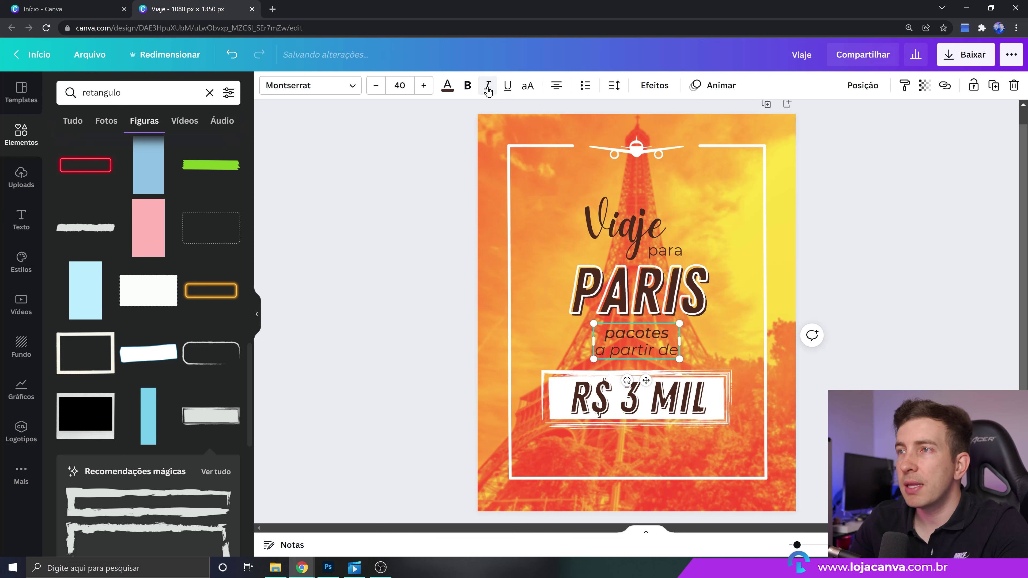
pyautogui.click(675, 251)
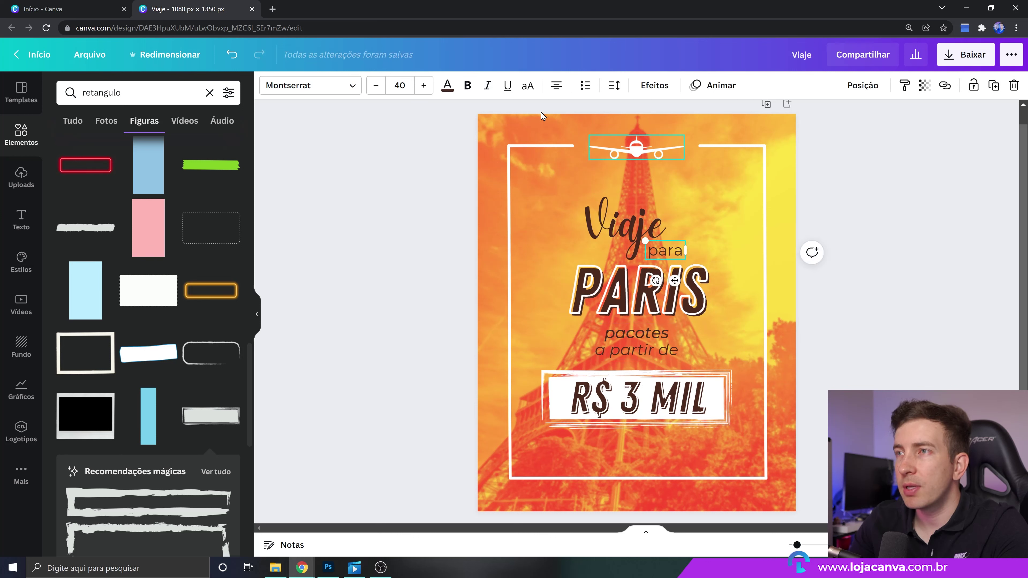
pyautogui.click(487, 86)
# Move the "pacotes a partir de" text and the price with its rectangle slightly up, closer to "PARIS"
pyautogui.click(637, 342)
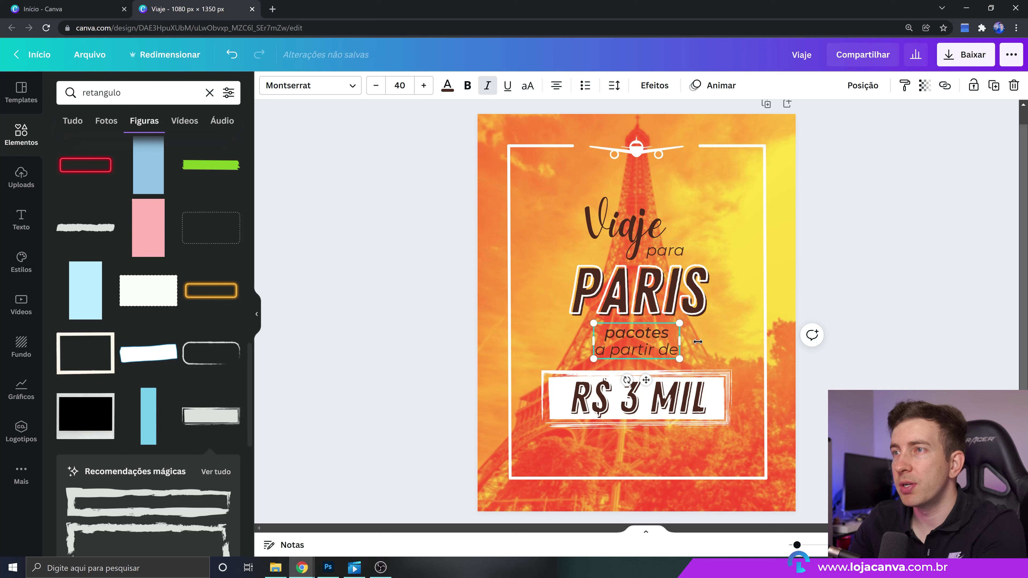
pyautogui.click(697, 391)
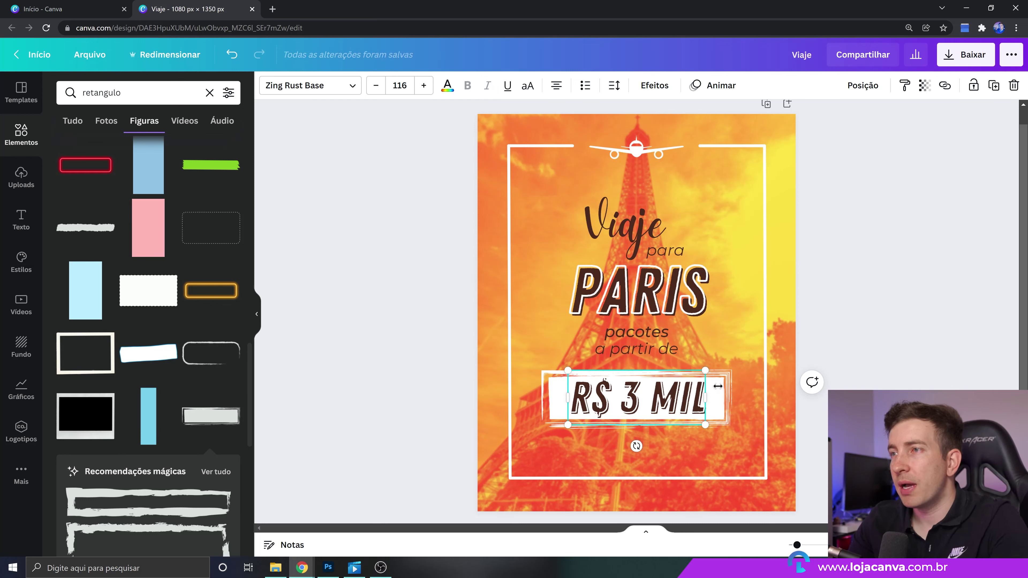
pyautogui.keyDown('shift'); pyautogui.click(728, 386); pyautogui.keyUp('shift')
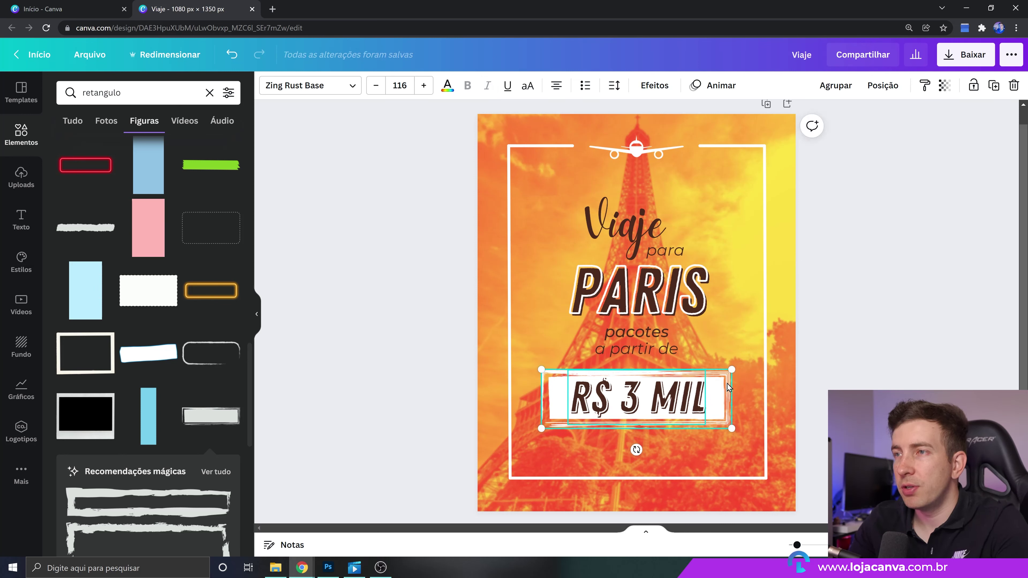
pyautogui.press('Up')
pyautogui.press('Up')
pyautogui.press('Up')
pyautogui.press('Up')
pyautogui.press('Up')
pyautogui.press('Up')
pyautogui.press('Up')
pyautogui.press('Up')
pyautogui.press('Up')
pyautogui.press('Up')
pyautogui.press('Up')
pyautogui.press('Up')
pyautogui.press('Up')
pyautogui.press('Up')
pyautogui.press('Up')
pyautogui.press('Up')
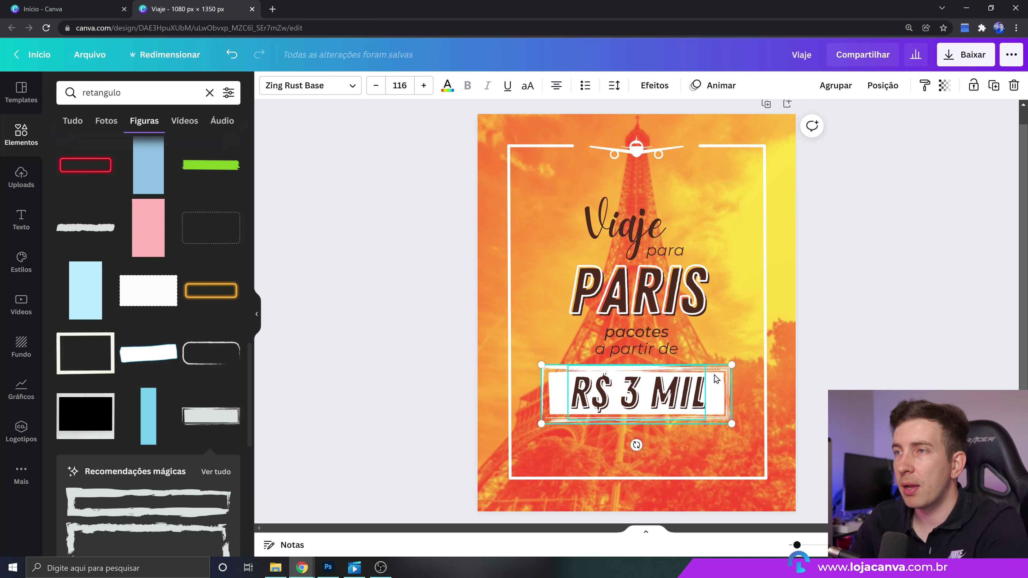
pyautogui.click(658, 342)
pyautogui.moveTo(660, 340); pyautogui.dragTo(660, 339)
pyautogui.click(690, 393)
pyautogui.keyDown('shift'); pyautogui.click(728, 378); pyautogui.keyUp('shift')
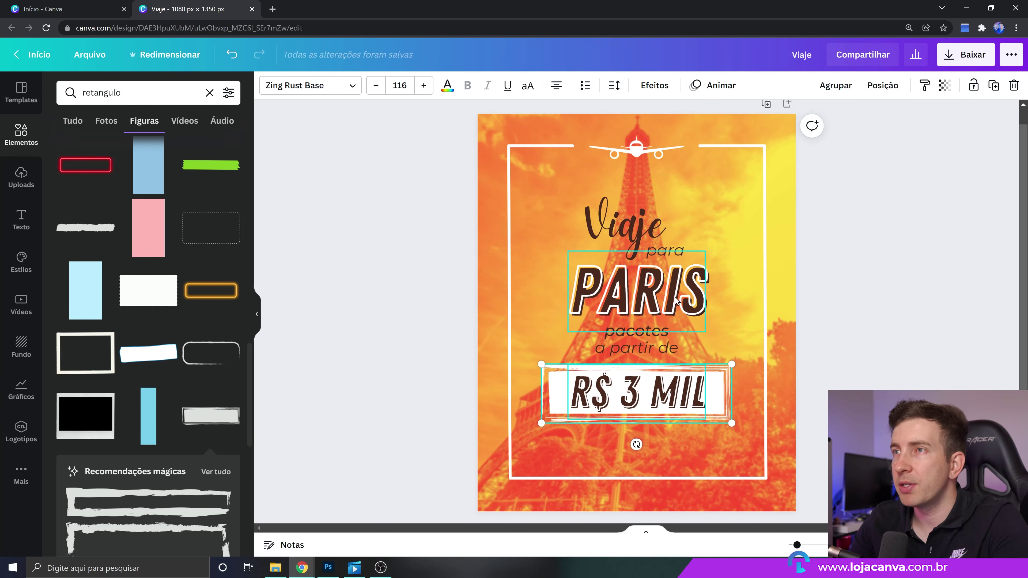
# Select all the texts together with the price rectangle and move them slightly down inside the frame
pyautogui.click(630, 232)
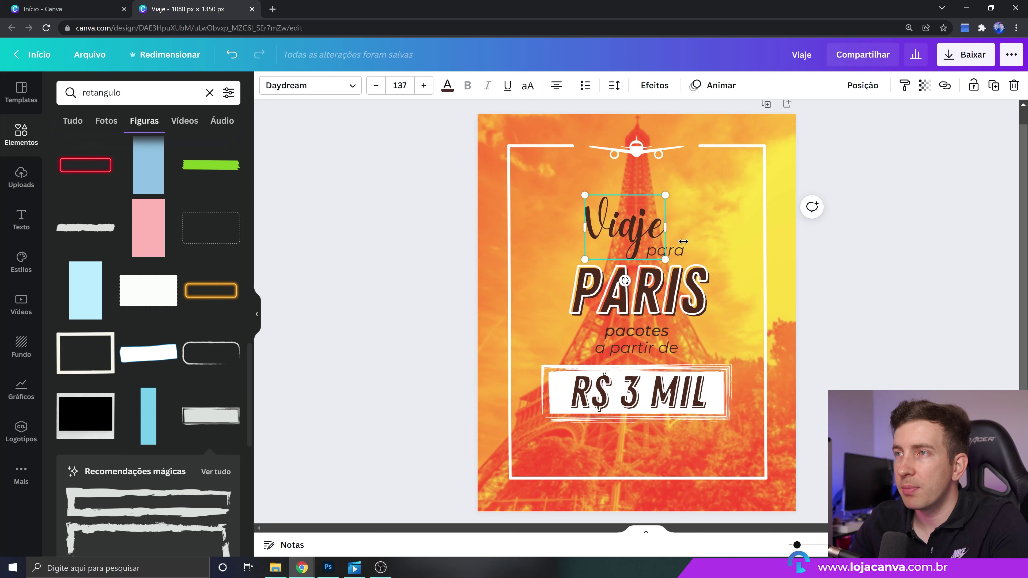
pyautogui.keyDown('shift'); pyautogui.click(684, 248); pyautogui.keyUp('shift')
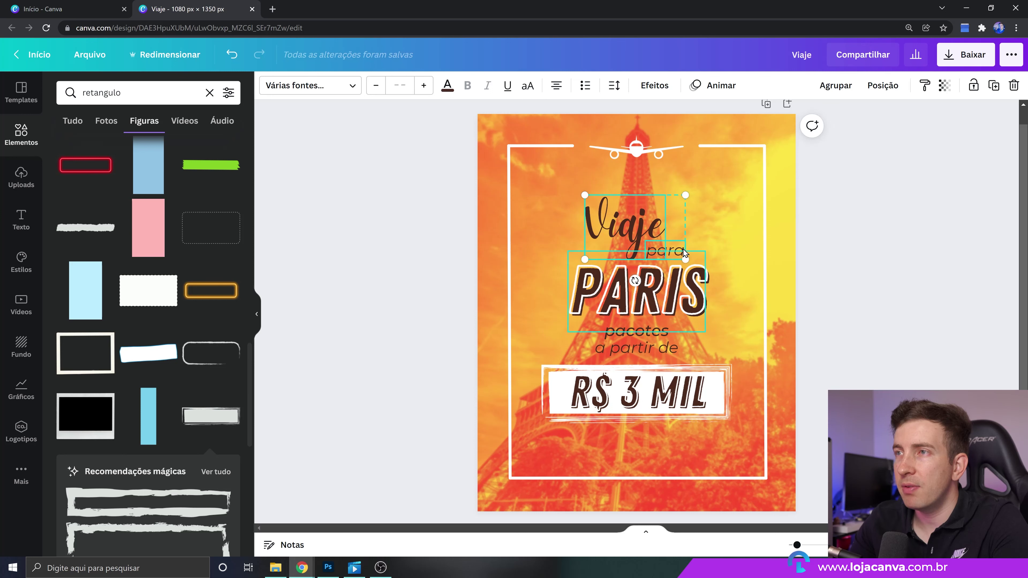
pyautogui.keyDown('shift'); pyautogui.click(703, 287); pyautogui.keyUp('shift')
pyautogui.keyDown('shift'); pyautogui.click(659, 340); pyautogui.keyUp('shift')
pyautogui.keyDown('shift'); pyautogui.click(721, 390); pyautogui.keyUp('shift')
pyautogui.keyDown('shift'); pyautogui.click(722, 390); pyautogui.keyUp('shift')
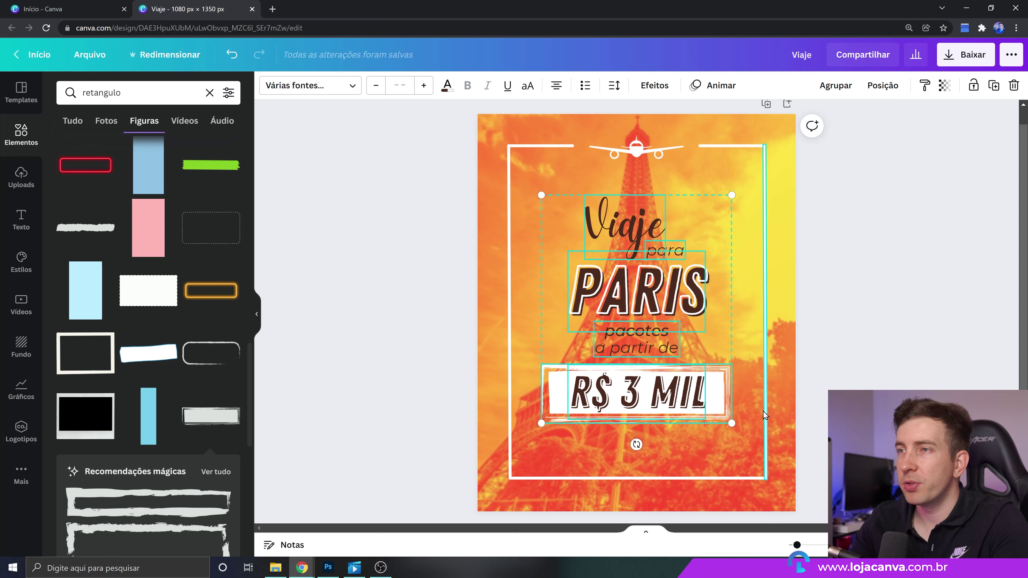
pyautogui.moveTo(664, 379); pyautogui.dragTo(664, 382)
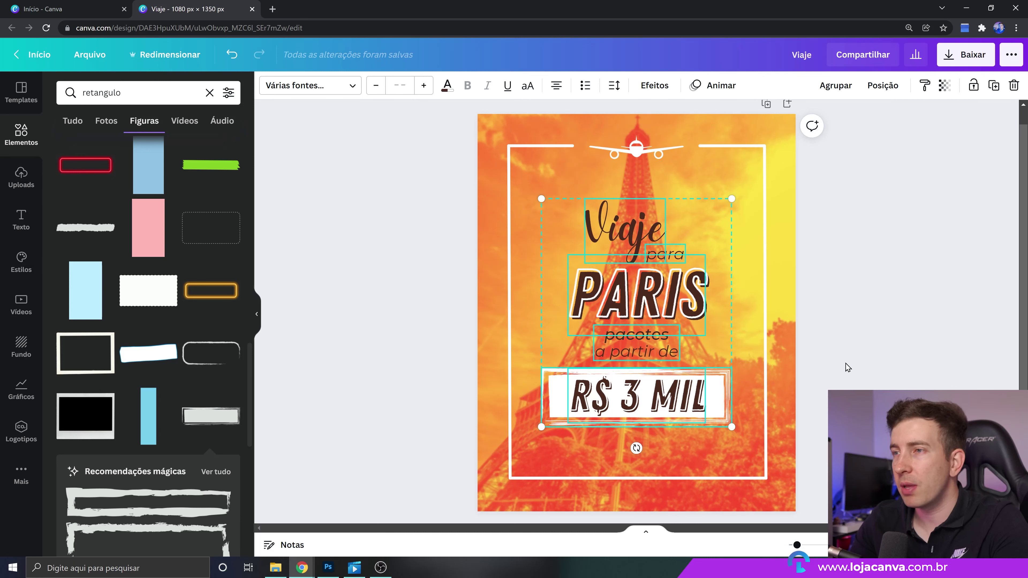
pyautogui.click(896, 351)
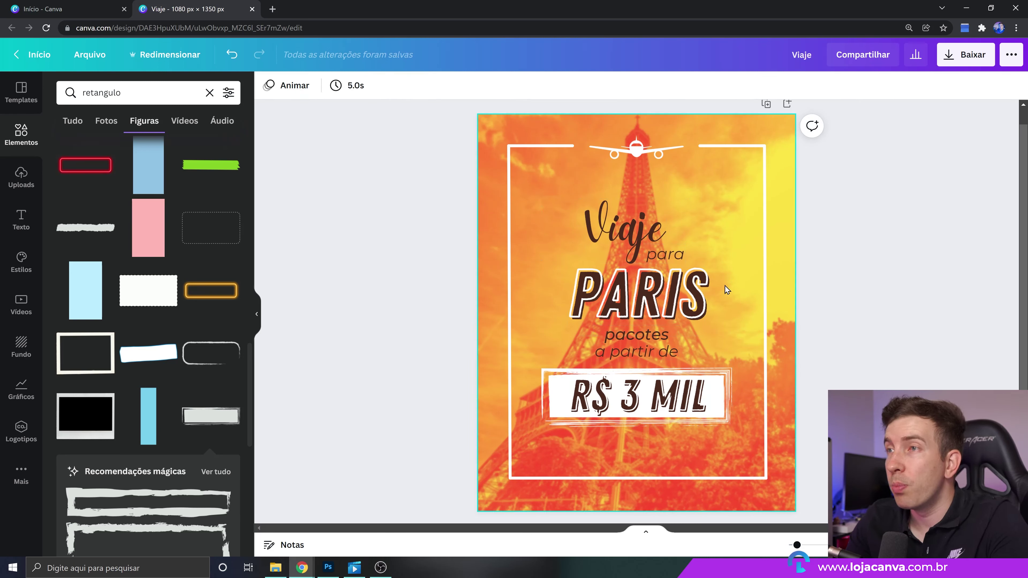
# Enlarge all the texts and the price rectangle together, keeping the block centered in the frame
pyautogui.click(658, 243)
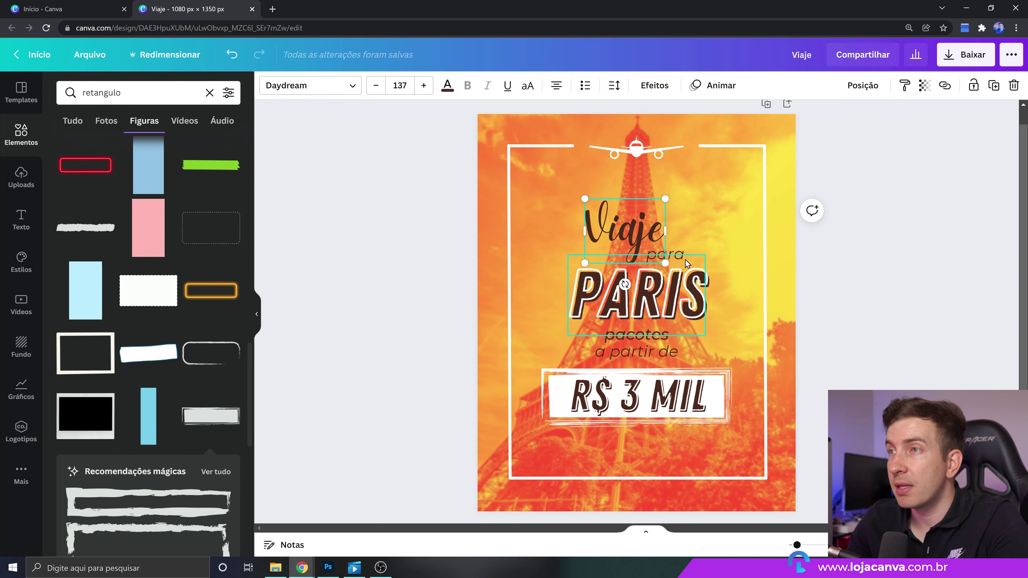
pyautogui.moveTo(683, 250); pyautogui.dragTo(669, 351)
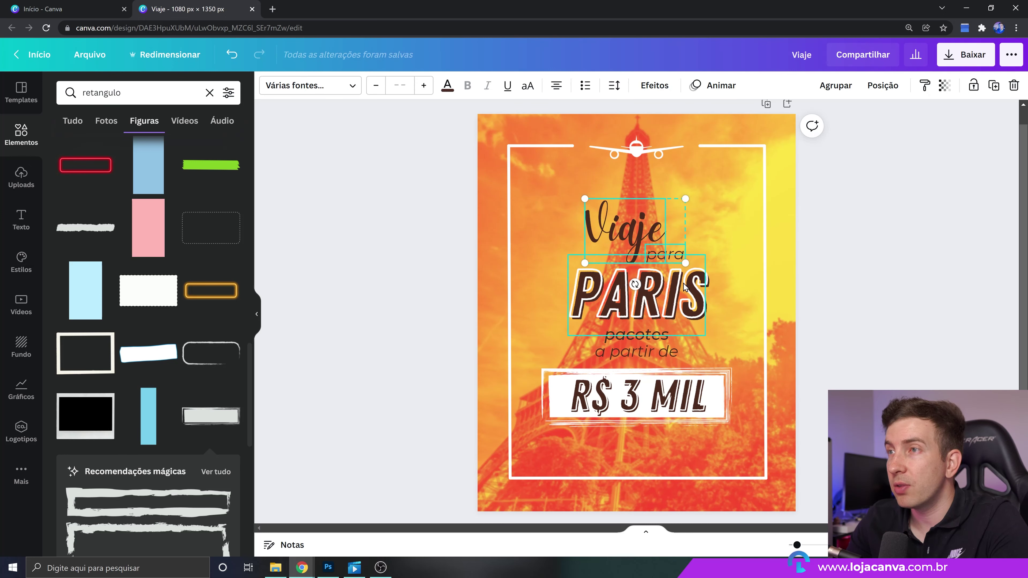
pyautogui.keyDown('shift'); pyautogui.click(727, 401); pyautogui.keyUp('shift')
pyautogui.moveTo(733, 205); pyautogui.dragTo(749, 187)
pyautogui.click(882, 250)
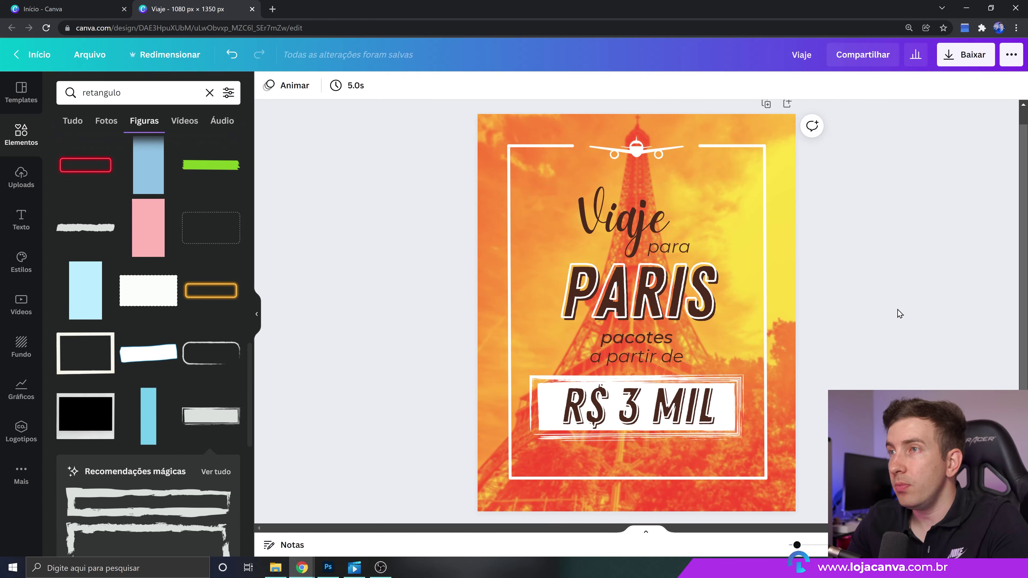
# Apply the Violet Duotone effect to the Eiffel Tower background photo
pyautogui.click(788, 244)
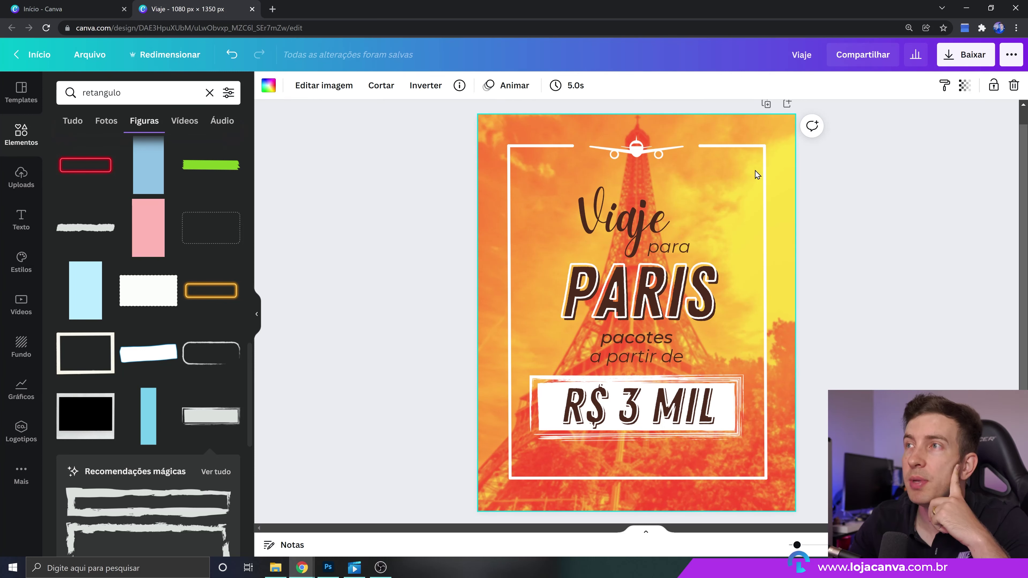
pyautogui.click(323, 85)
pyautogui.scroll(-6, 218, 356)
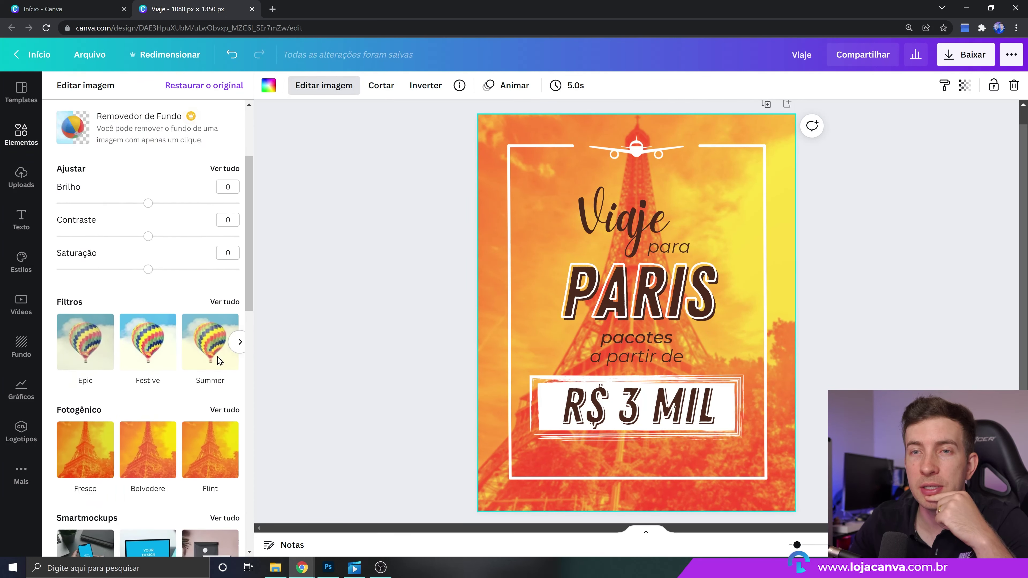
pyautogui.scroll(-5, 213, 368)
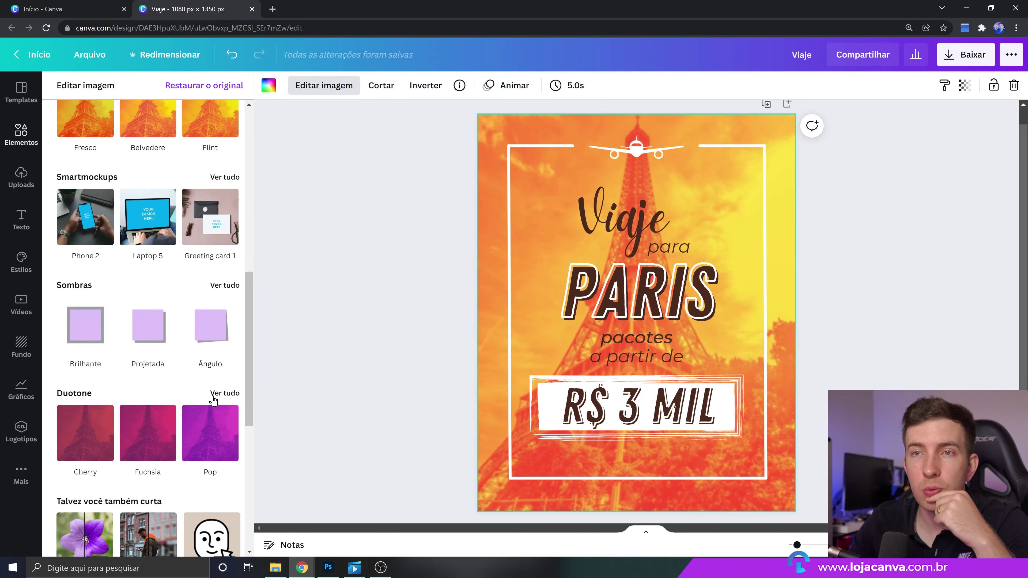
pyautogui.click(216, 395)
pyautogui.click(159, 315)
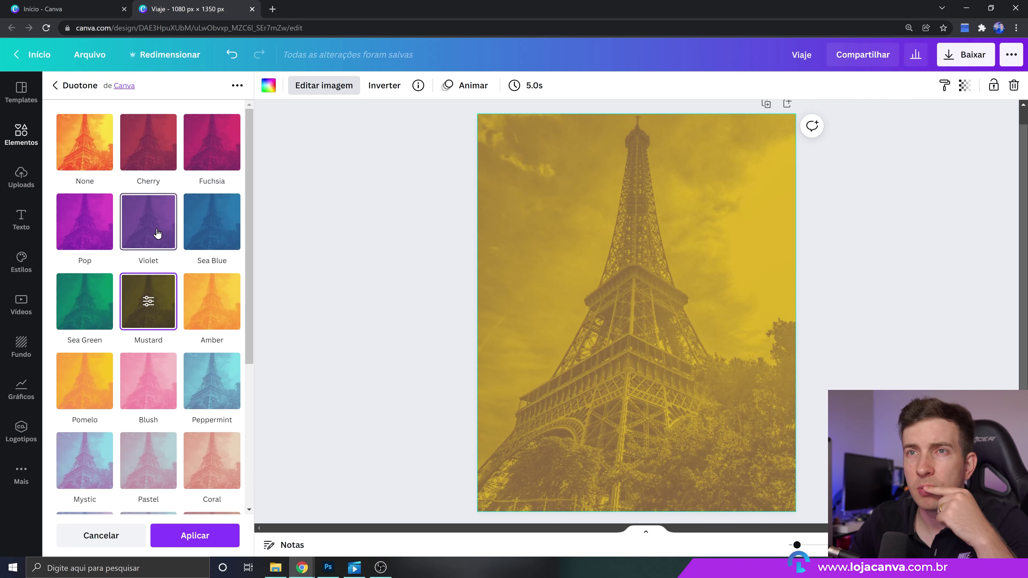
pyautogui.click(160, 243)
pyautogui.click(218, 540)
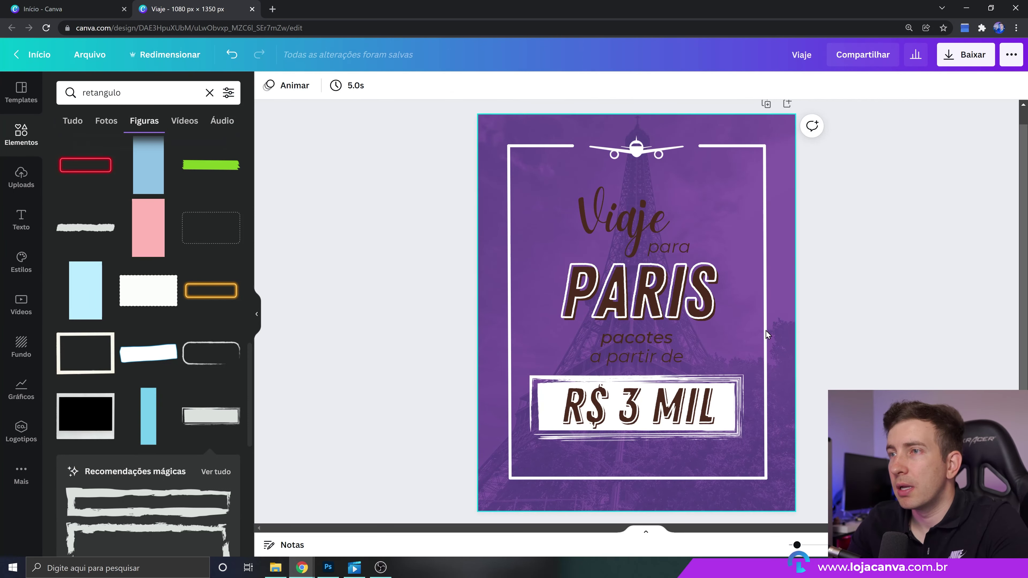
# Recolour the "Viaje" text, trying the yellow and orange default colours and ending on the darker orange
pyautogui.click(646, 216)
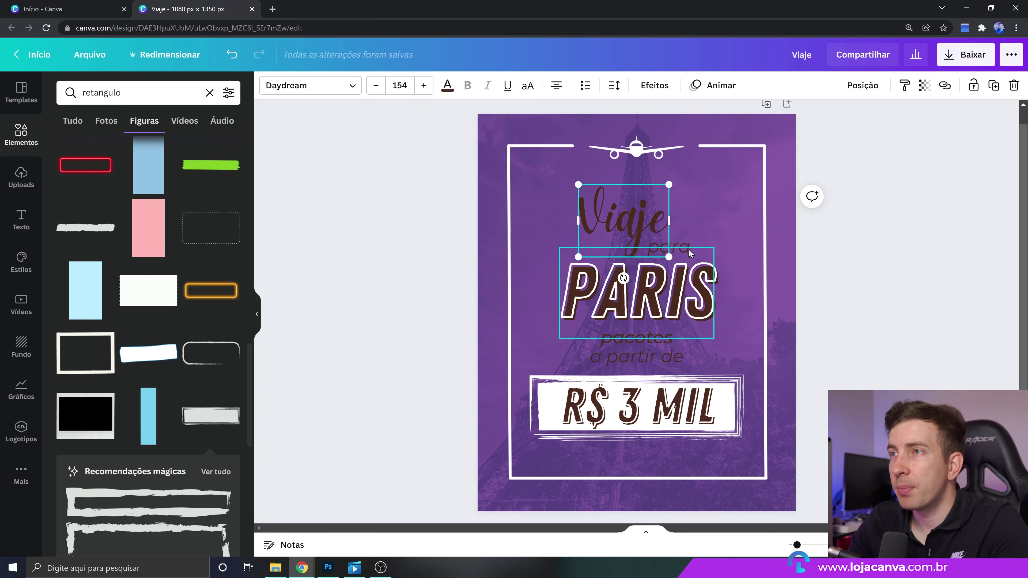
pyautogui.click(447, 86)
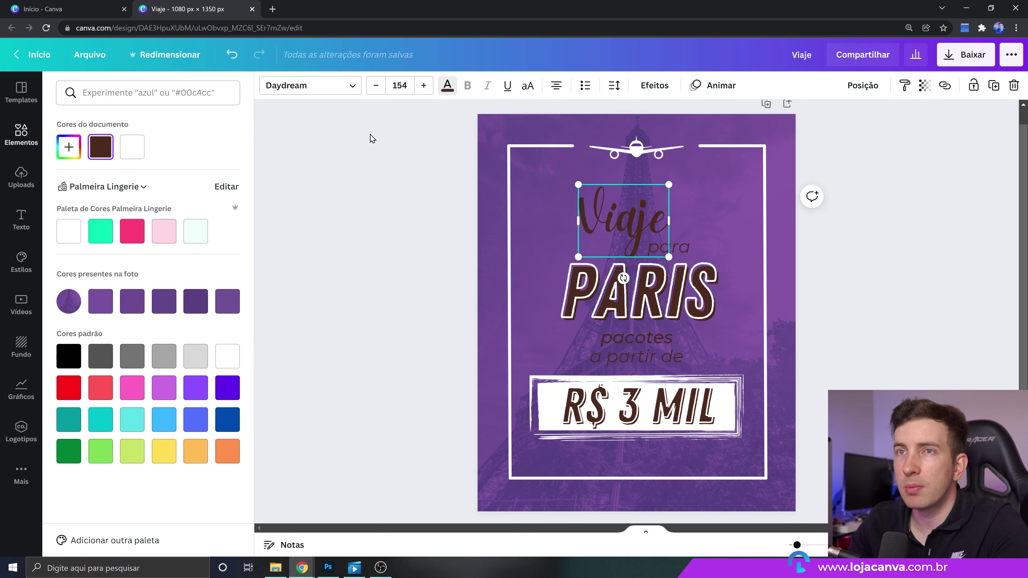
pyautogui.click(157, 453)
pyautogui.click(192, 451)
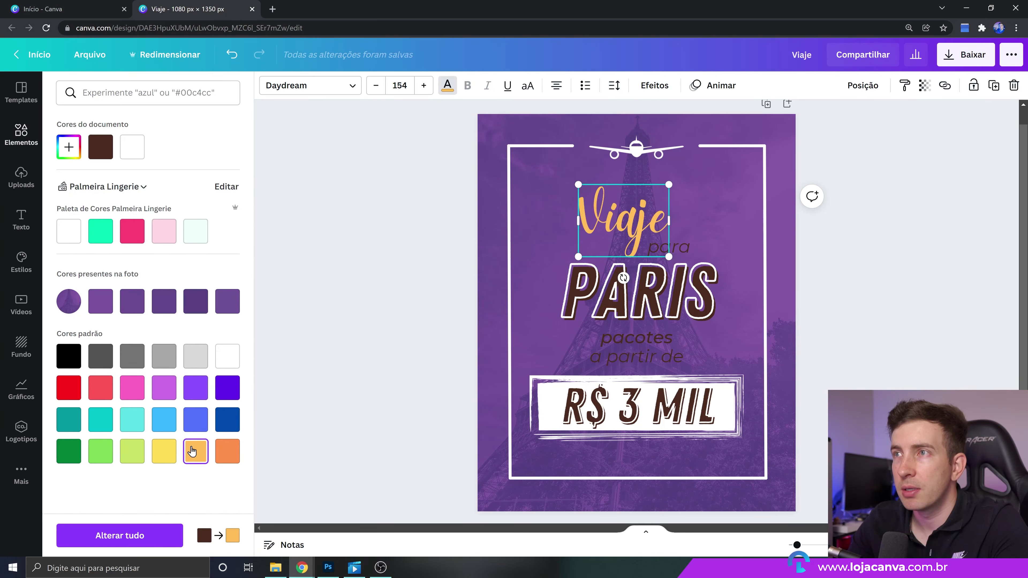
pyautogui.click(231, 451)
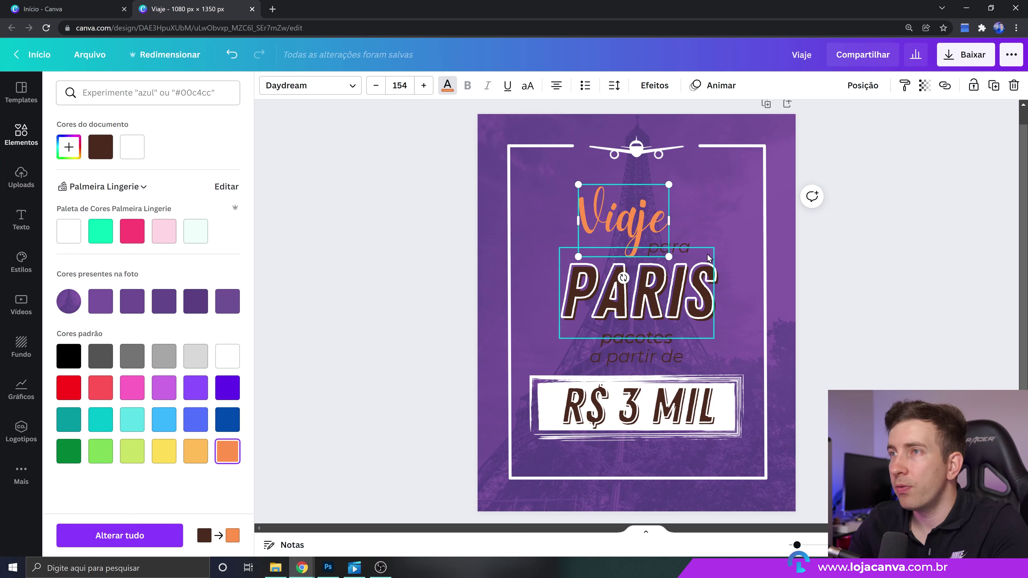
# Set the "PARIS" Desalinhado effect colour and the "Viaje" text colour to the strong pink of the Palmeira Lingerie palette
pyautogui.click(631, 291)
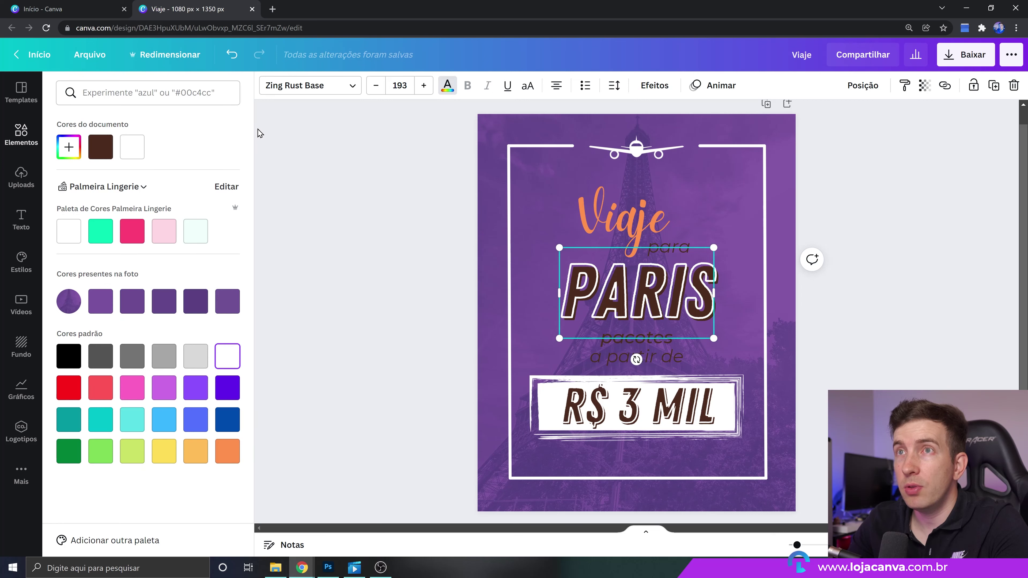
pyautogui.click(654, 85)
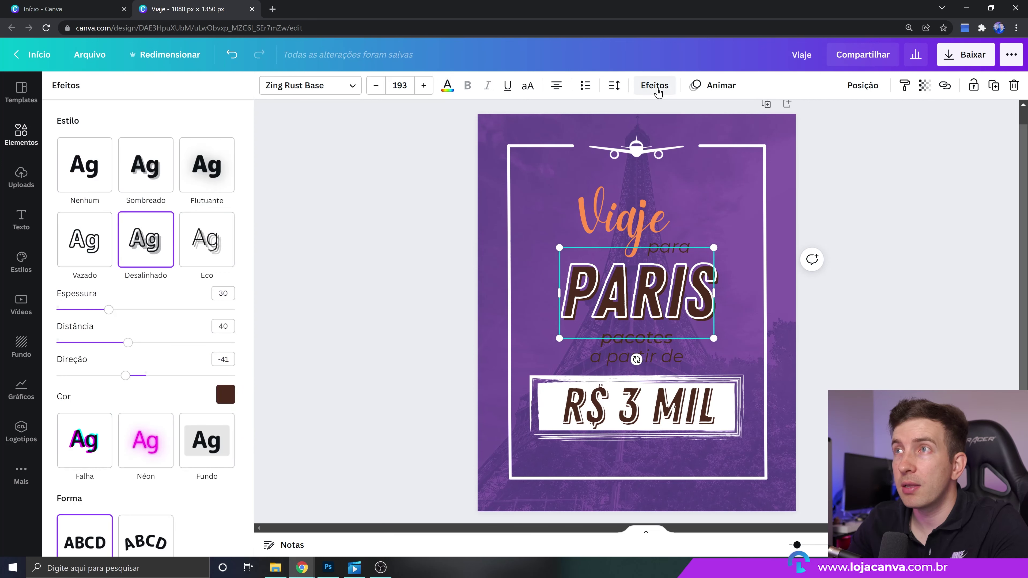
pyautogui.click(225, 395)
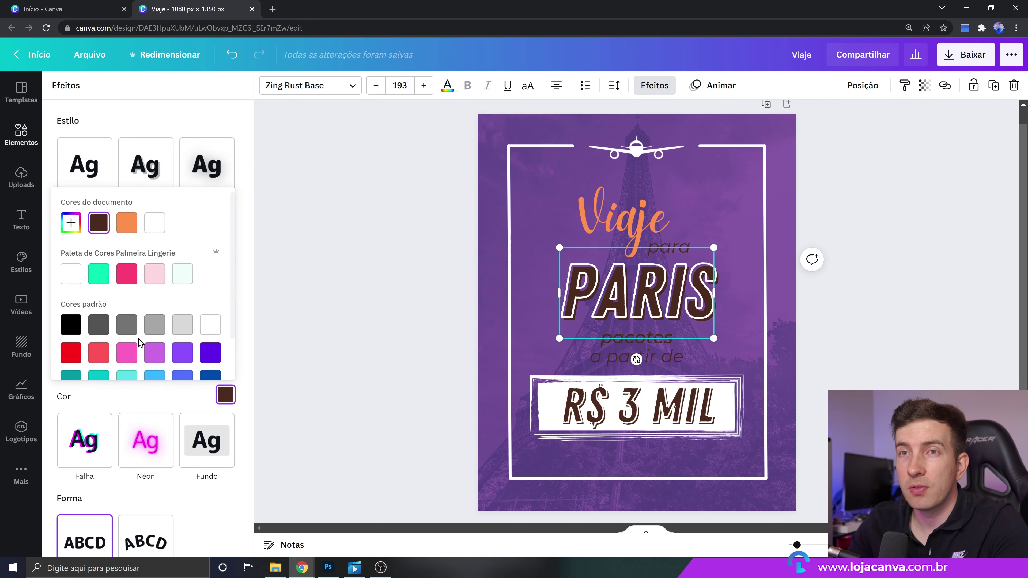
pyautogui.click(126, 223)
pyautogui.click(127, 274)
pyautogui.click(623, 219)
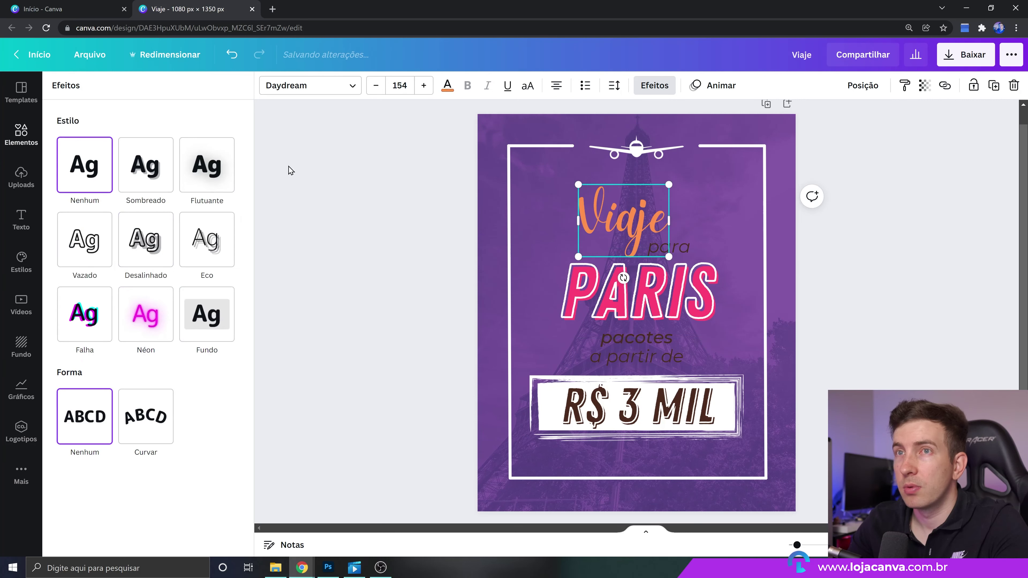
pyautogui.click(448, 85)
pyautogui.click(132, 230)
# Make the price's effect colour strong pink and turn the "para" and "pacotes a partir de" texts white
pyautogui.click(651, 398)
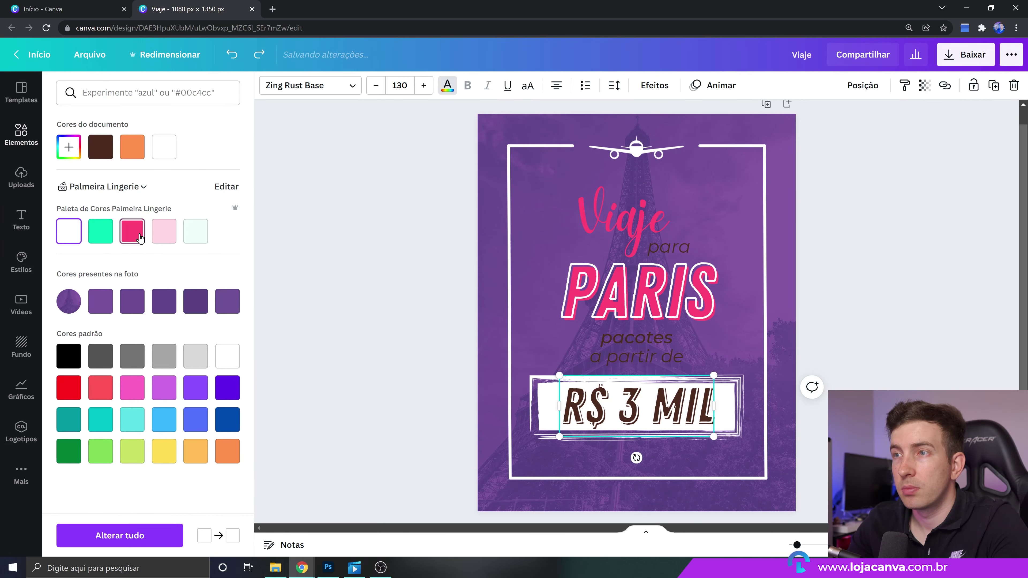
pyautogui.click(671, 246)
pyautogui.click(635, 344)
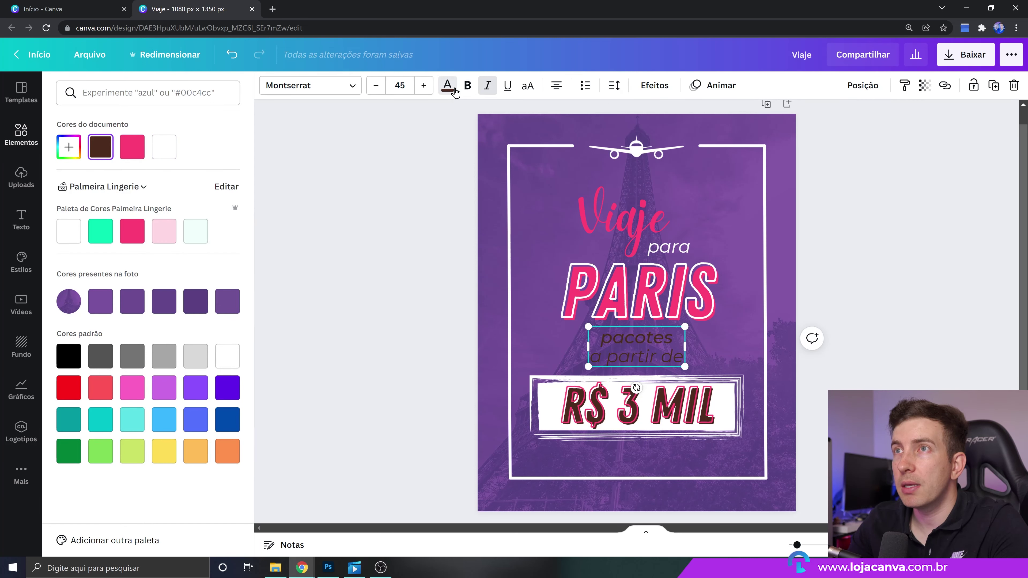
pyautogui.click(456, 92)
pyautogui.click(447, 86)
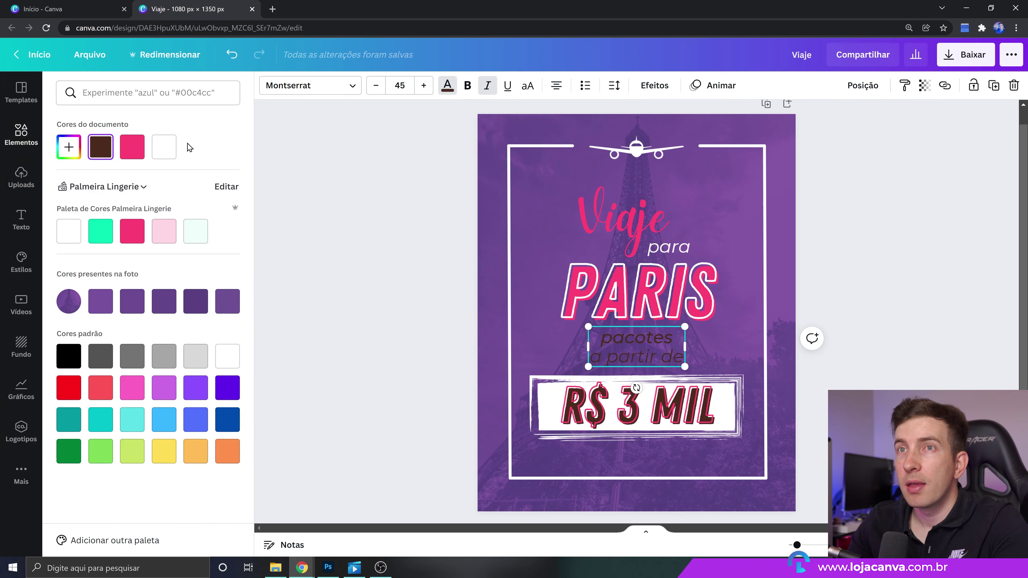
pyautogui.click(164, 146)
pyautogui.click(390, 279)
pyautogui.click(390, 279)
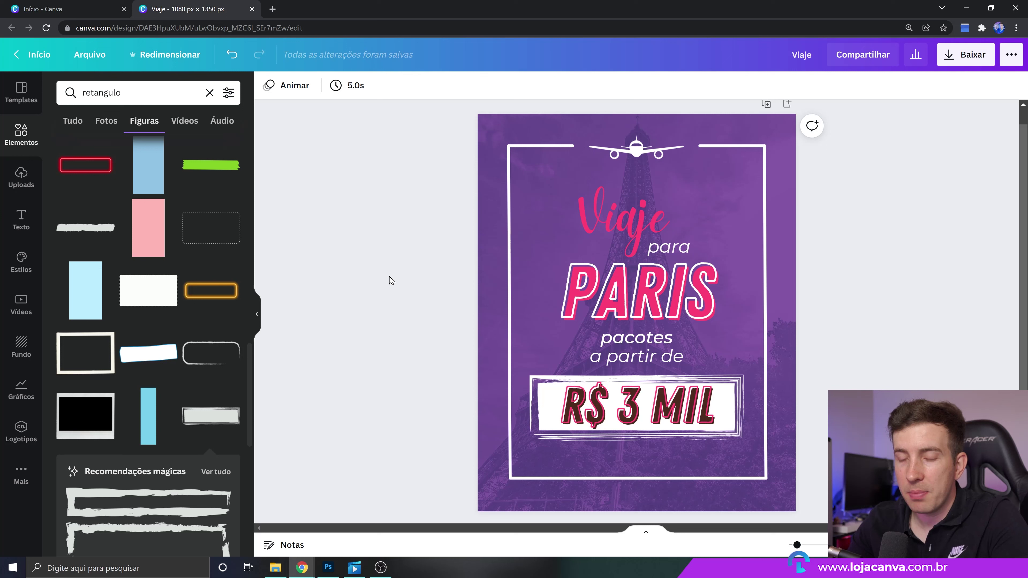
# Undo all the text recolouring and the Violet Duotone, going back to the orange and yellow Eiffel Tower background
pyautogui.hotkey('ctrl', 'z')
pyautogui.hotkey('ctrl', 'z')
pyautogui.hotkey('ctrl', 'z')
pyautogui.hotkey('ctrl', 'z')
pyautogui.hotkey('ctrl', 'z')
pyautogui.hotkey('ctrl', 'z')
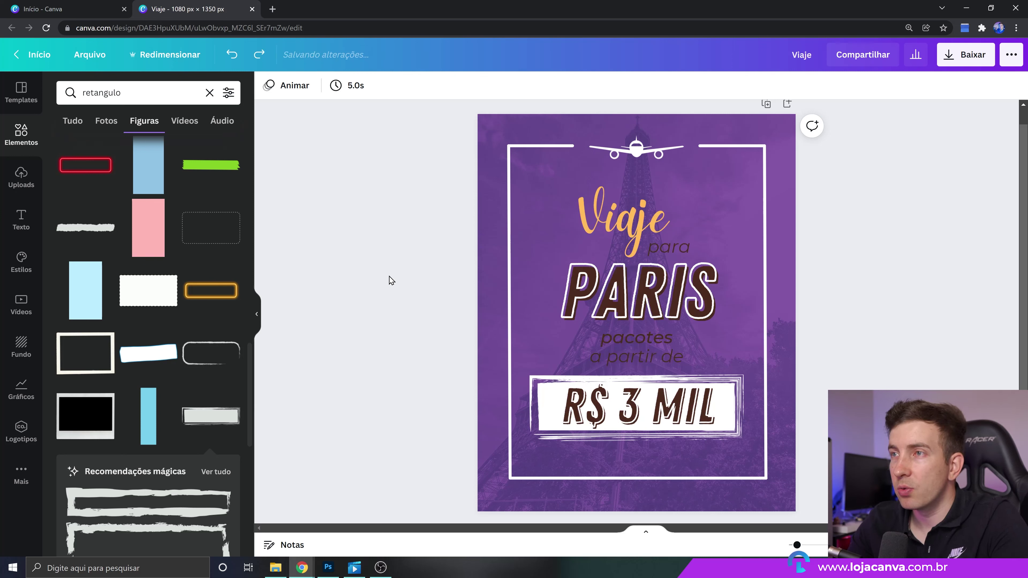
pyautogui.hotkey('ctrl', 'z')
pyautogui.hotkey('ctrl', 'z')
pyautogui.hotkey('ctrl', 'z')
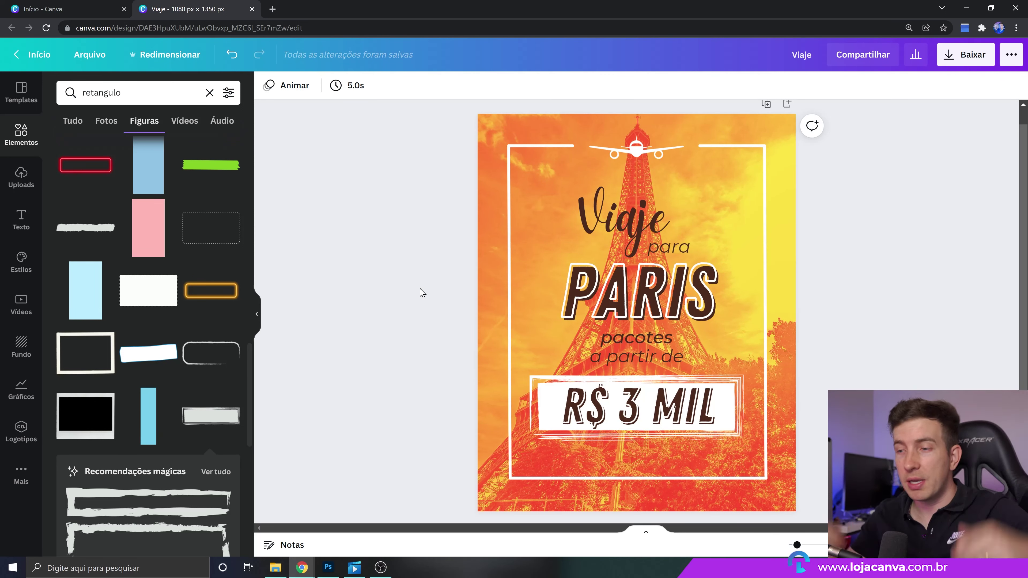
# Search the elements for "ESTRELA", limit the results to Figuras and add the yellow hand-drawn group of three stars
pyautogui.click(23, 136)
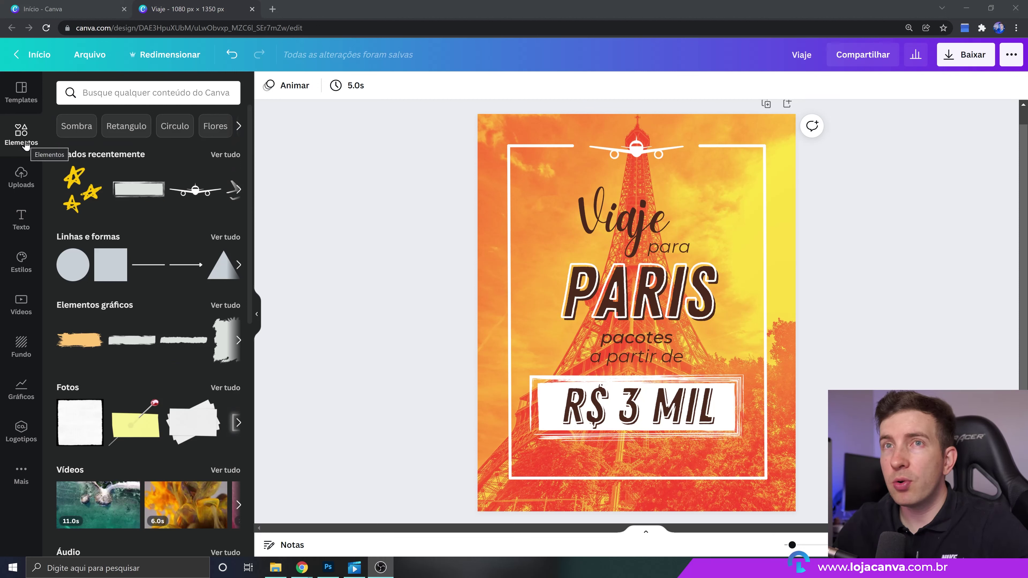
pyautogui.click(111, 101)
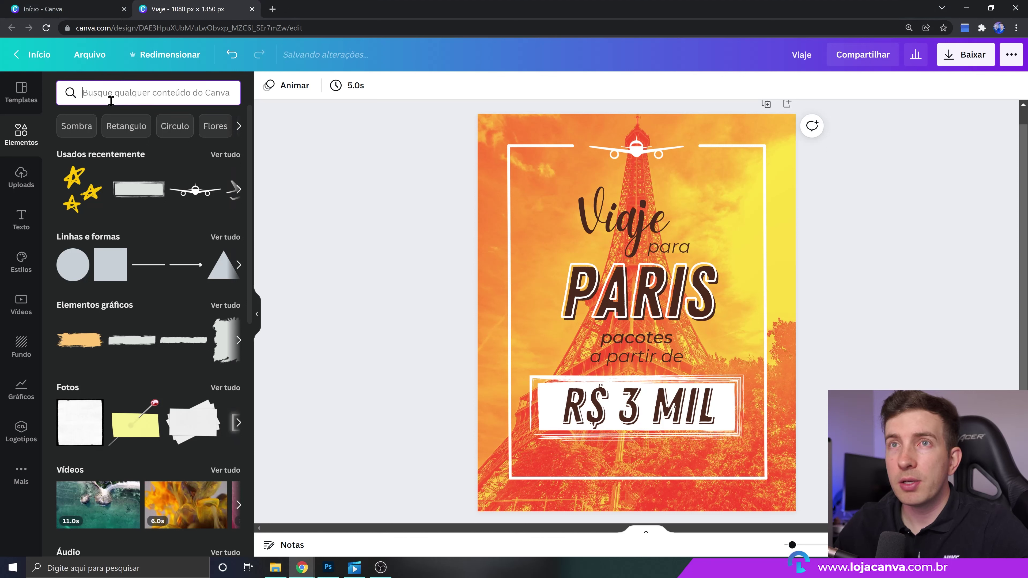
pyautogui.write('ESTRELA')
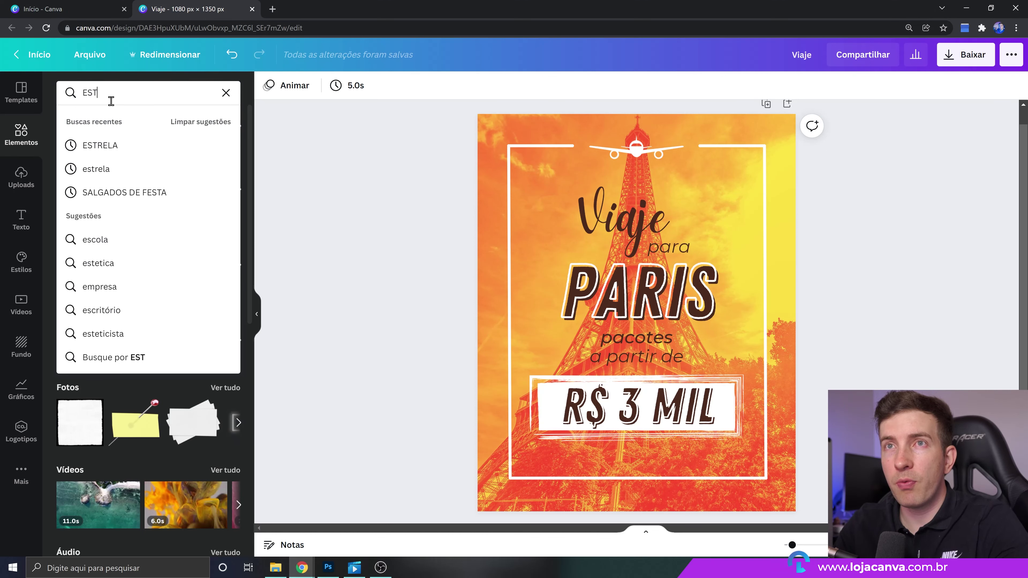
pyautogui.press('Return')
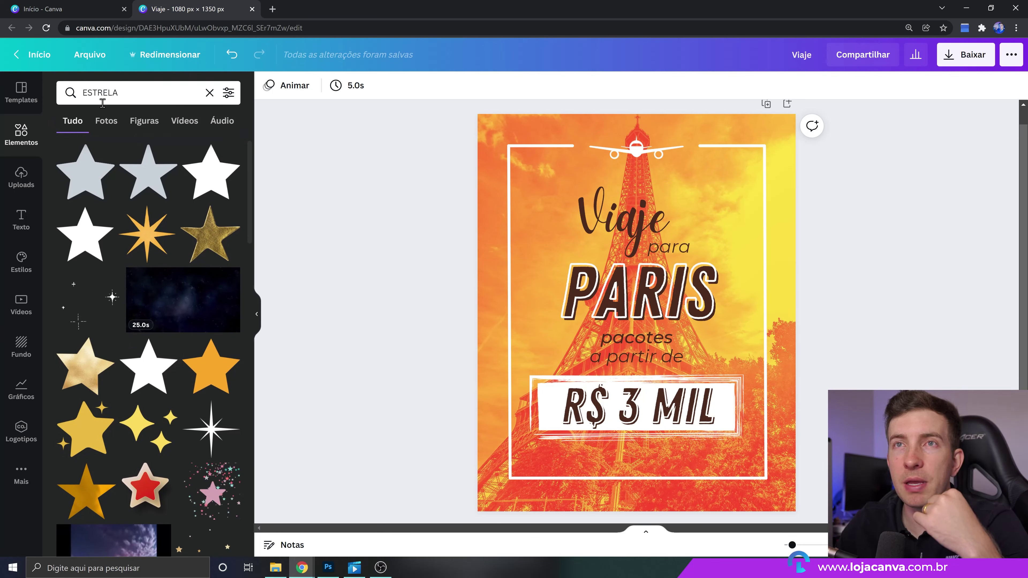
pyautogui.click(143, 120)
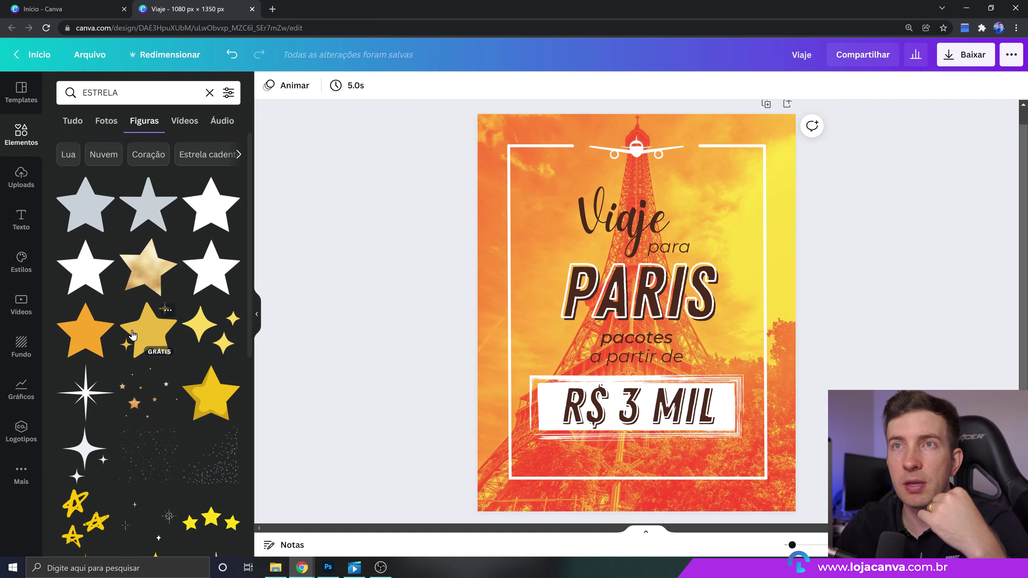
pyautogui.scroll(-3, 141, 305)
pyautogui.scroll(-2, 130, 340)
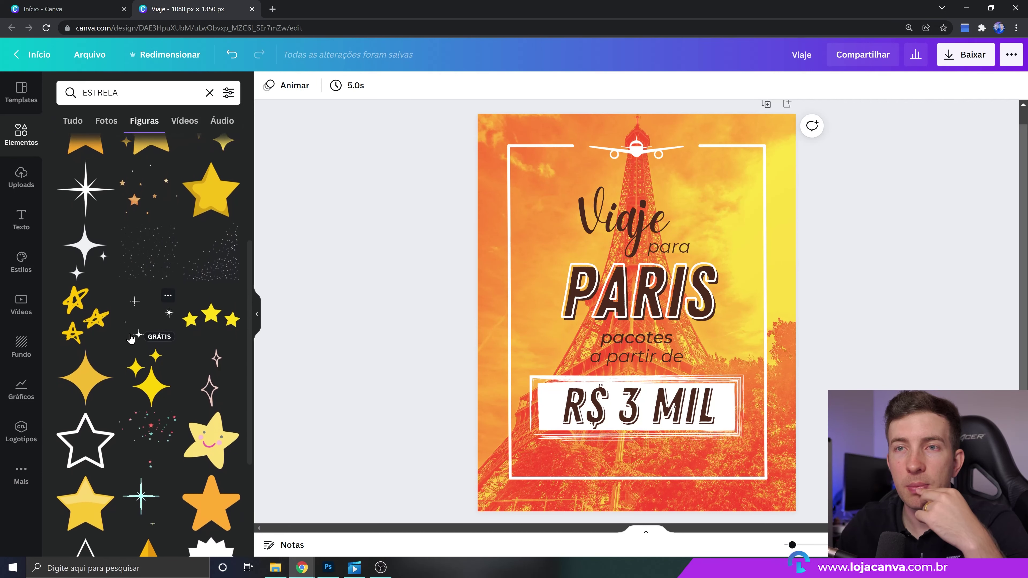
pyautogui.click(83, 303)
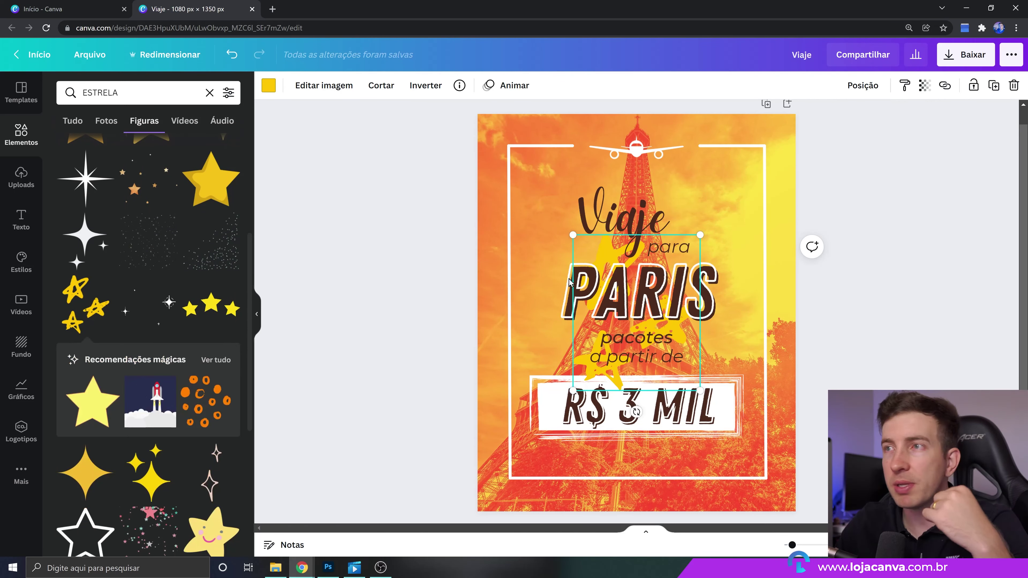
# Recolour the three-star graphic white, then shrink it and place it just above the "P" of "PARIS", beside "Viaje"
pyautogui.click(268, 86)
pyautogui.click(166, 147)
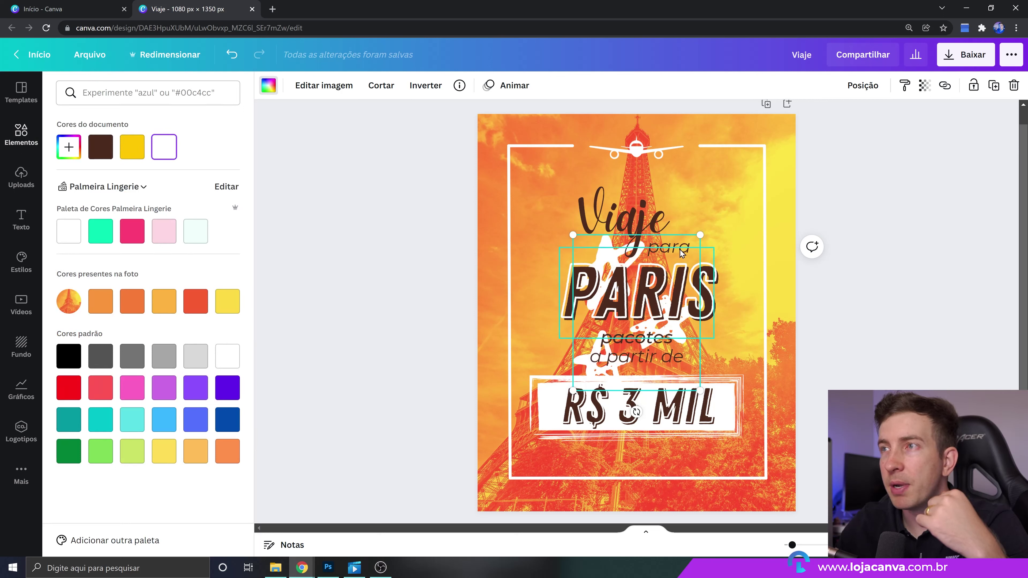
pyautogui.moveTo(699, 235); pyautogui.dragTo(578, 351)
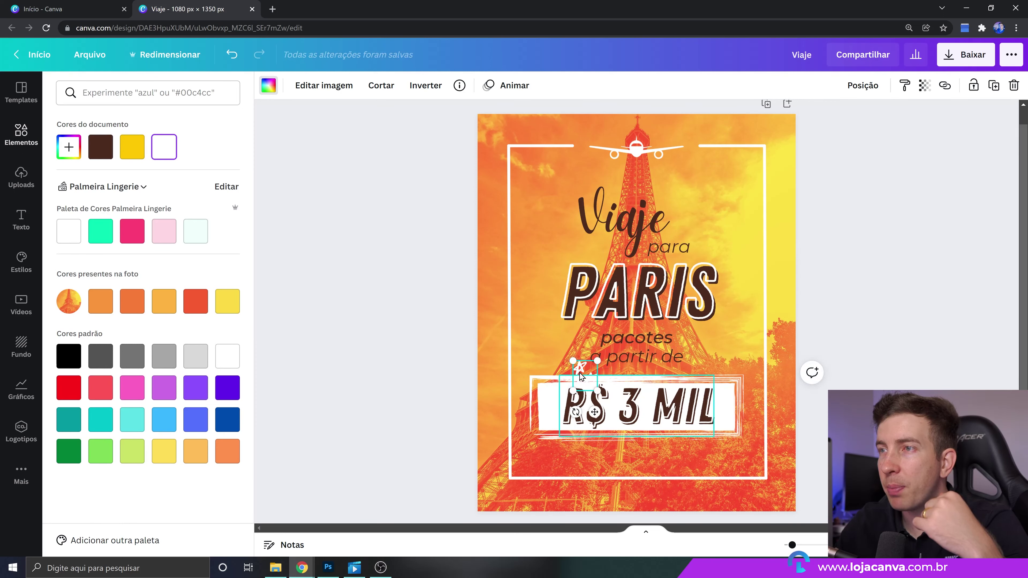
pyautogui.click(590, 409)
pyautogui.click(584, 369)
pyautogui.moveTo(590, 408); pyautogui.dragTo(565, 286)
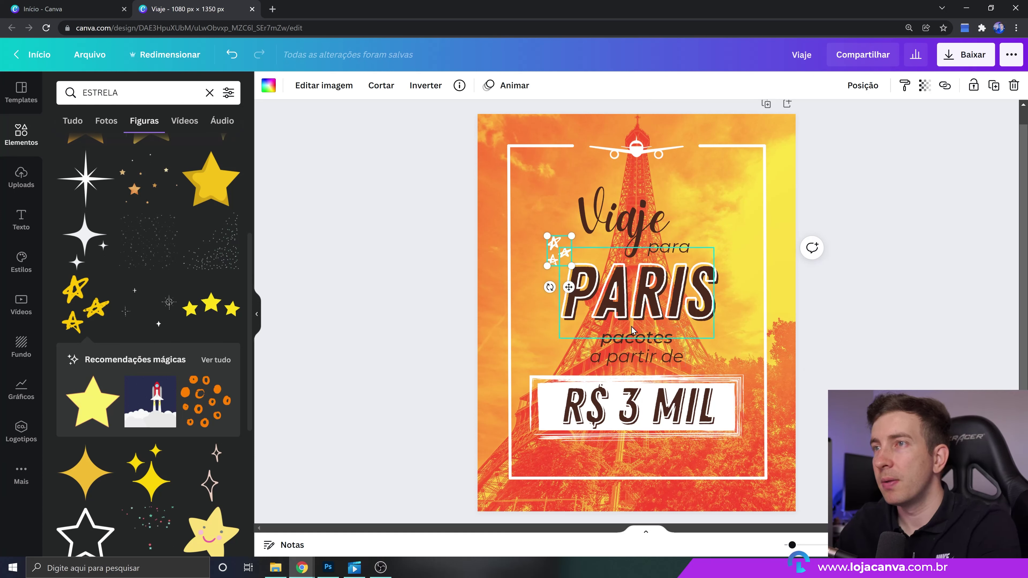
pyautogui.click(887, 326)
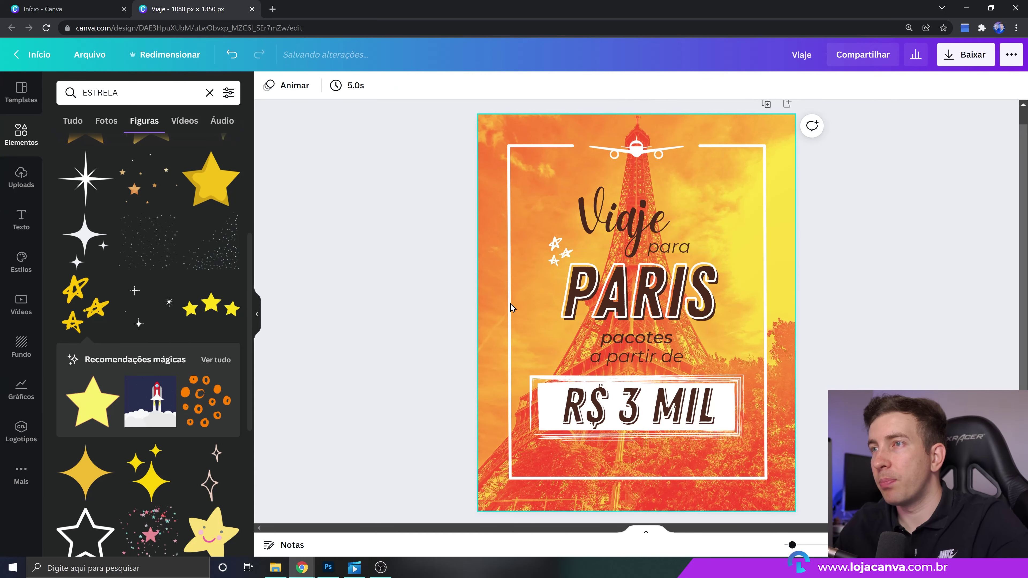
# Duplicate the frame's short top line and place one copy on each side of "PARIS", touching the frame's side borders
pyautogui.click(554, 149)
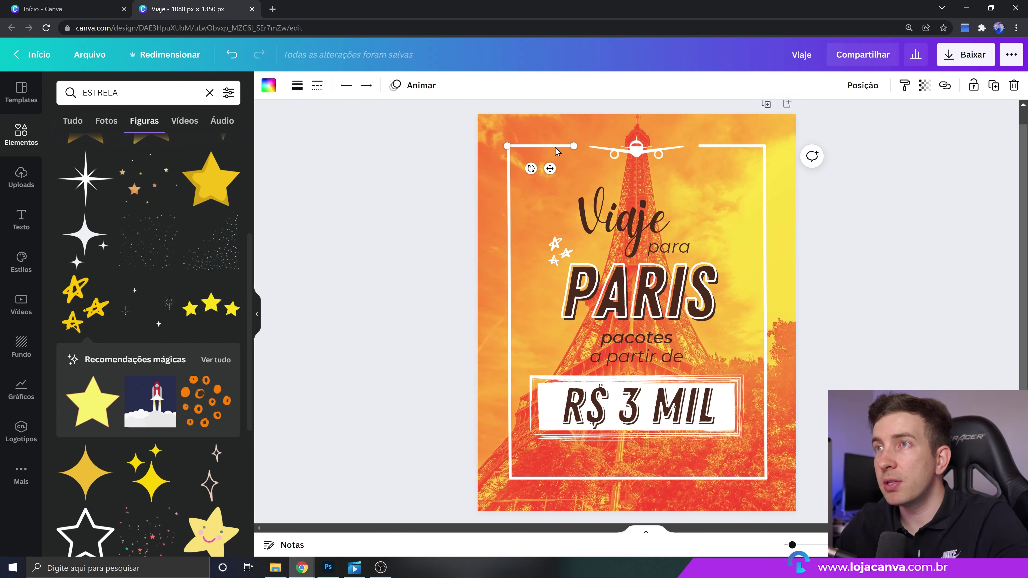
pyautogui.moveTo(555, 147); pyautogui.dragTo(750, 297)
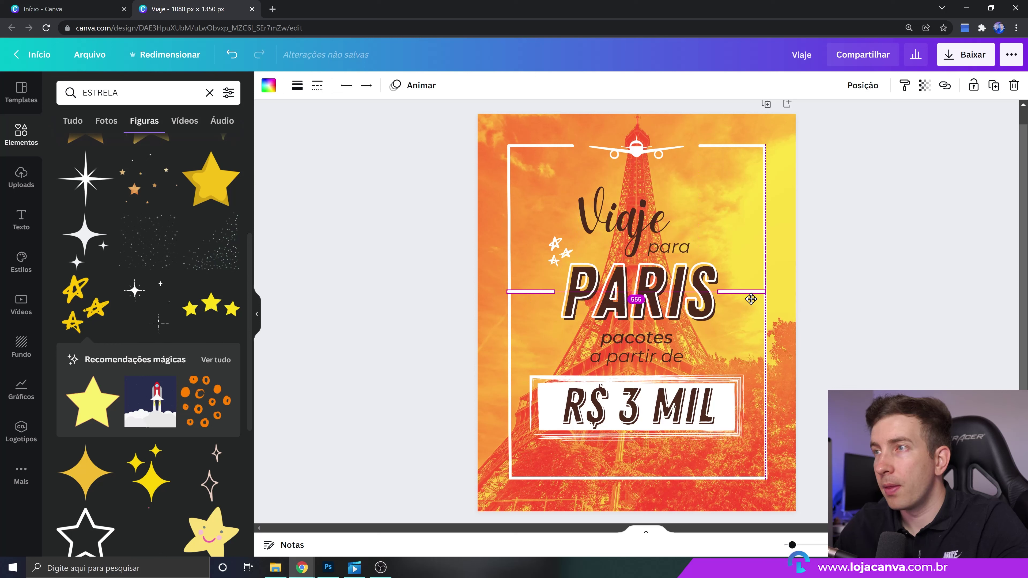
pyautogui.click(853, 306)
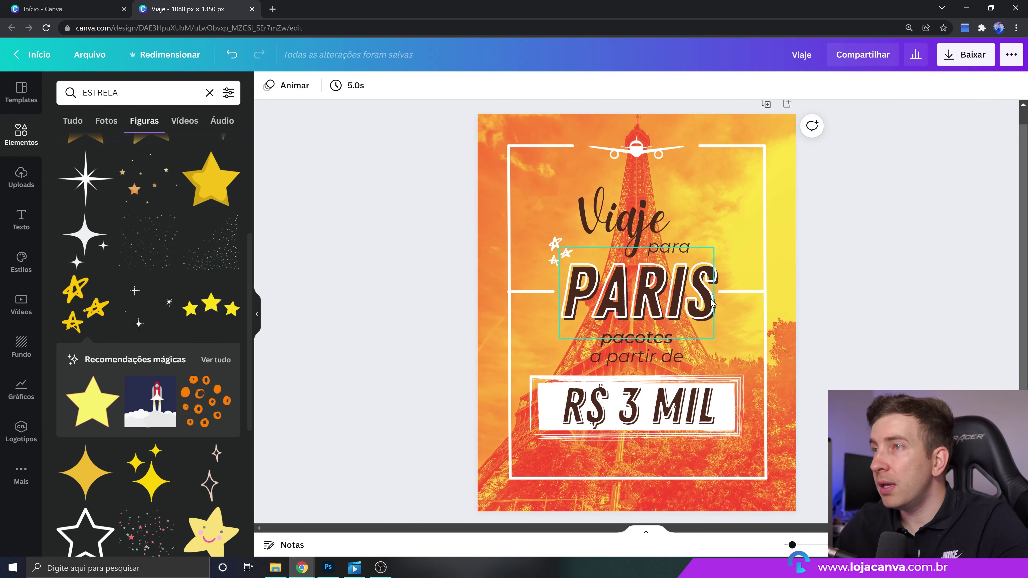
# Shorten the inner ends of both lines beside "PARIS" slightly, leaving an even gap to the word
pyautogui.click(728, 291)
pyautogui.moveTo(720, 292); pyautogui.dragTo(725, 291)
pyautogui.hotkey('ctrl', 'z')
pyautogui.click(554, 290)
pyautogui.moveTo(552, 292); pyautogui.dragTo(548, 292)
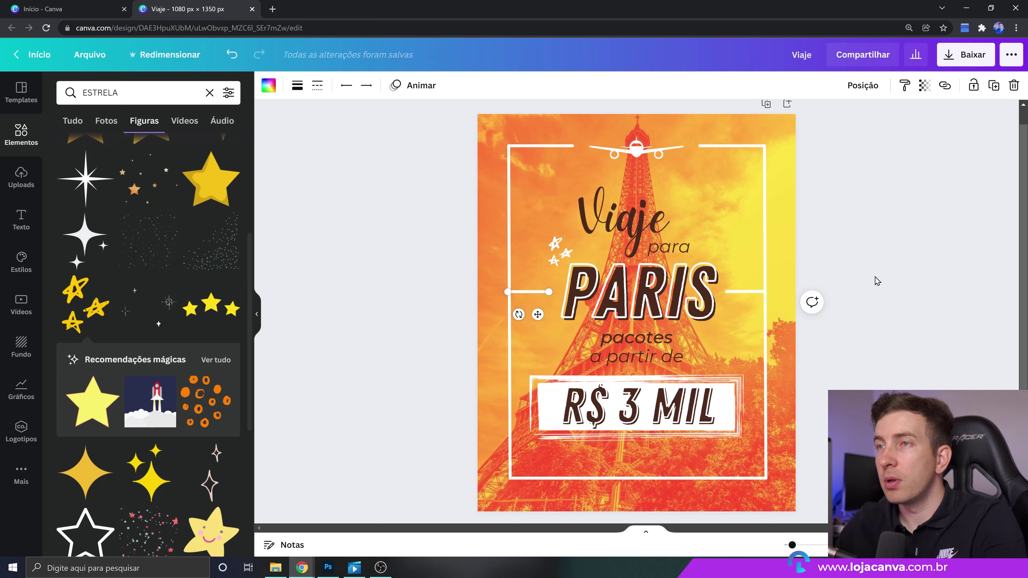
pyautogui.click(952, 280)
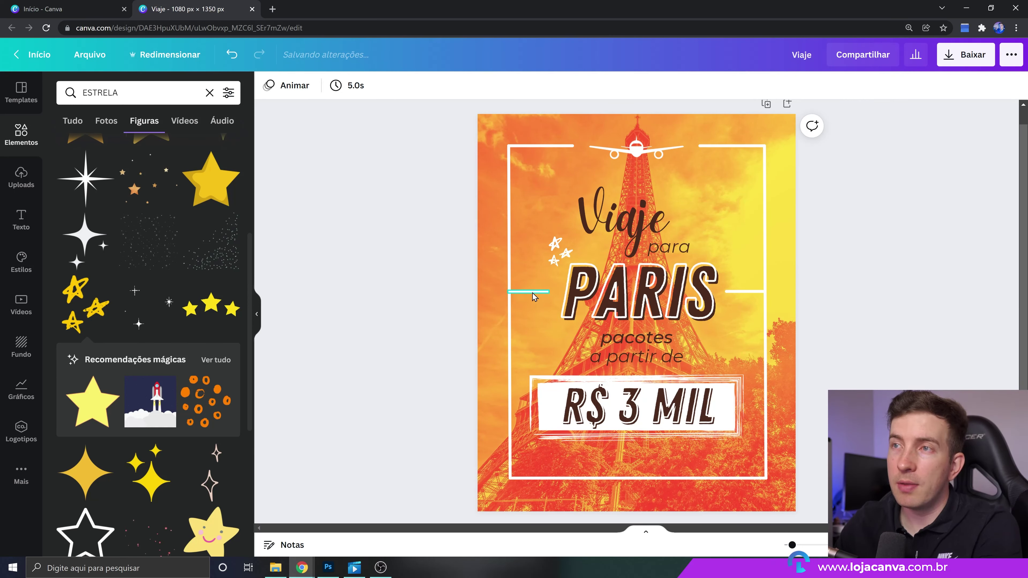